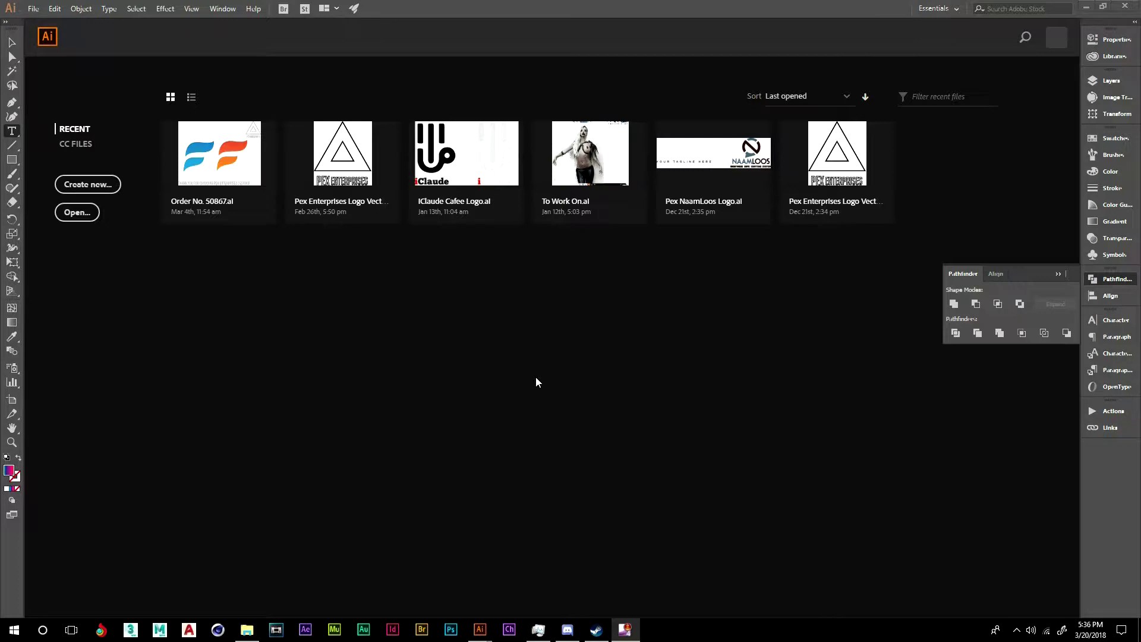
Create a new landscape A4 document of 841.89 x 595.28 pt from the recently used preset.
left_click(77, 186)
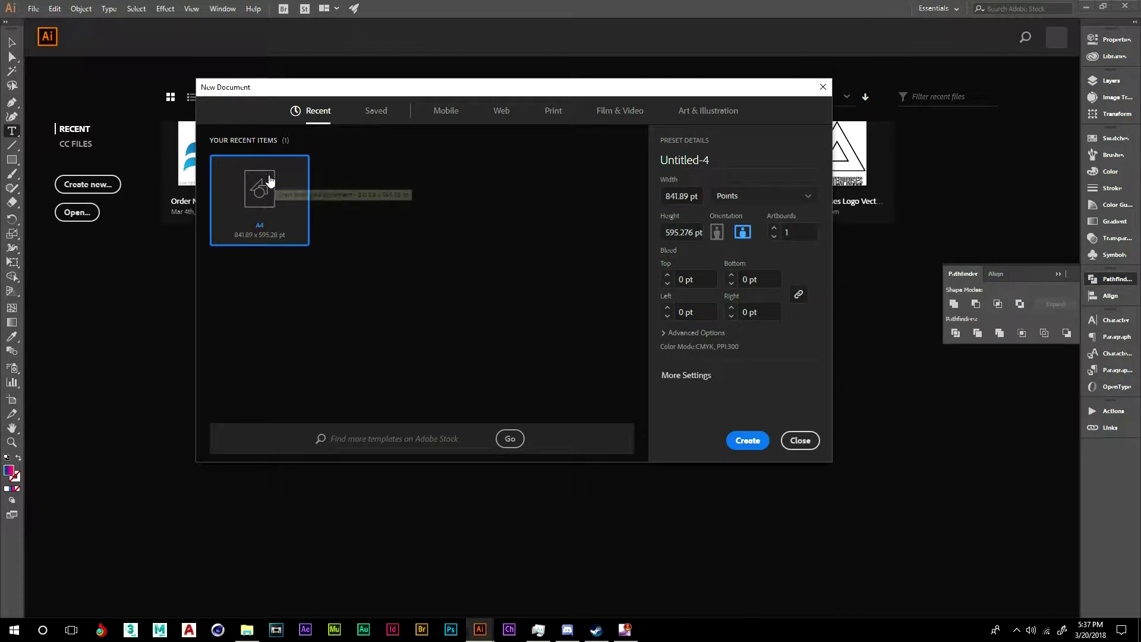
left_click(557, 114)
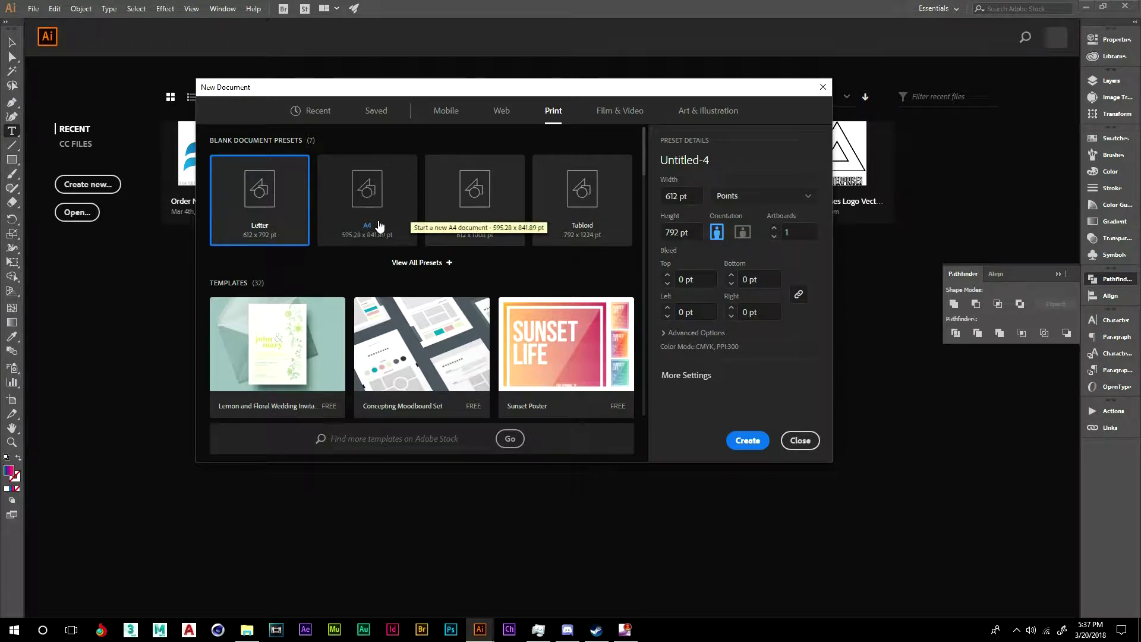
left_click(317, 111)
key("Escape")
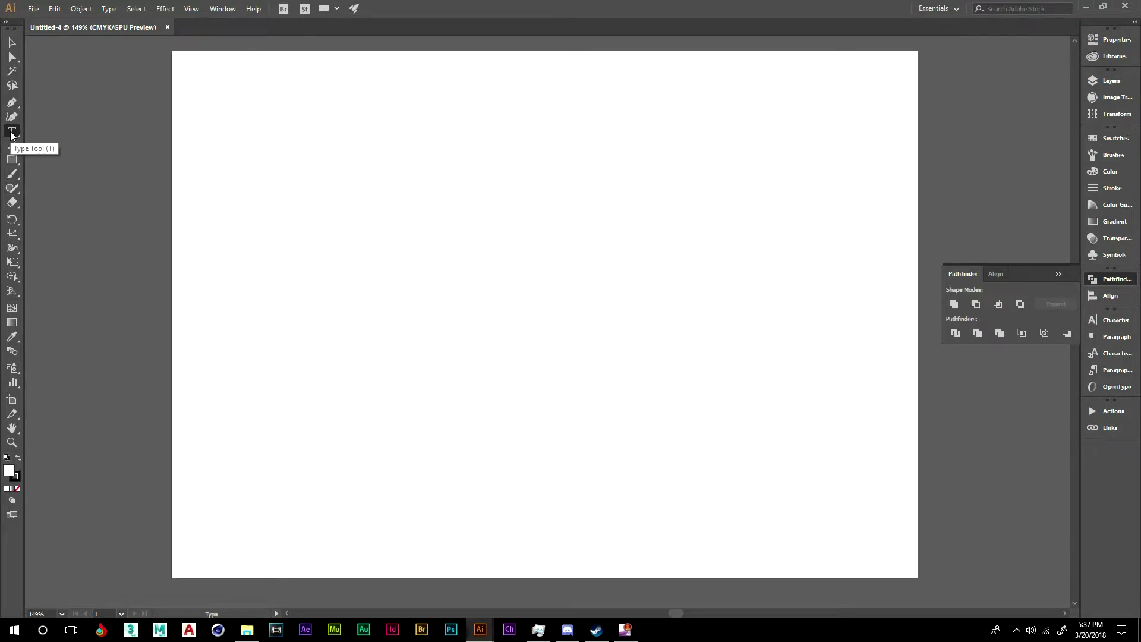
Place a placeholder point text object at the middle of the artboard.
left_click(546, 314)
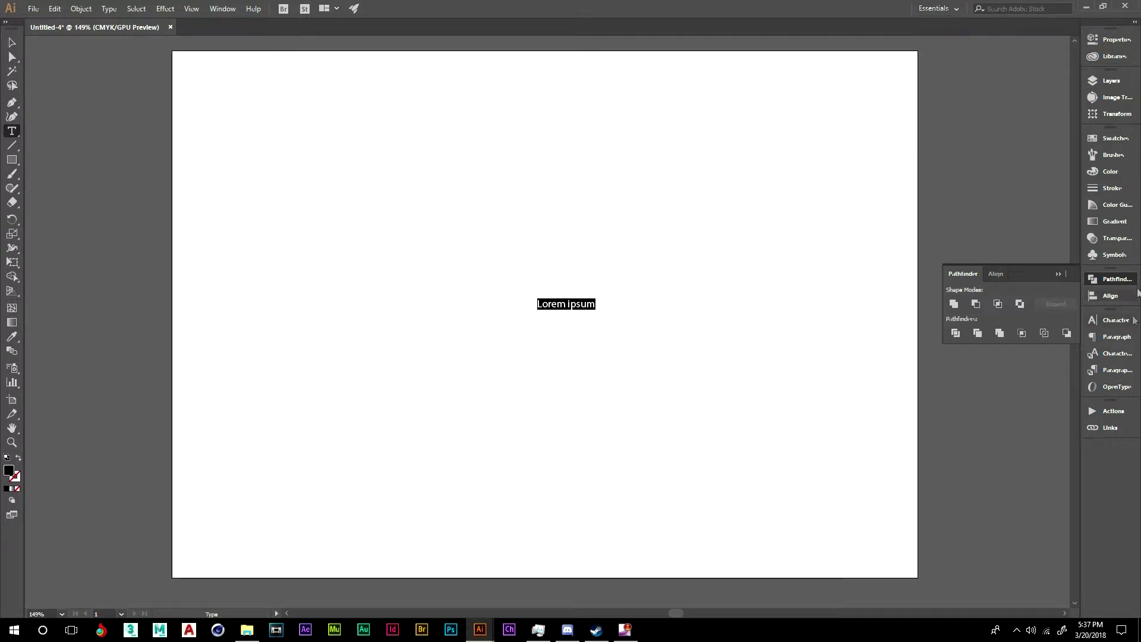
left_click(1058, 273)
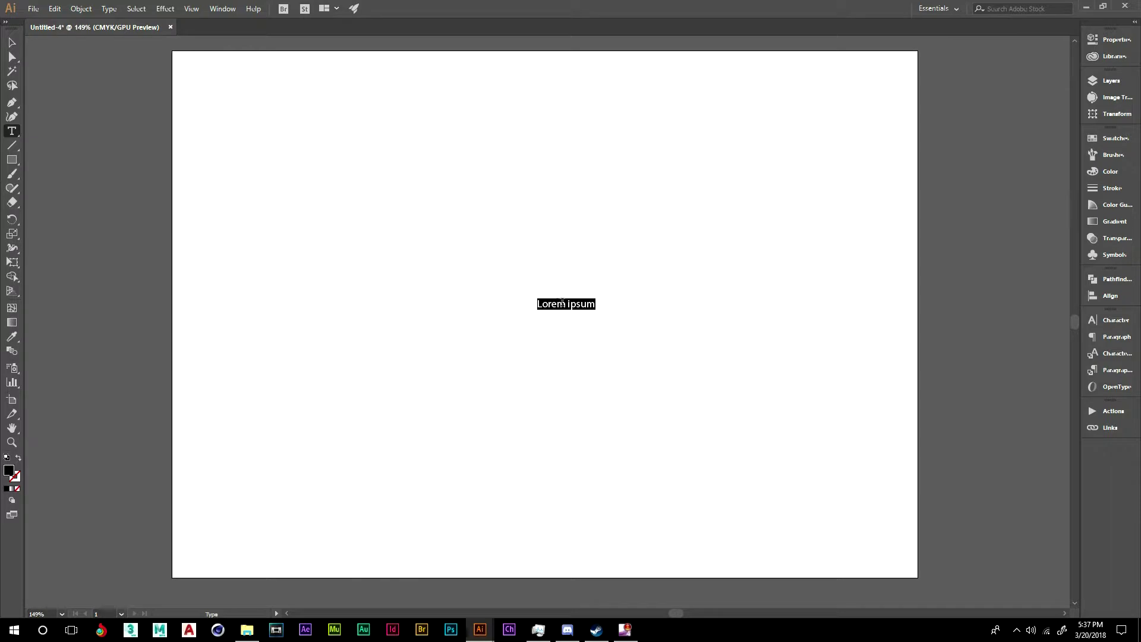
left_click(1111, 320)
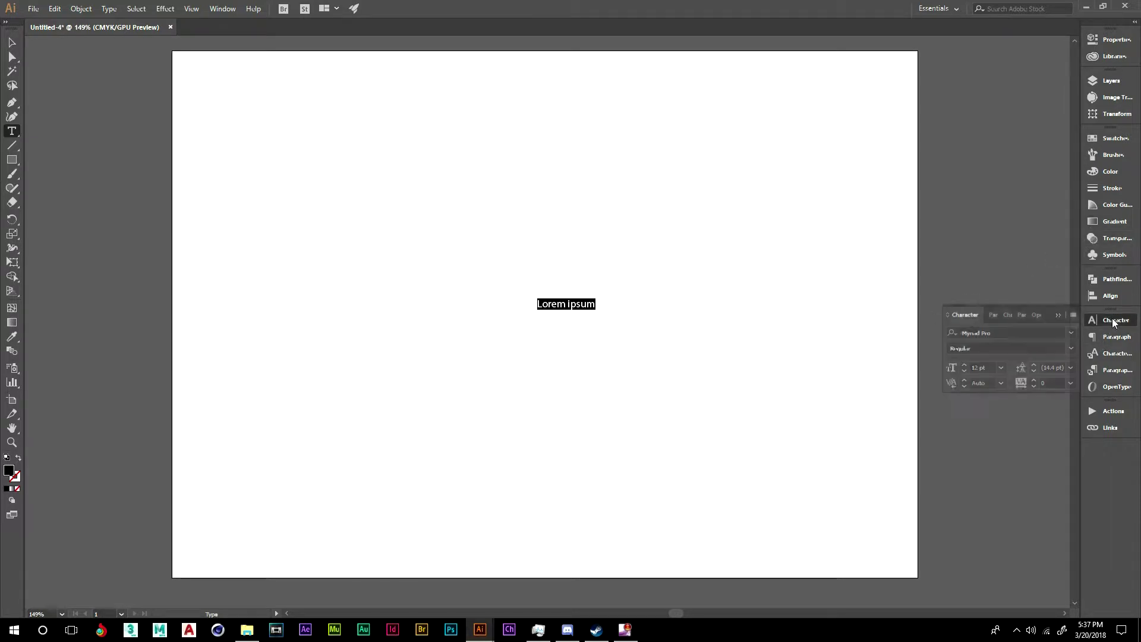
left_click(1057, 315)
left_click(228, 9)
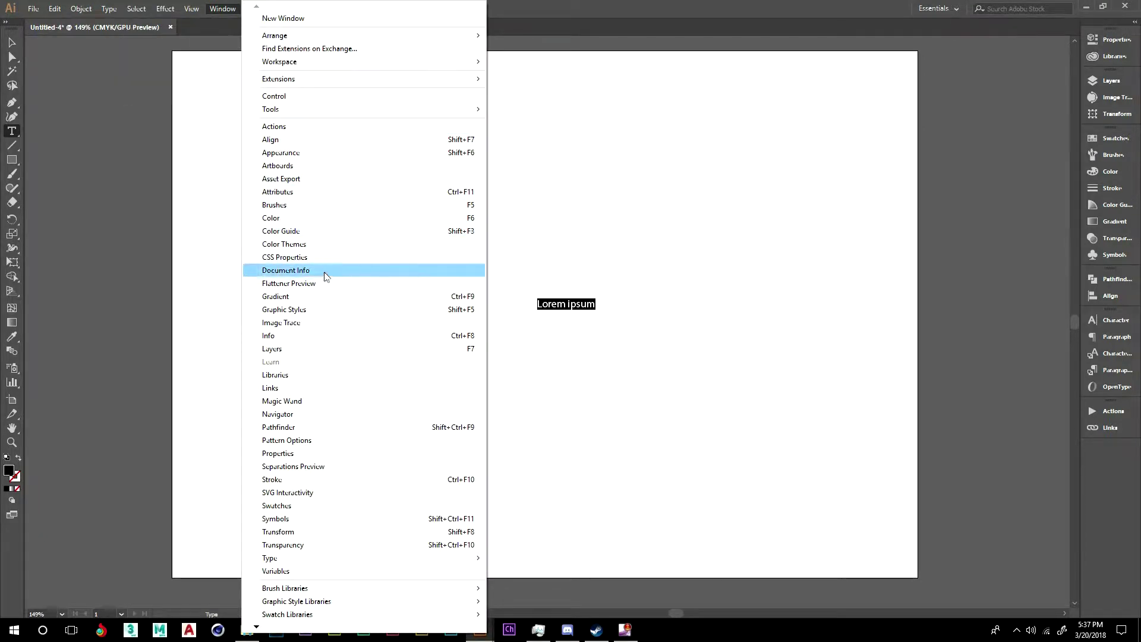
mouse_move(289, 560)
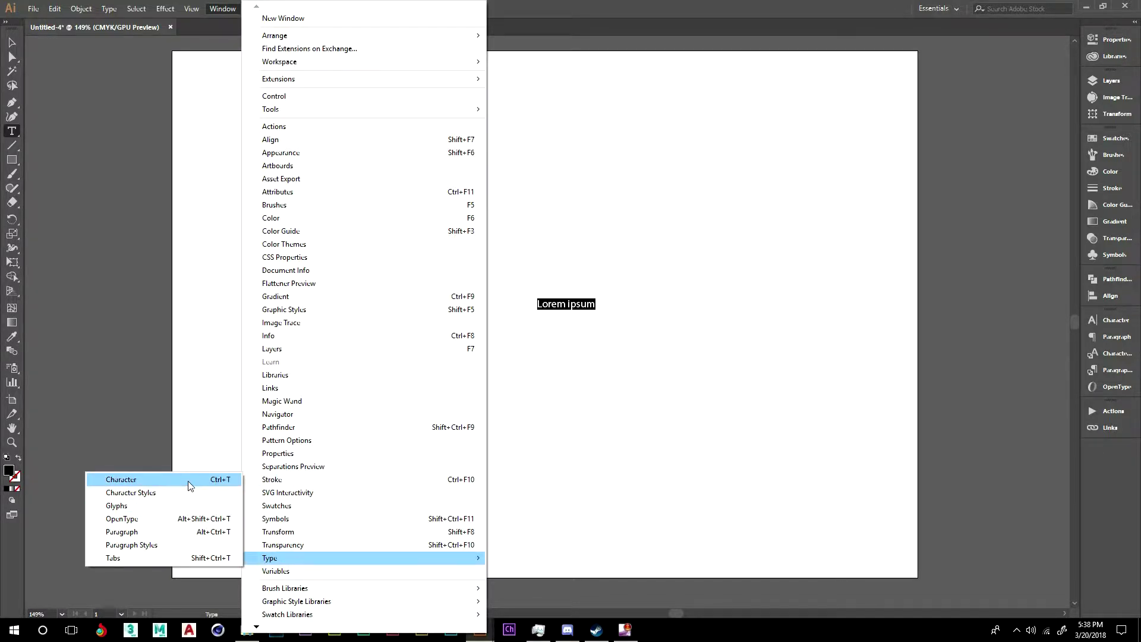
left_click(183, 387)
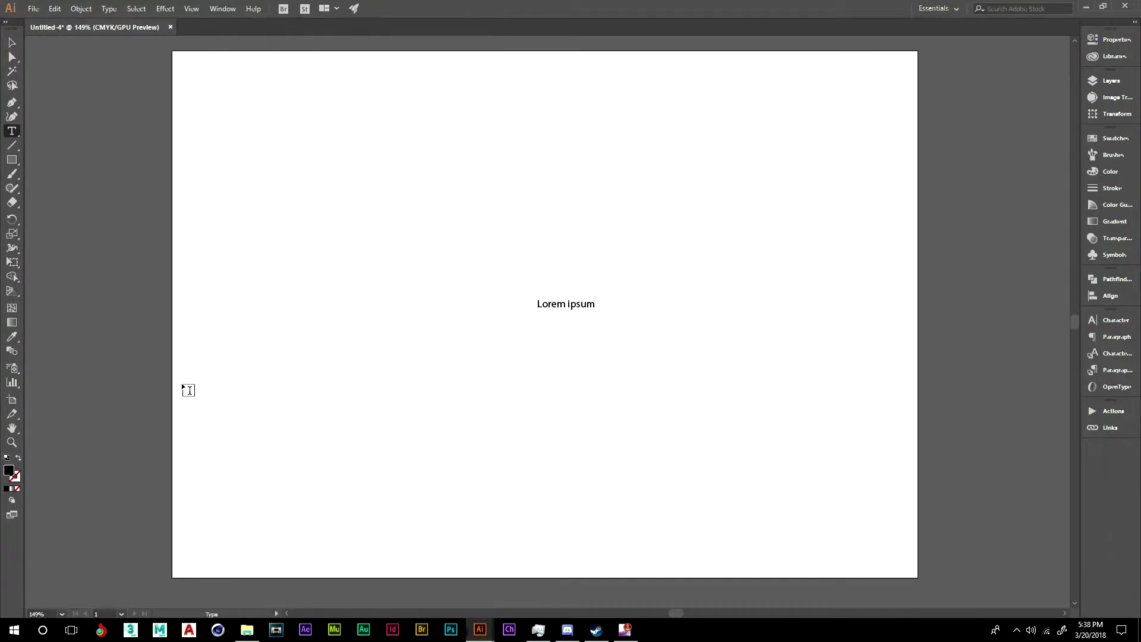
Set the placeholder text in the SignPainter HouseScript font and replace its wording with "fall".
double_click(547, 305)
left_click_drag(548, 305, 593, 303)
left_click(1107, 324)
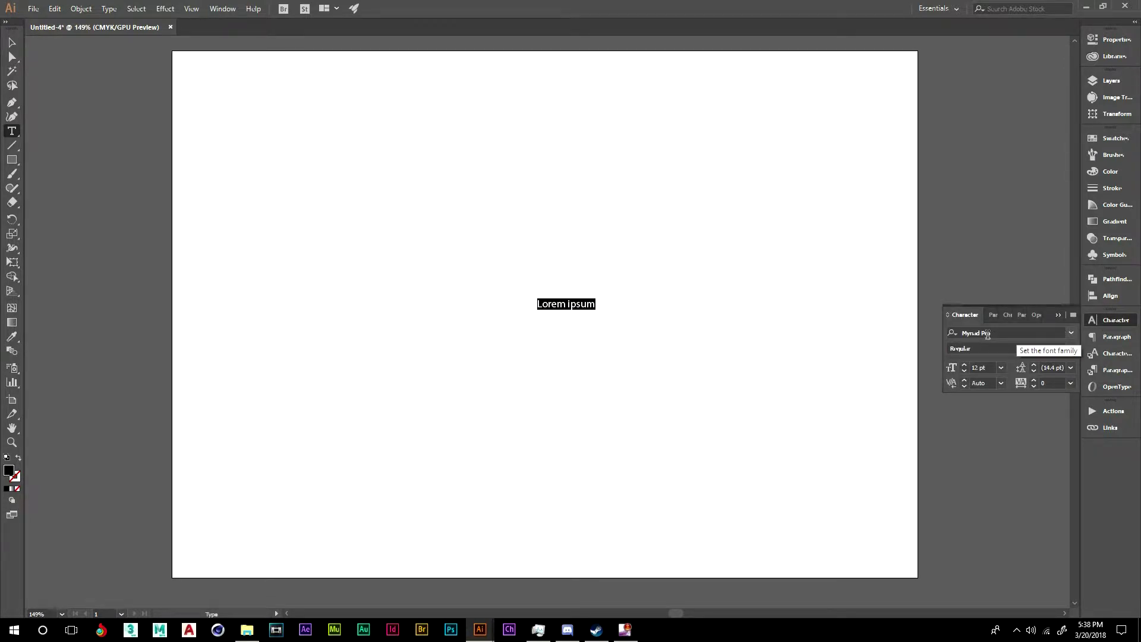
left_click(1004, 332)
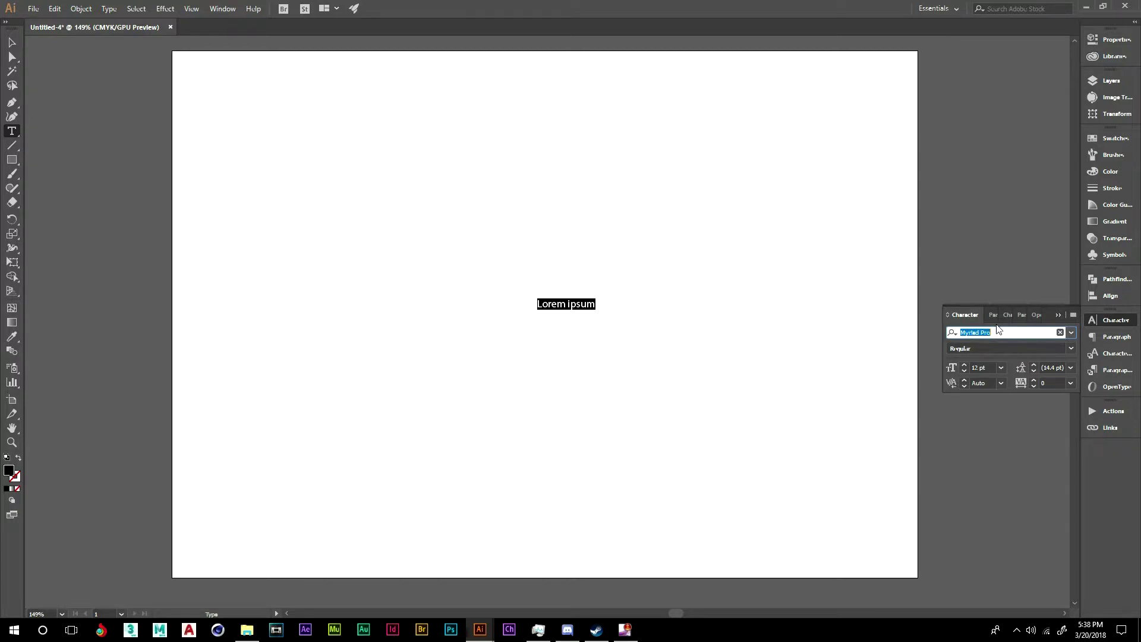
type("Sign")
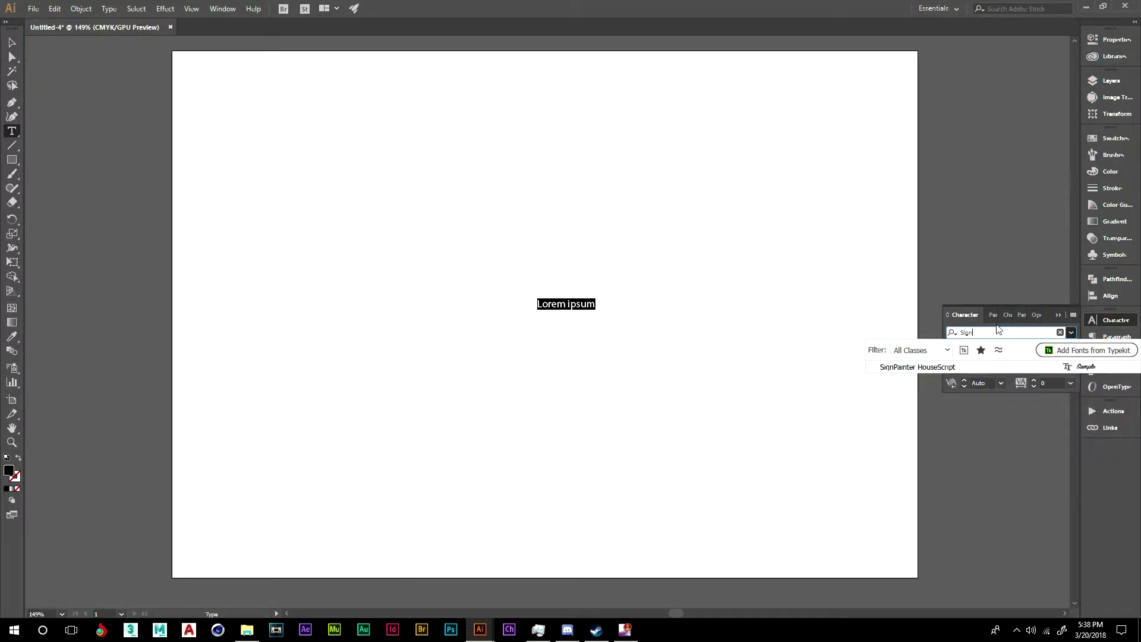
left_click(1019, 367)
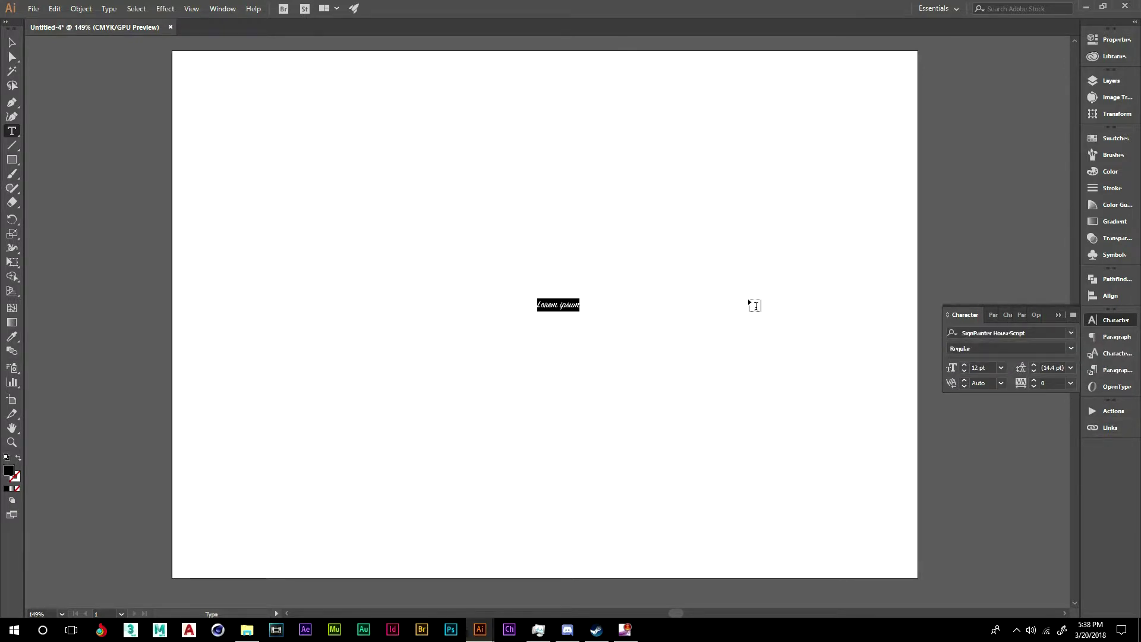
type("fall")
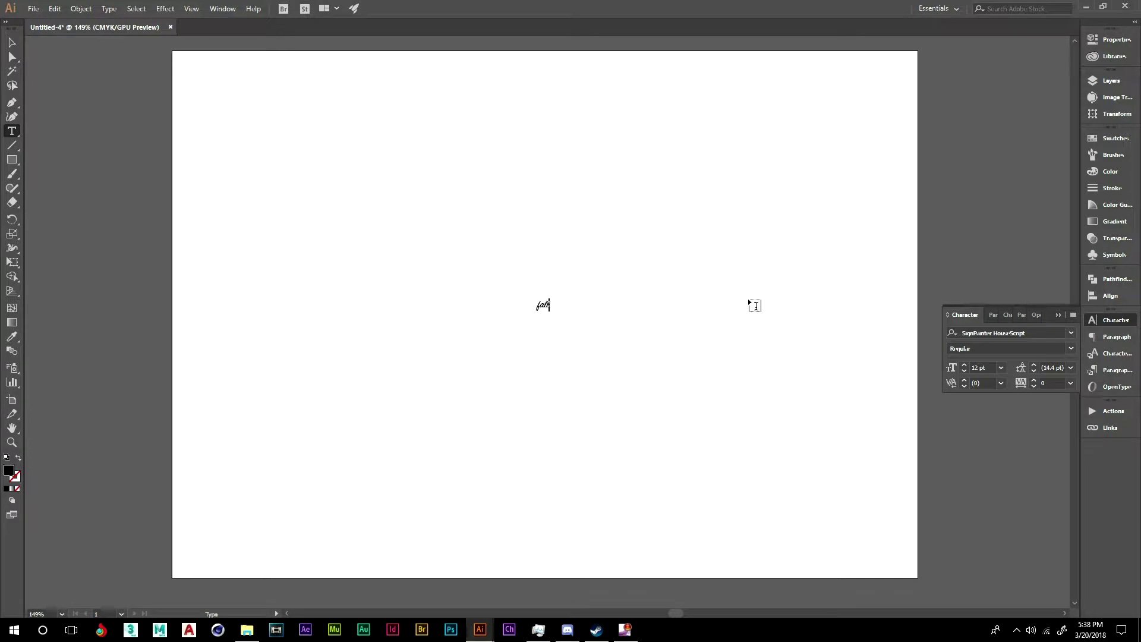
Scale the word "fall" up proportionally about its center with Free Transform to about 159 x 146 pt.
left_click(11, 42)
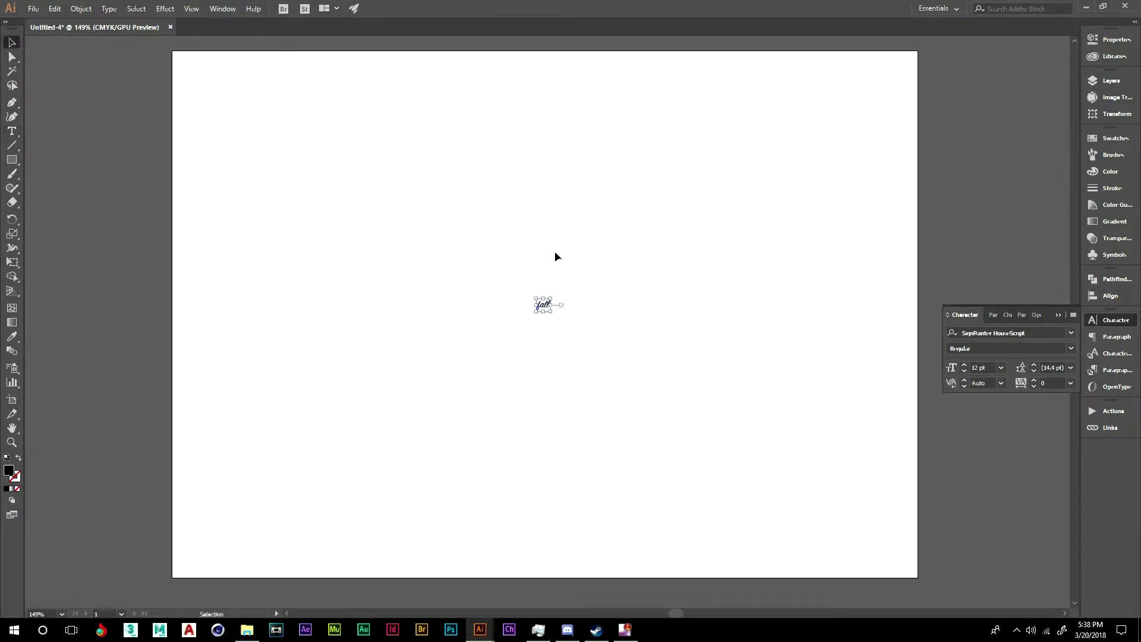
key("ctrl+plus")
key("ctrl+plus")
key("ctrl+plus")
key("ctrl+plus")
key("ctrl+plus")
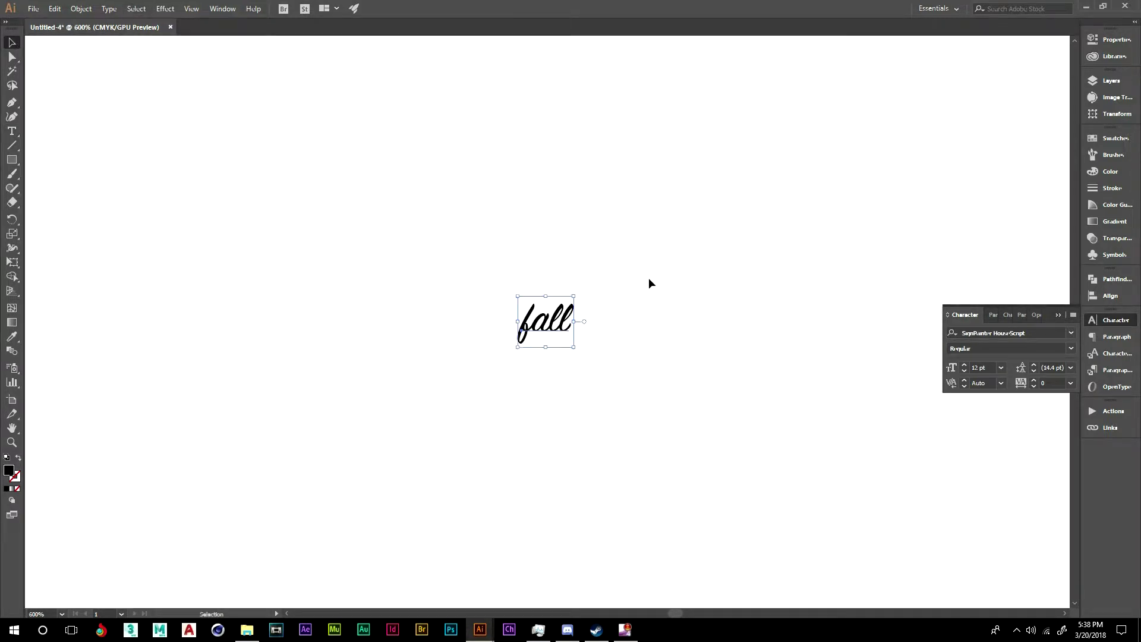
key("ctrl+minus")
key("ctrl+minus")
key("ctrl+minus")
key("ctrl+minus")
key("e")
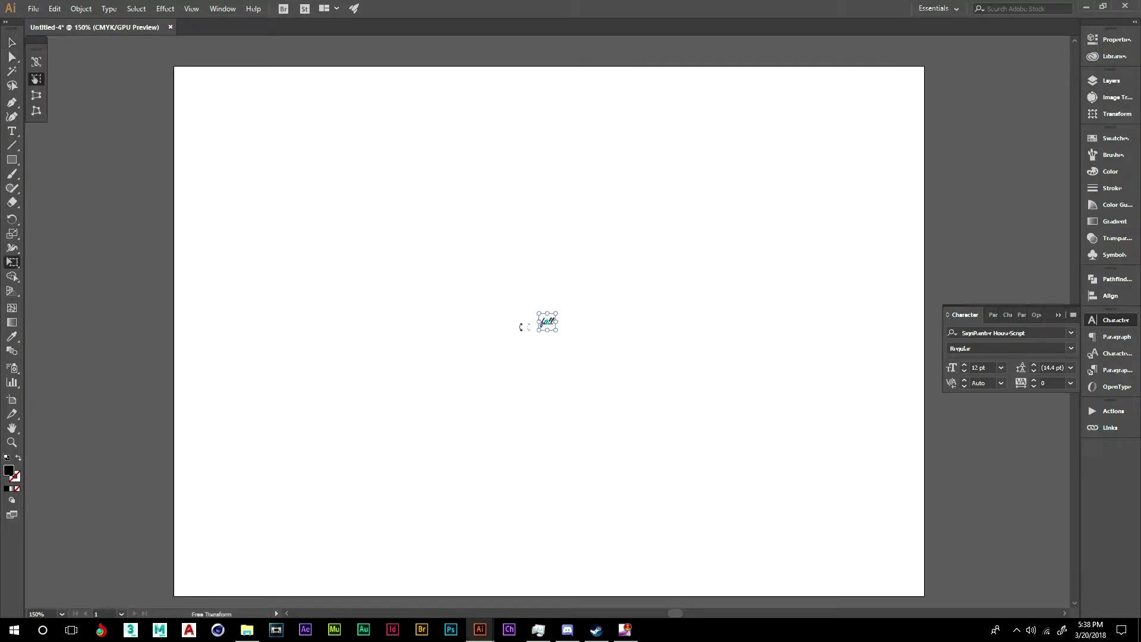
left_click_drag(553, 317, 601, 269)
key("ctrl+z")
left_click_drag(554, 313, 636, 244)
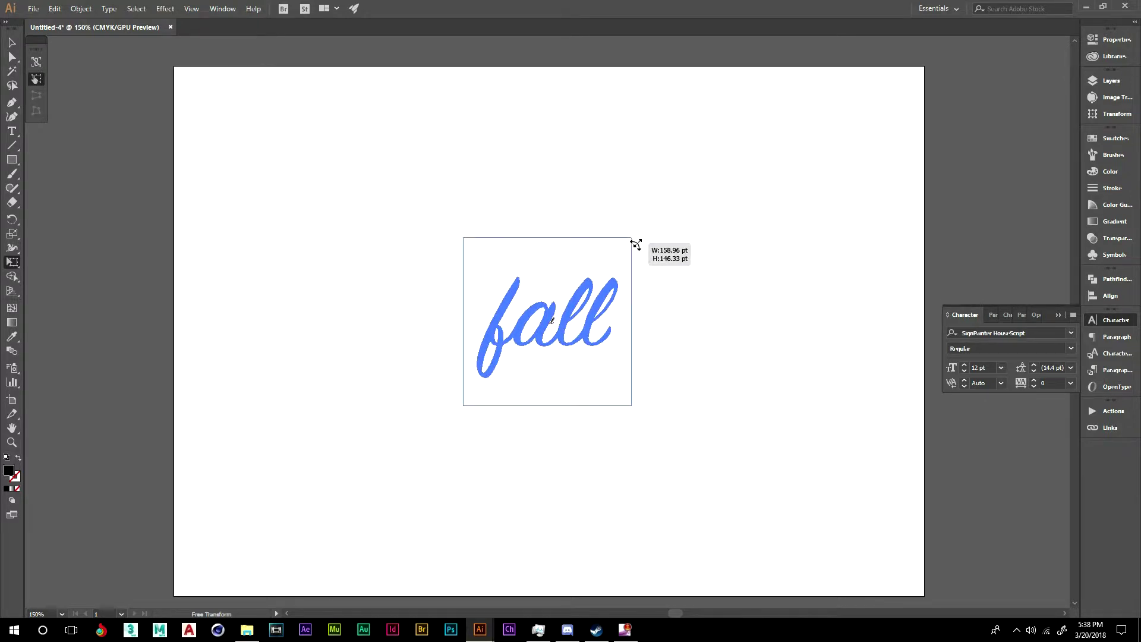
left_click_drag(635, 244, 634, 243)
left_click(11, 42)
Convert the enlarged "fall" text to outlines.
key("ctrl+equal")
key("ctrl+equal")
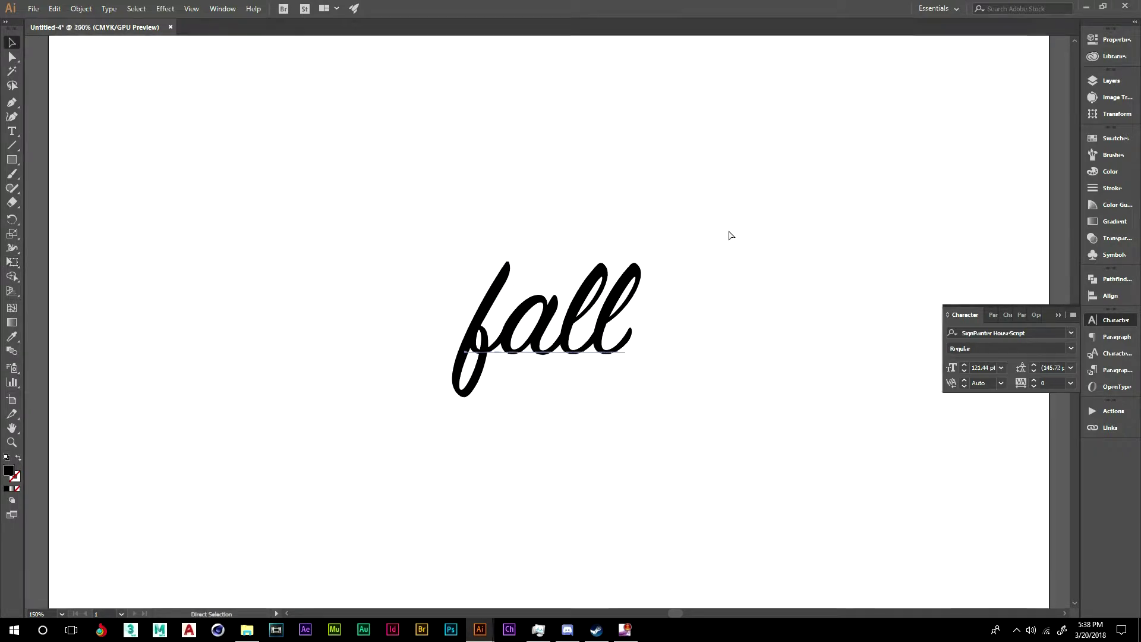
left_click_drag(728, 229, 708, 218)
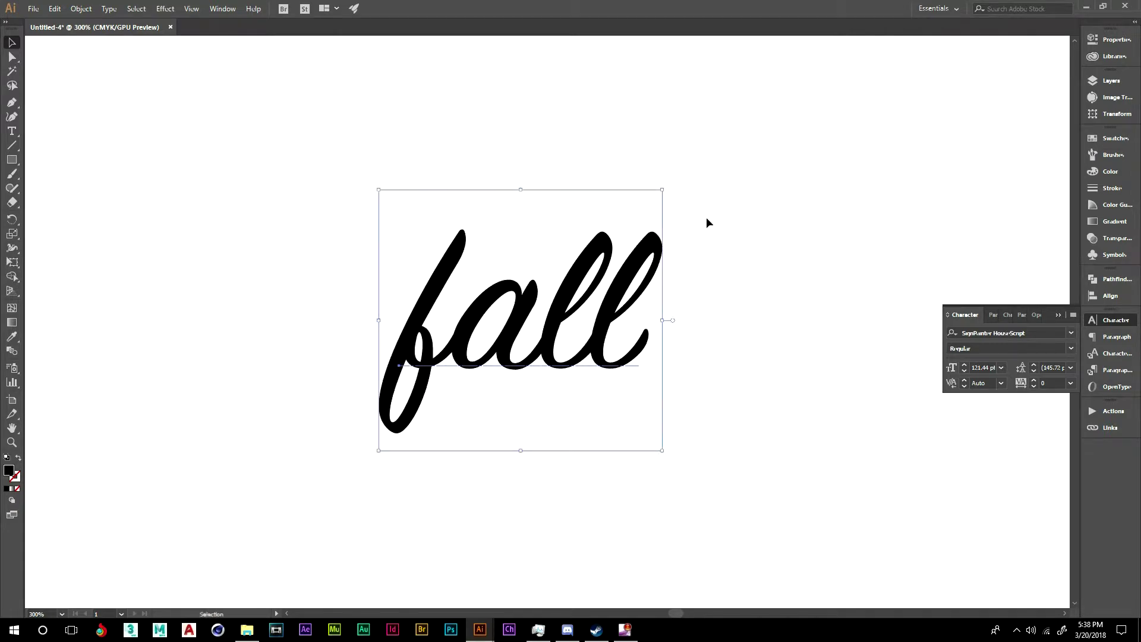
key("ctrl+equal")
left_click_drag(806, 165, 757, 145)
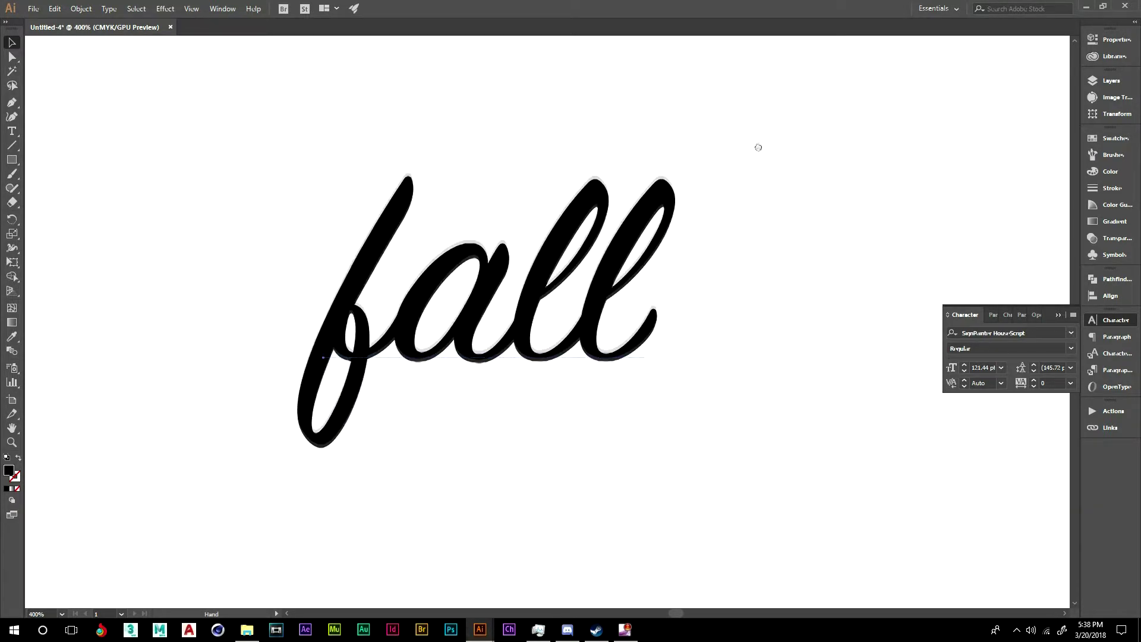
left_click(428, 272)
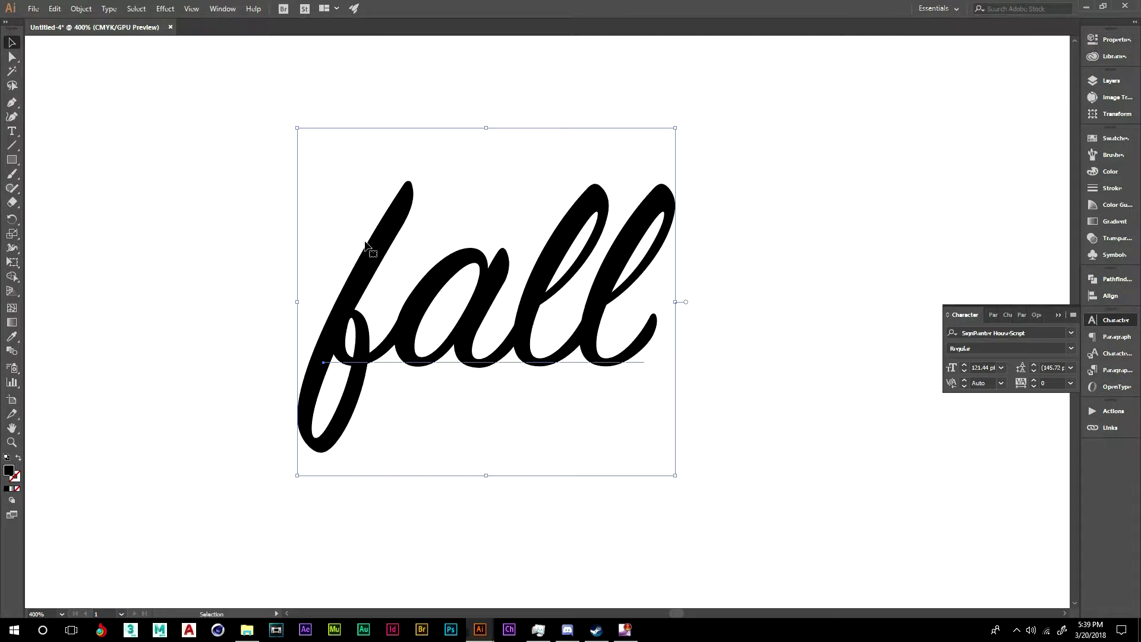
right_click(373, 265)
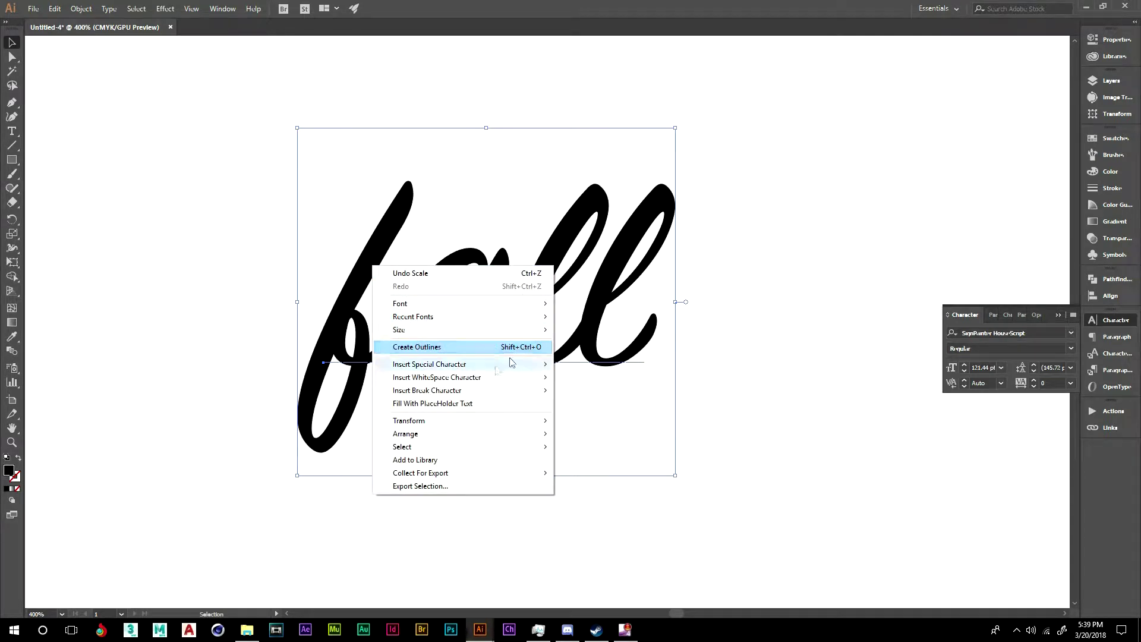
left_click(489, 349)
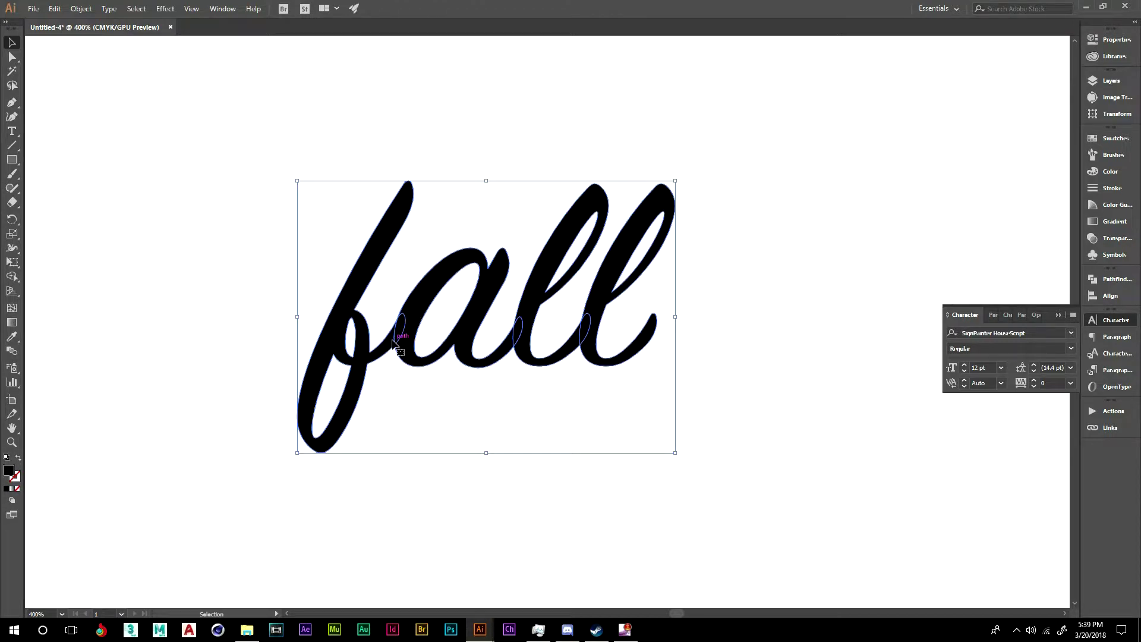
Merge the overlapping letter outlines of "fall" into one shape with the Pathfinder Unite operation.
left_click(1056, 315)
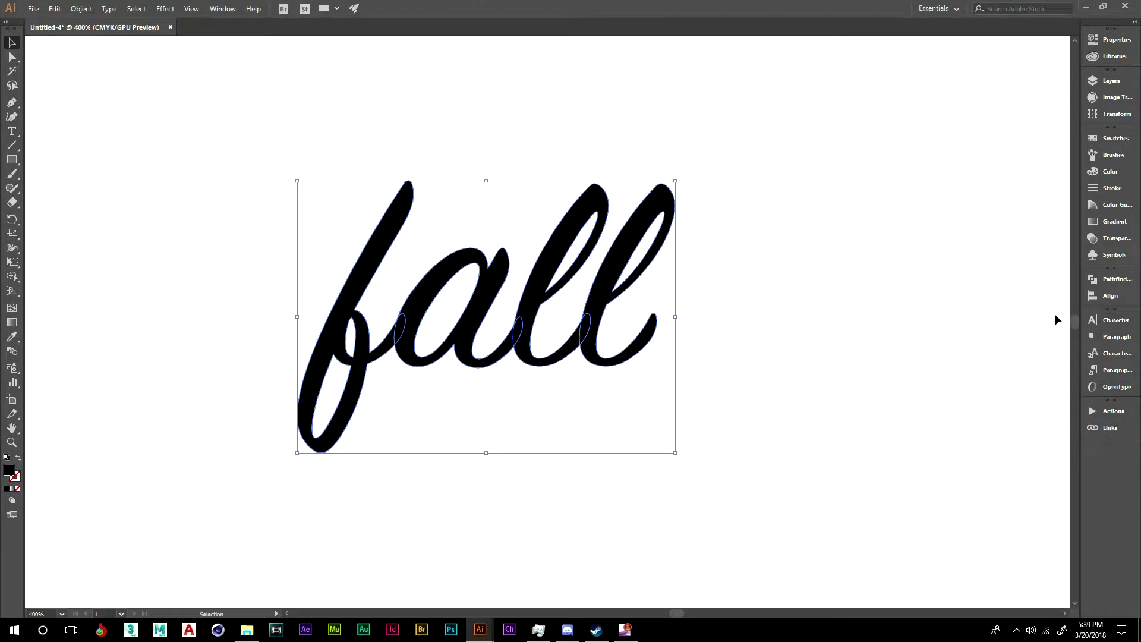
left_click(1110, 279)
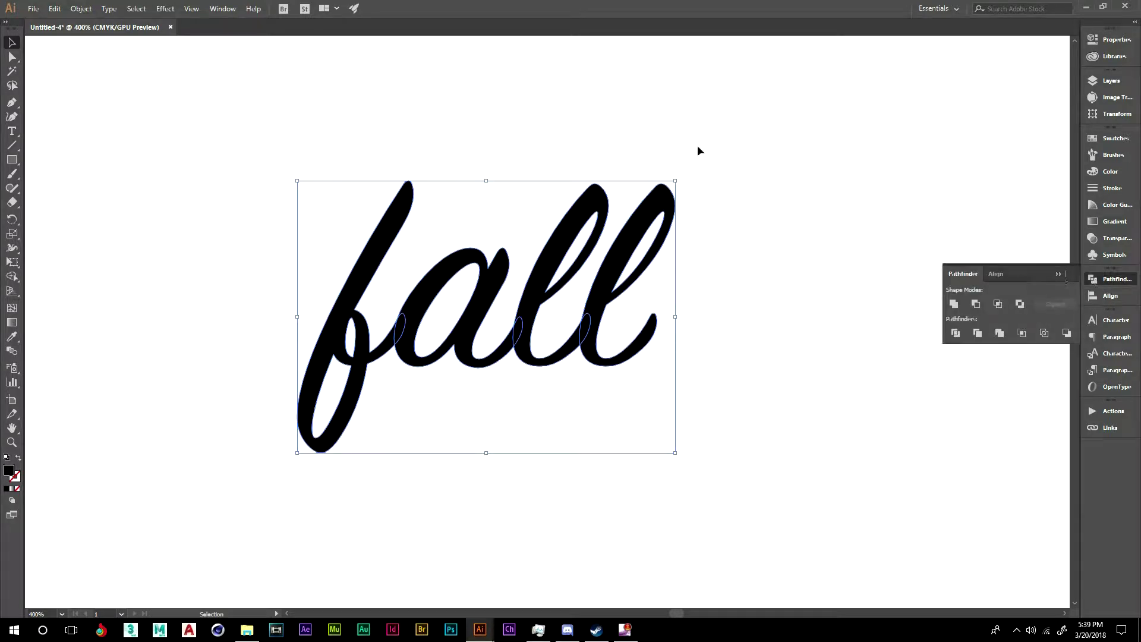
left_click(221, 9)
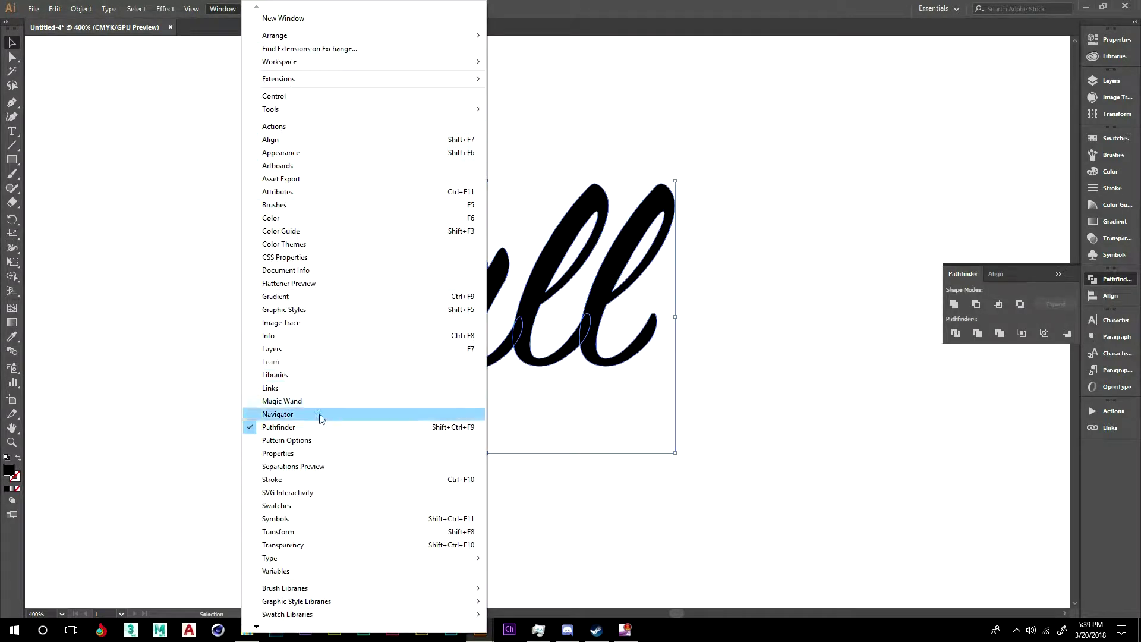
left_click(458, 14)
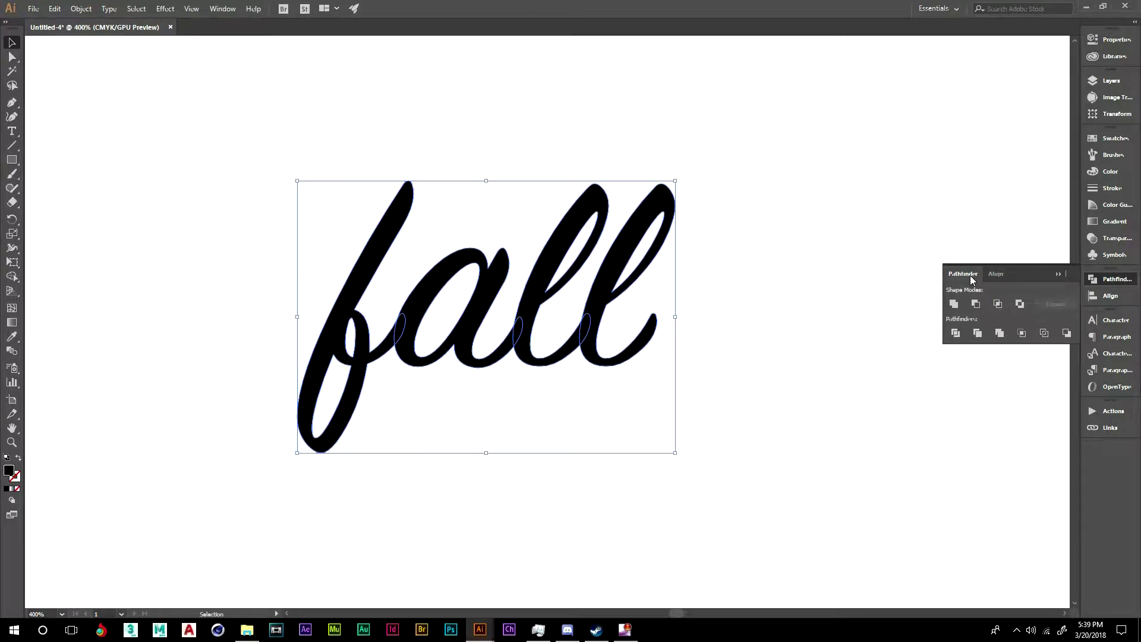
left_click(954, 305)
left_click_drag(368, 277, 371, 275)
left_click_drag(368, 274, 368, 274)
left_click(1057, 273)
Add a 2 pt stroke to the merged "fall" lettering to thicken it, and deselect it.
left_click(1116, 188)
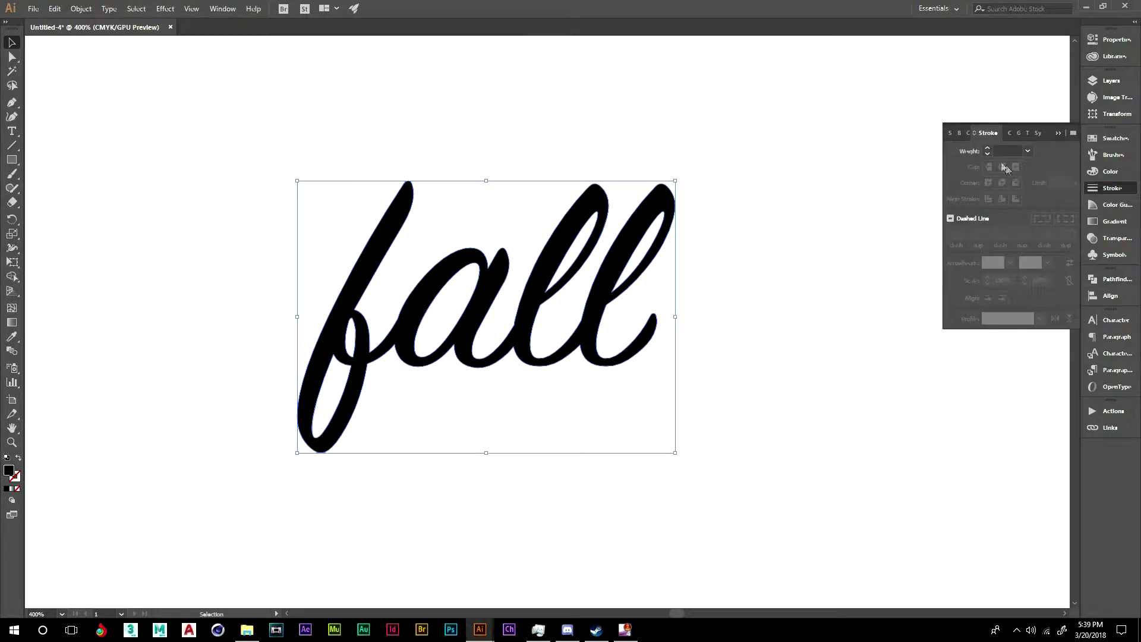
left_click(987, 148)
left_click(988, 148)
left_click(989, 147)
left_click(988, 148)
left_click(989, 147)
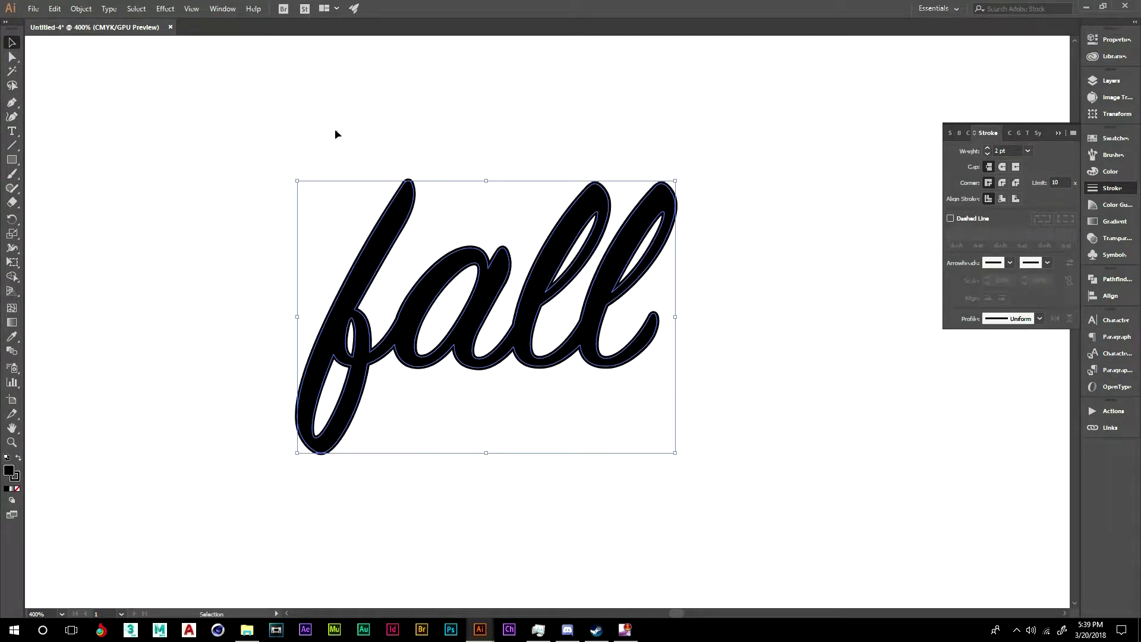
left_click(89, 106)
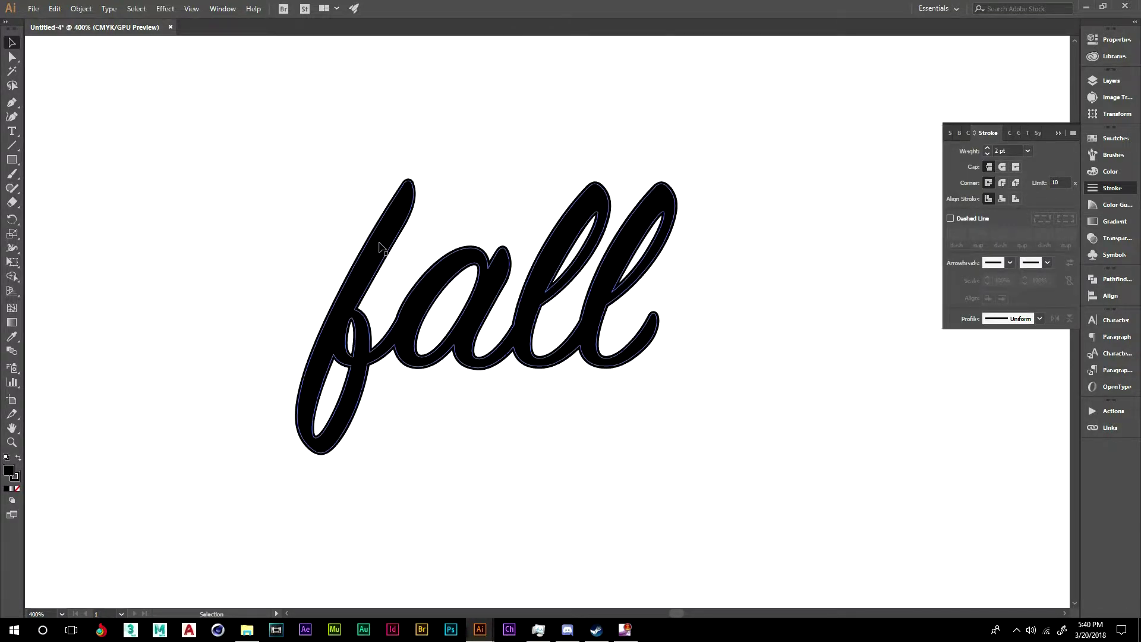
Expand both the fill and the stroke of the whole "fall" lettering.
left_click_drag(220, 121, 760, 494)
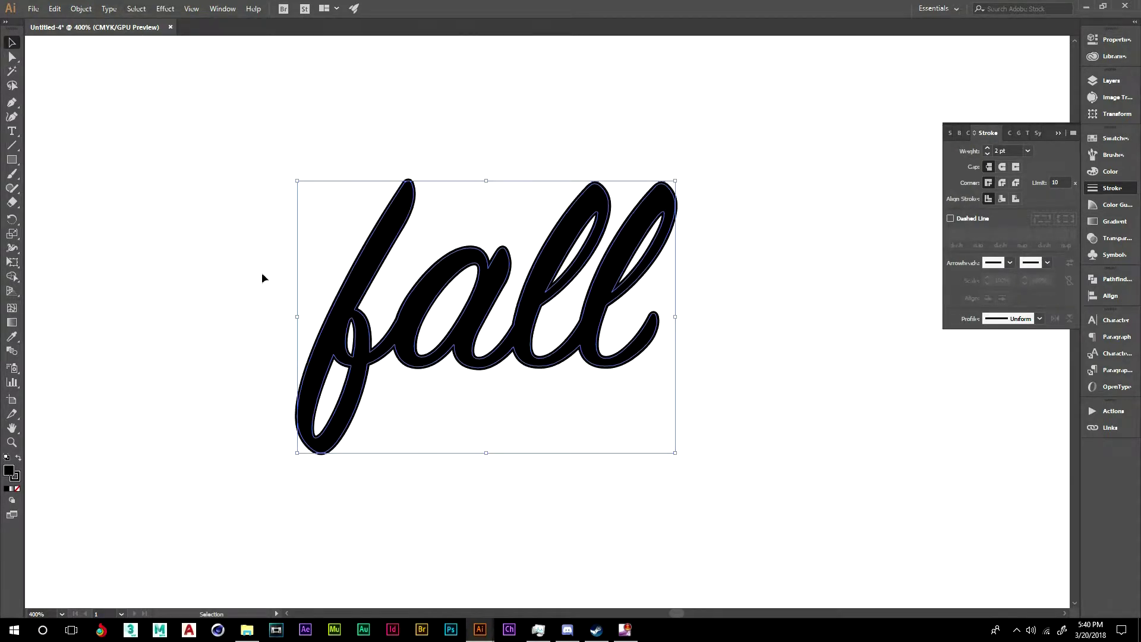
left_click(81, 9)
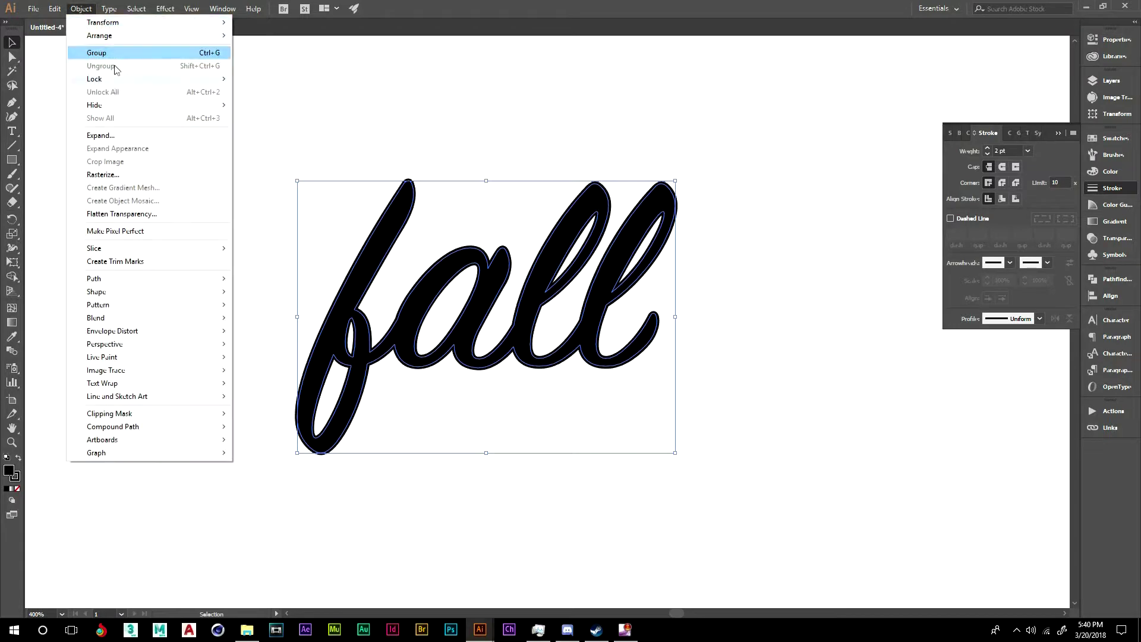
left_click(107, 136)
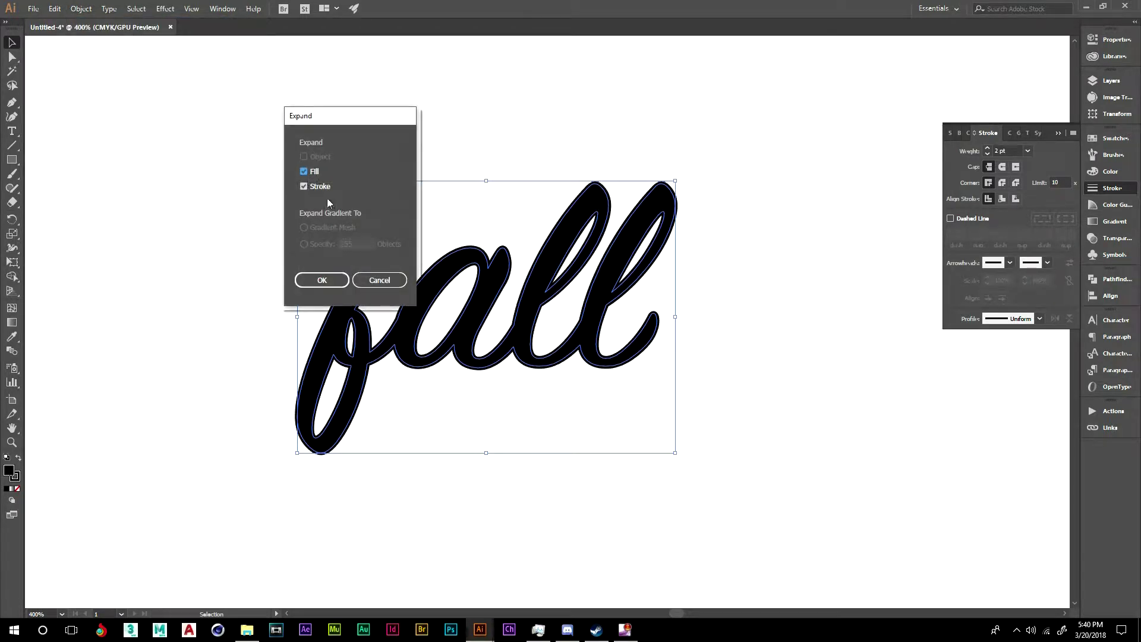
left_click(321, 280)
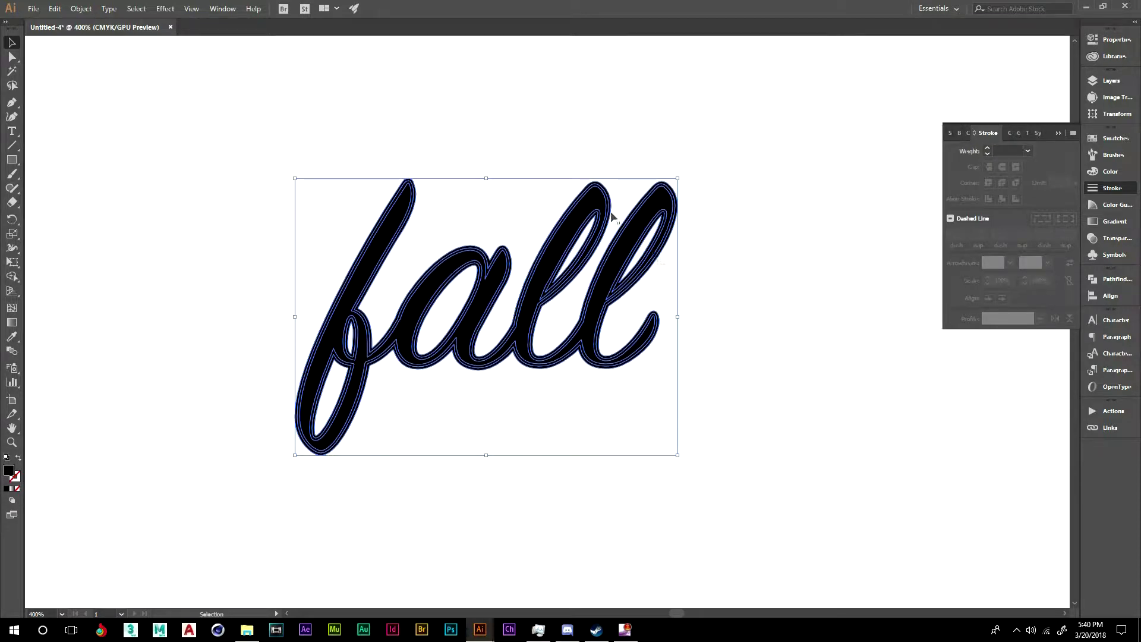
Merge the expanded "fall" lettering into a single shape with the Pathfinder Unite operation and deselect it.
left_click(1058, 133)
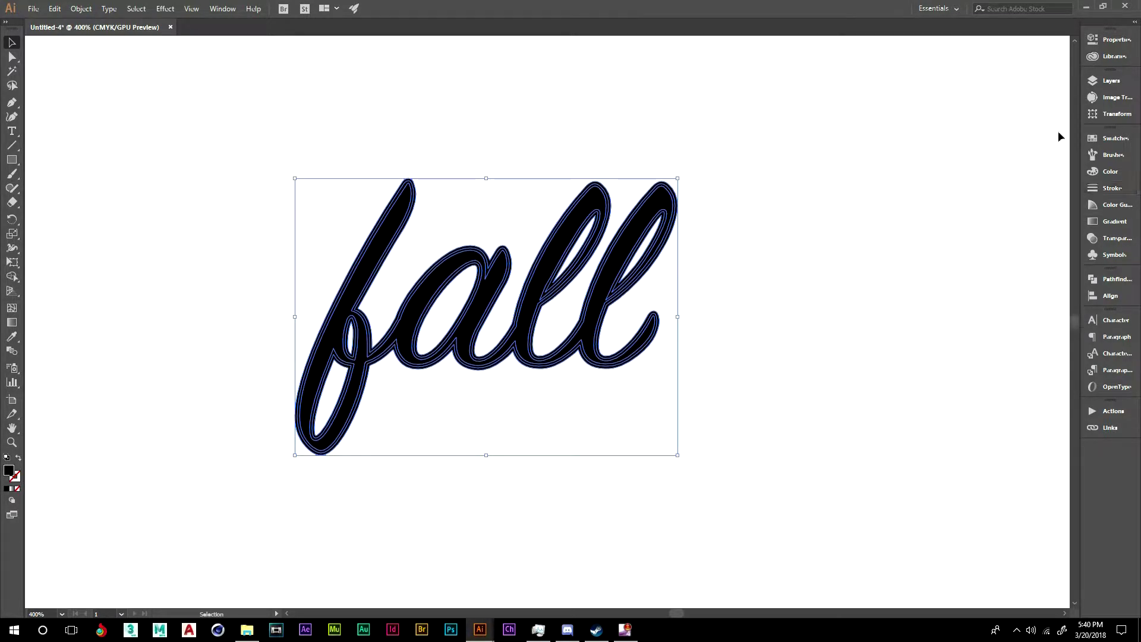
left_click(1110, 278)
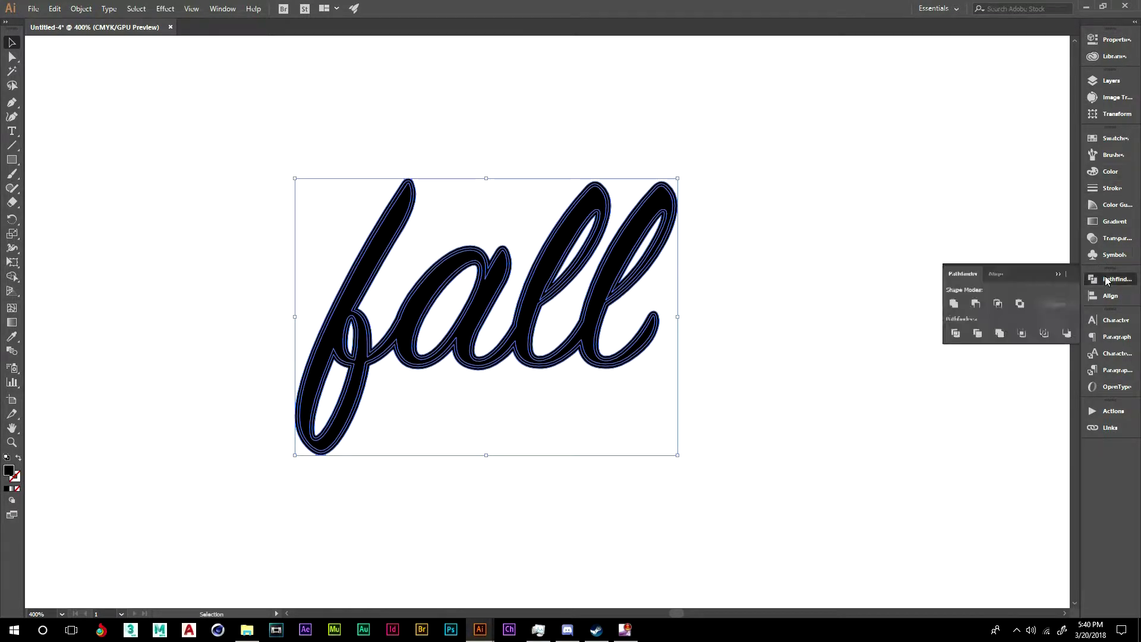
left_click(954, 304)
left_click(701, 224)
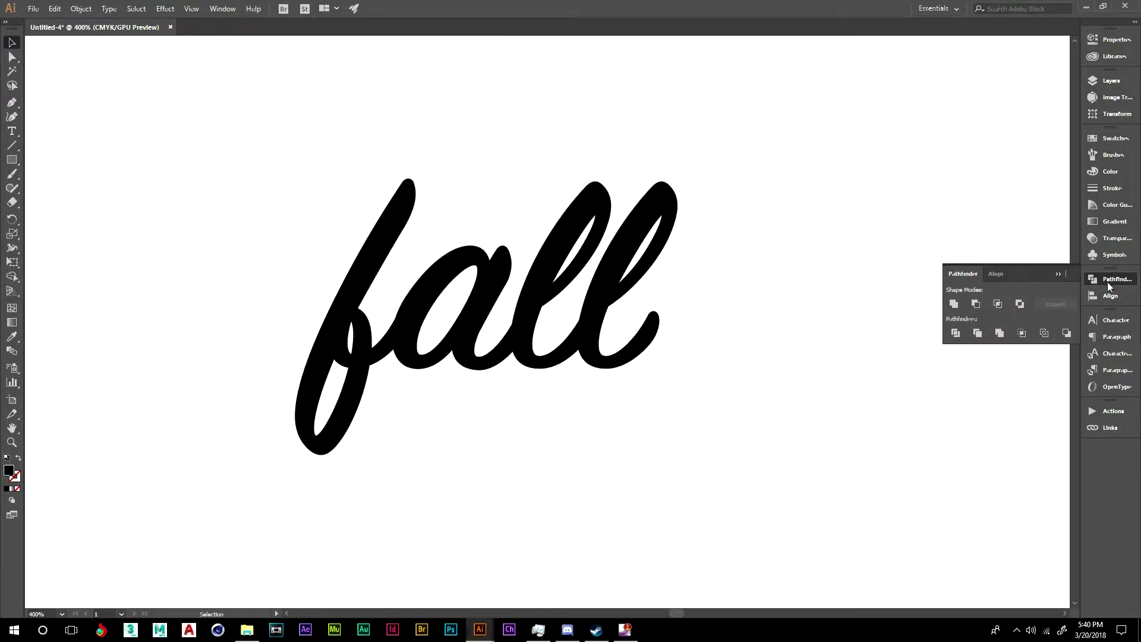
left_click(1058, 274)
Apply a linear gradient fill to the united "fall" lettering.
left_click(367, 267)
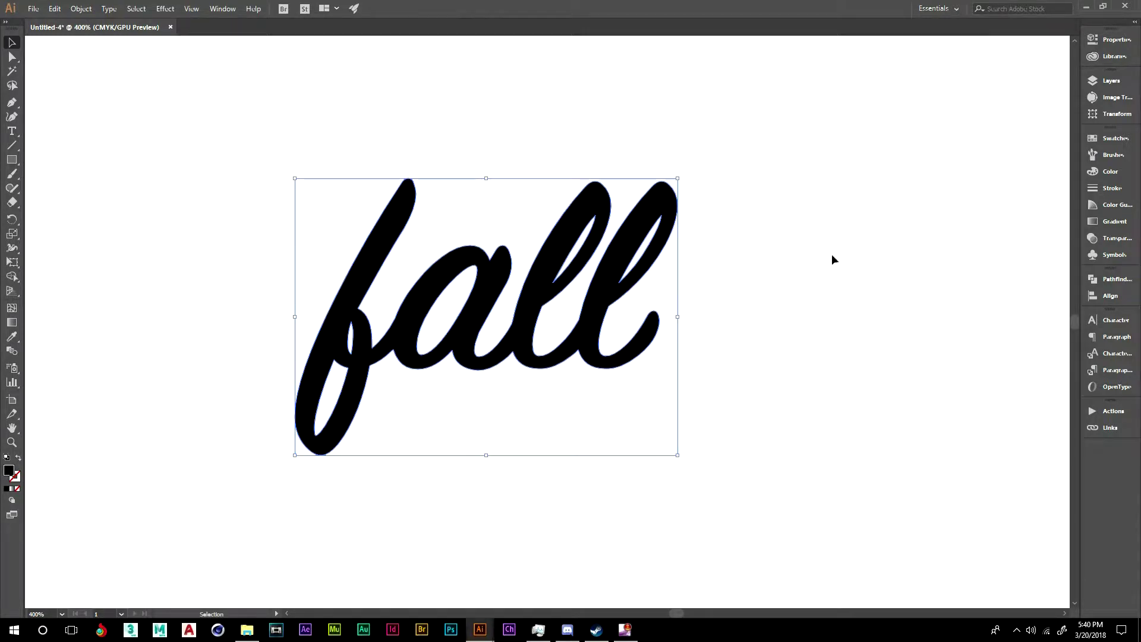
left_click(1115, 221)
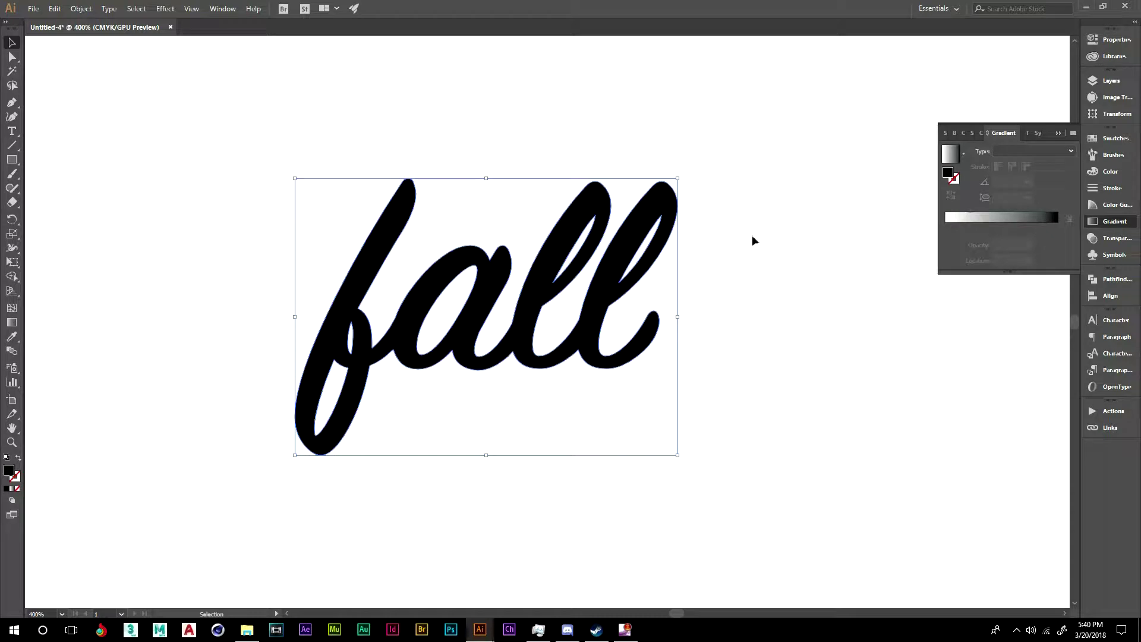
left_click(12, 488)
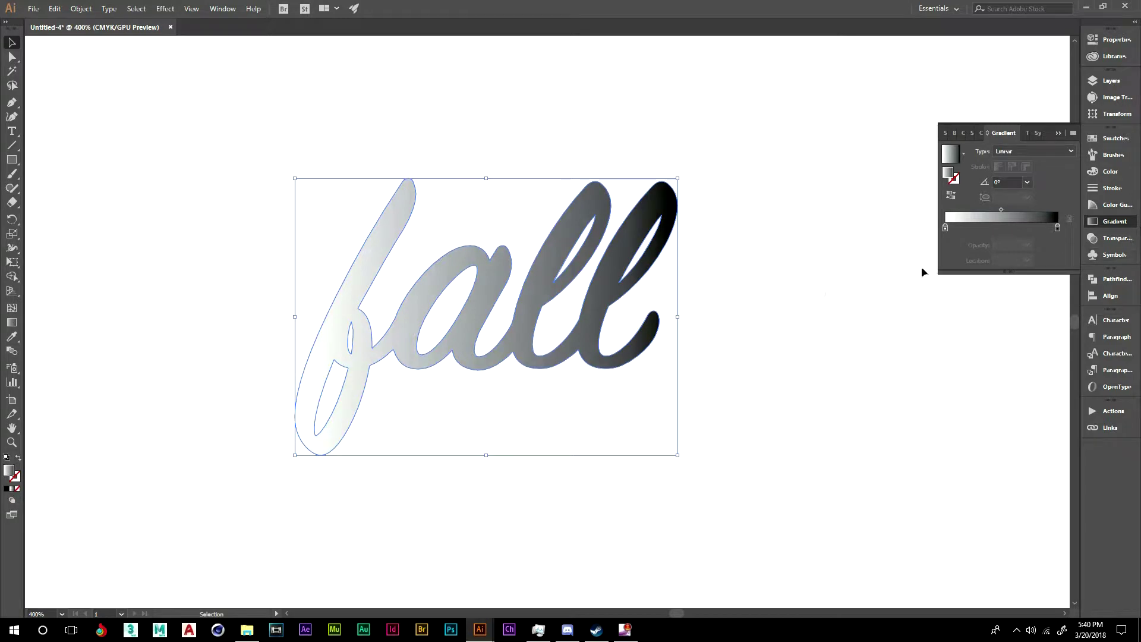
Set the gradient's starting stop to cyan and add a dark blue stop at about a quarter of its length.
double_click(945, 229)
left_click(962, 266)
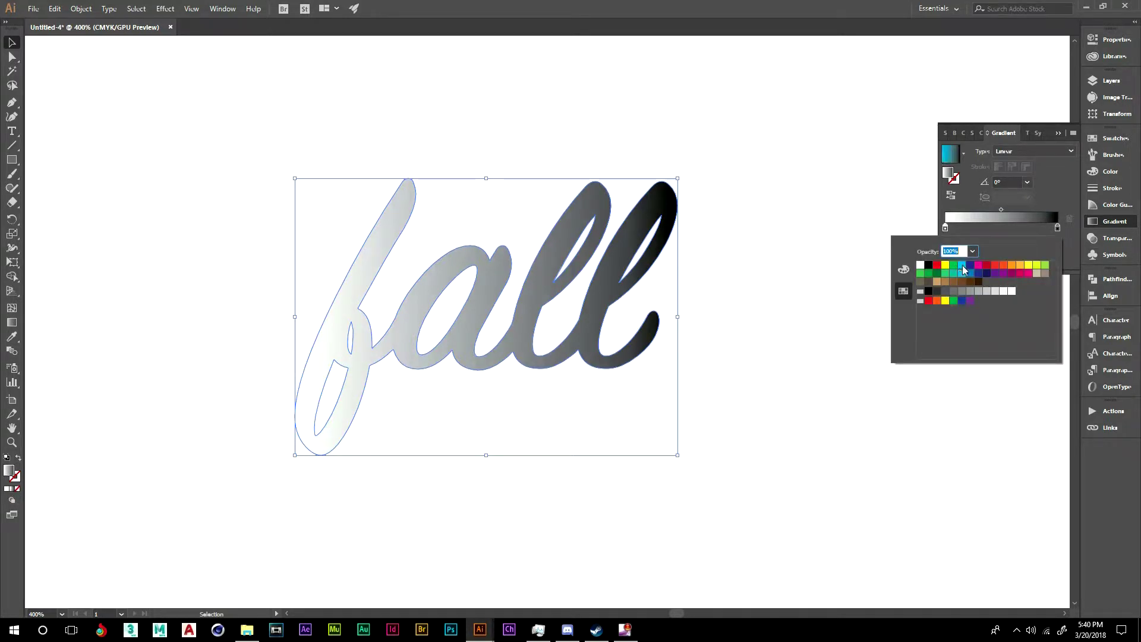
left_click(973, 228)
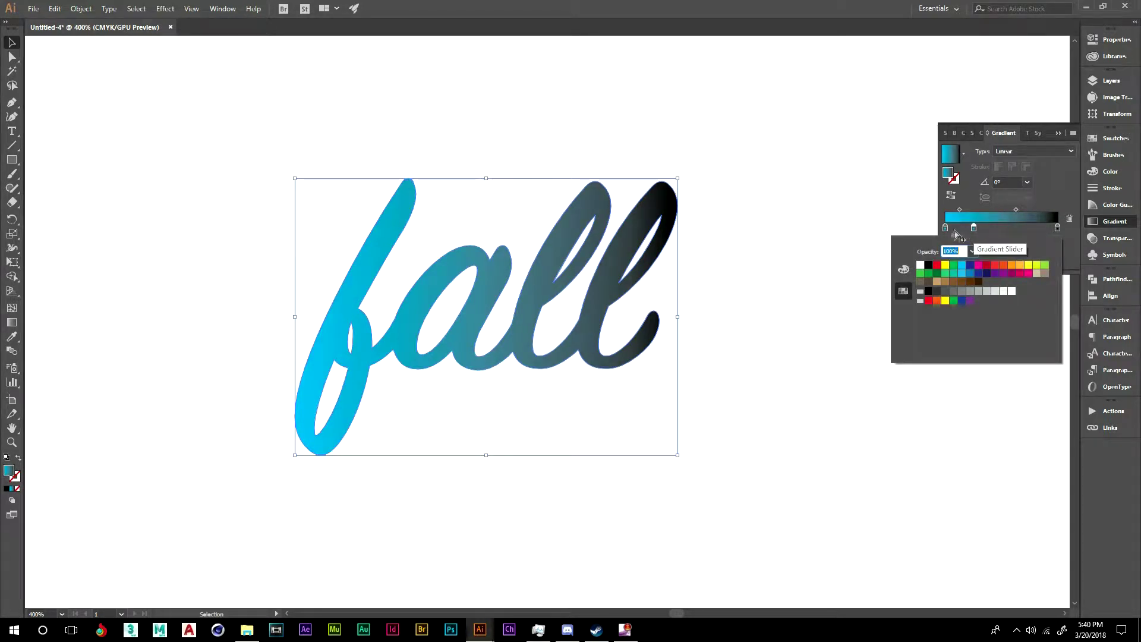
left_click(969, 266)
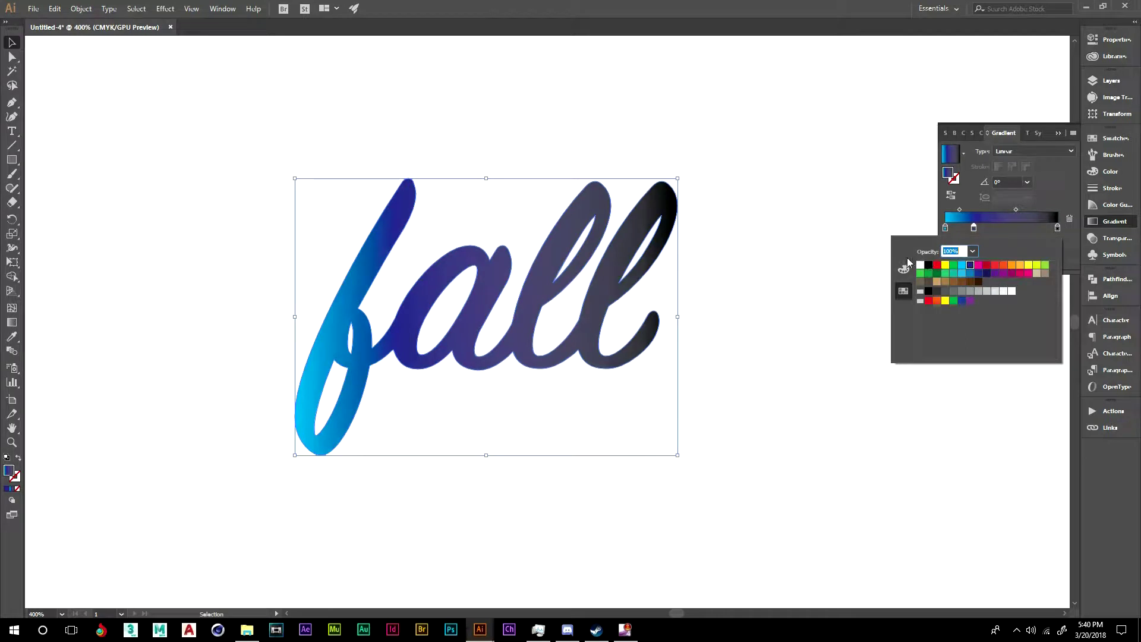
Add a purple colour stop at about the middle of the lettering's gradient.
left_click(1001, 230)
double_click(1001, 230)
left_click(1001, 230)
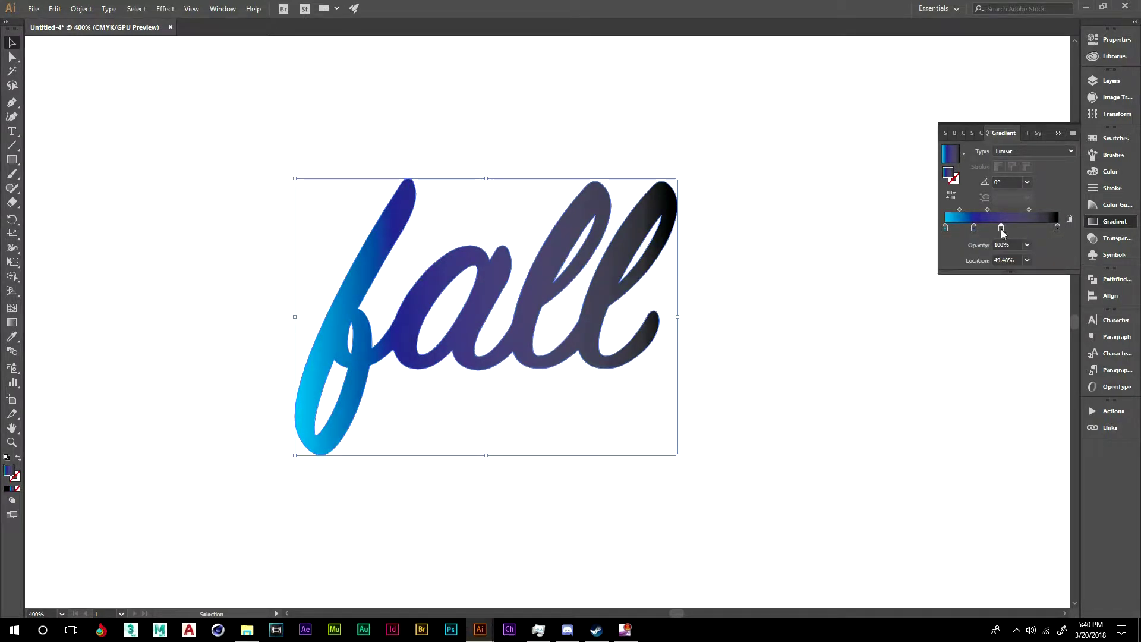
double_click(1001, 230)
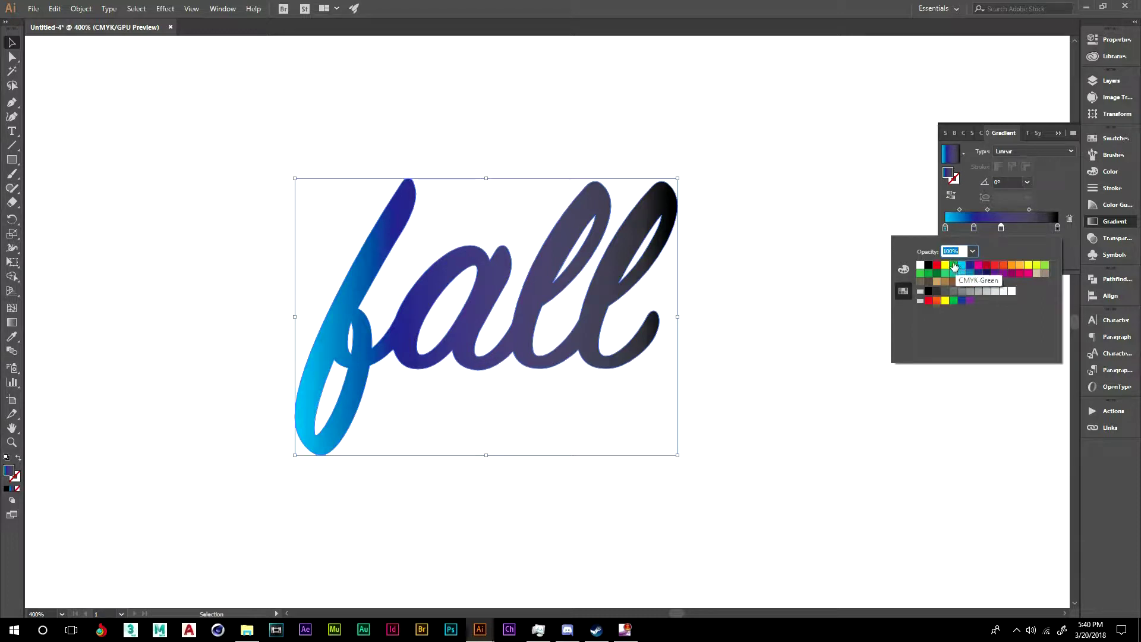
left_click(1002, 273)
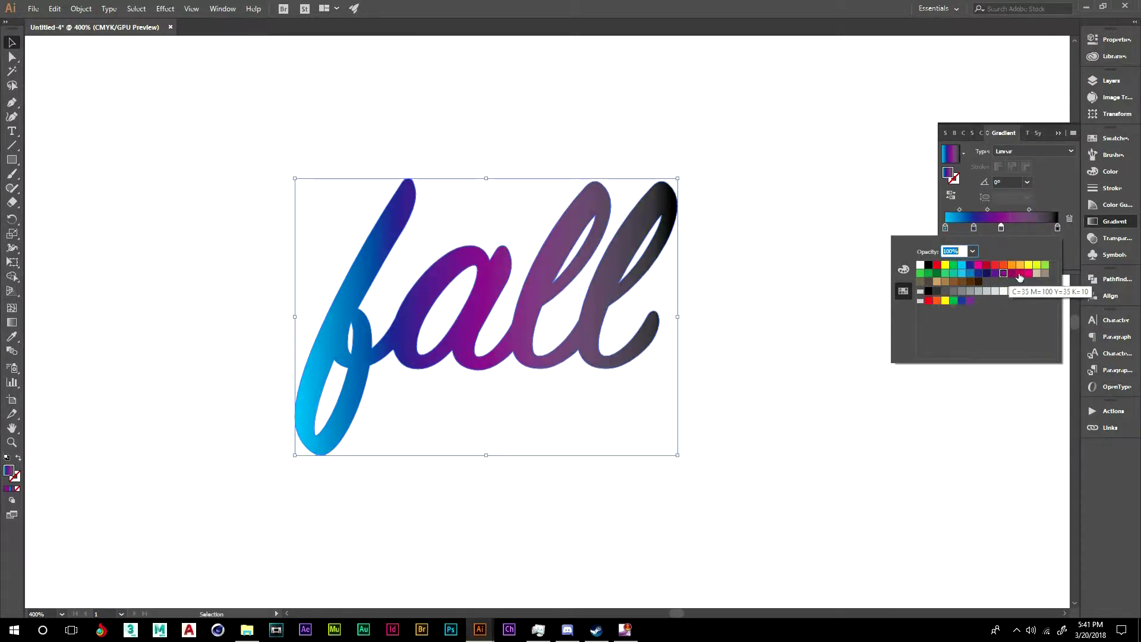
left_click(1019, 273)
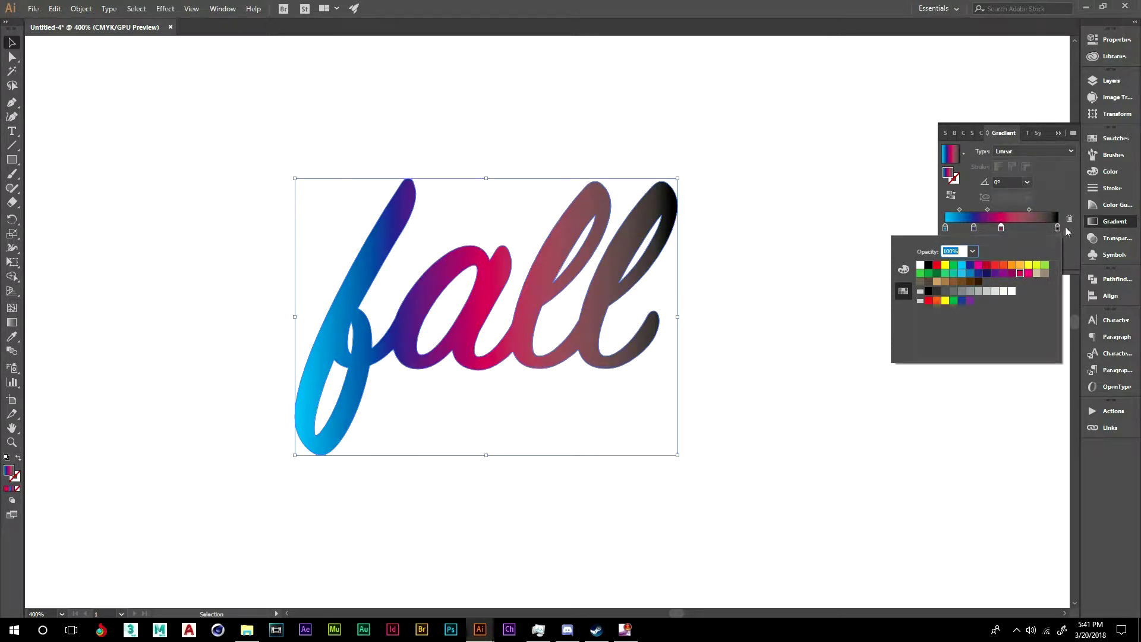
left_click(1003, 274)
Add a crimson colour stop to the gradient between the purple stop and the end stop.
left_click(1028, 229)
double_click(1025, 228)
left_click(1028, 273)
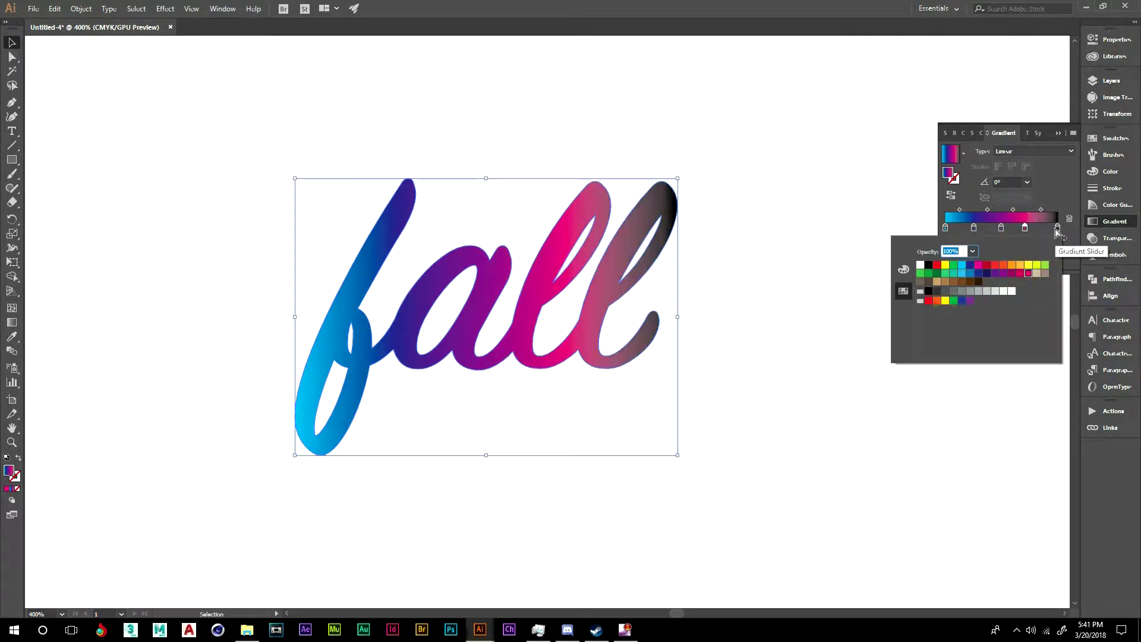
left_click(1019, 273)
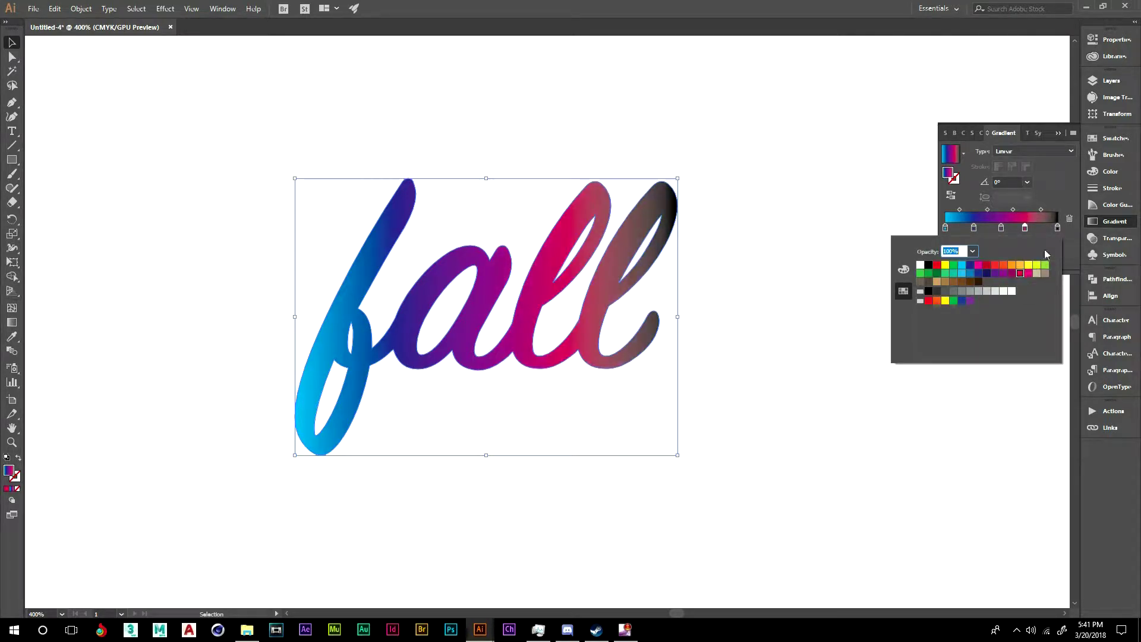
Change the gradient's end stop from black to bright red.
left_click(1058, 227)
double_click(1058, 228)
left_click(1004, 266)
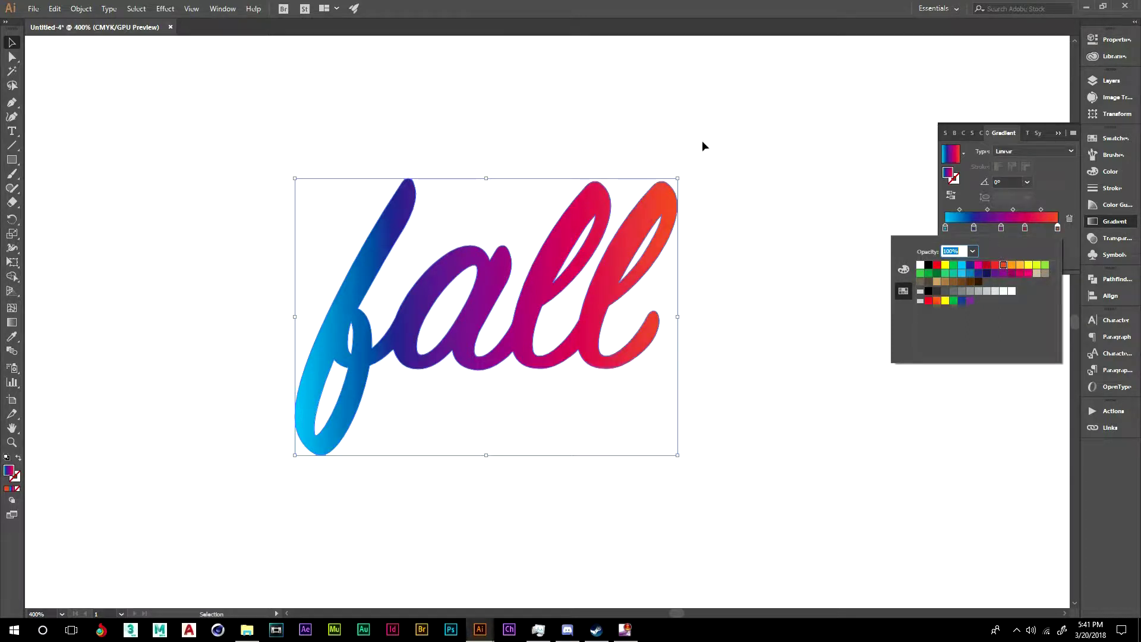
left_click(996, 266)
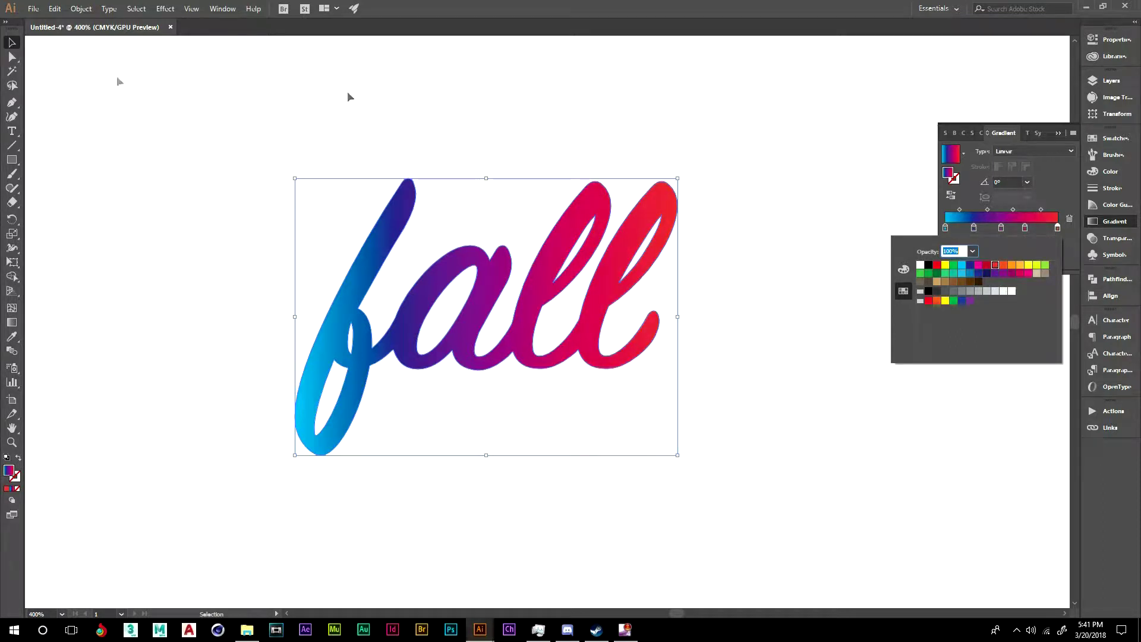
left_click(186, 113)
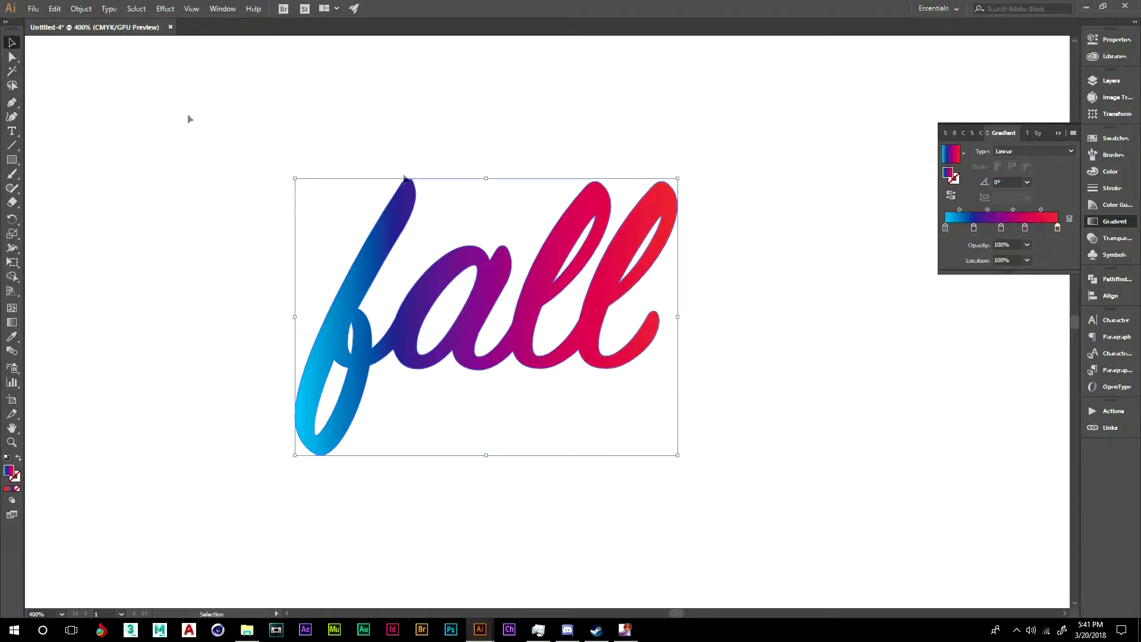
Space the gradient's intermediate stops evenly, placing the dark blue stop at 27.2%, and deselect the lettering.
left_click(974, 230)
left_click_drag(1002, 230, 1000, 231)
left_click(1029, 229)
left_click(1039, 229)
key("ctrl+z")
left_click_drag(1024, 229, 1004, 231)
left_click_drag(975, 231, 977, 230)
left_click(140, 107)
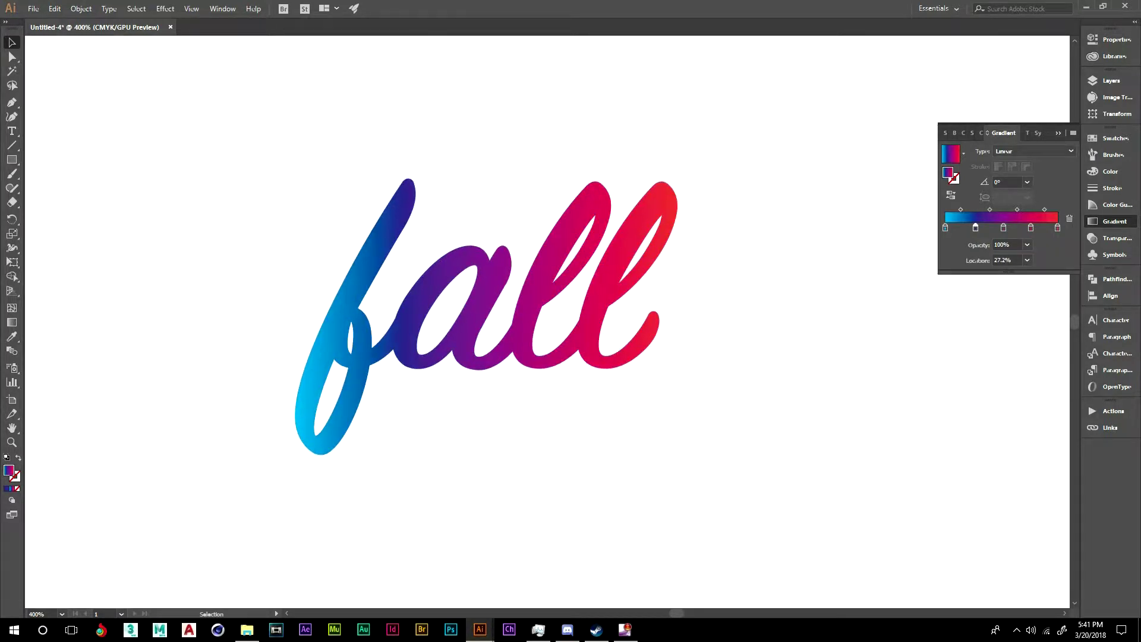
Lock the whole gradient-filled "fall" lettering.
left_click_drag(235, 118, 766, 505)
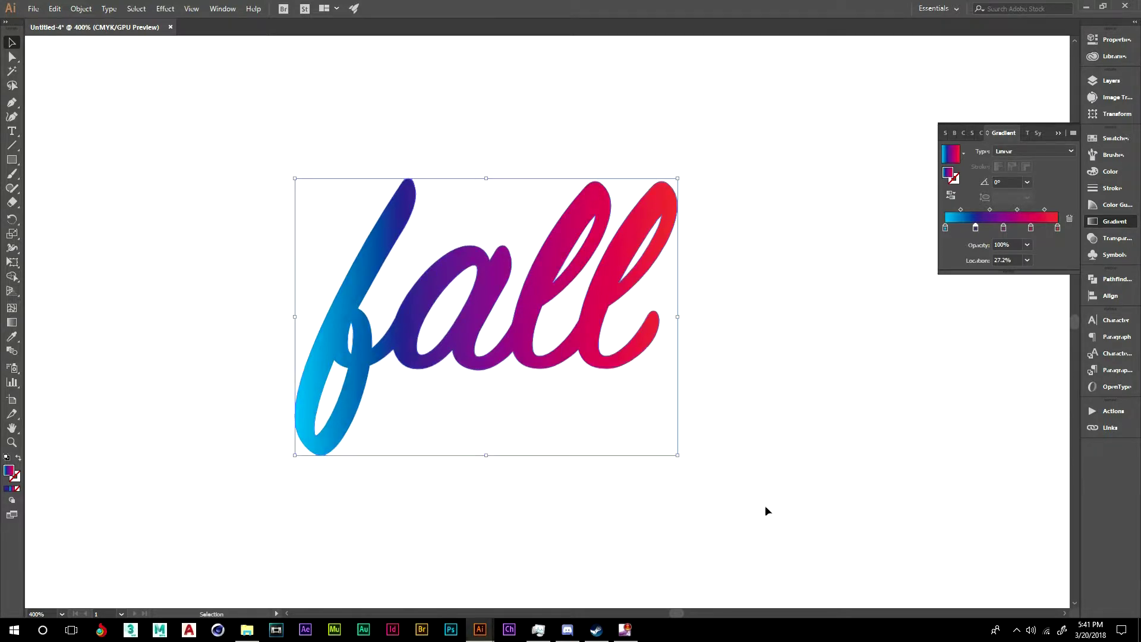
left_click(82, 9)
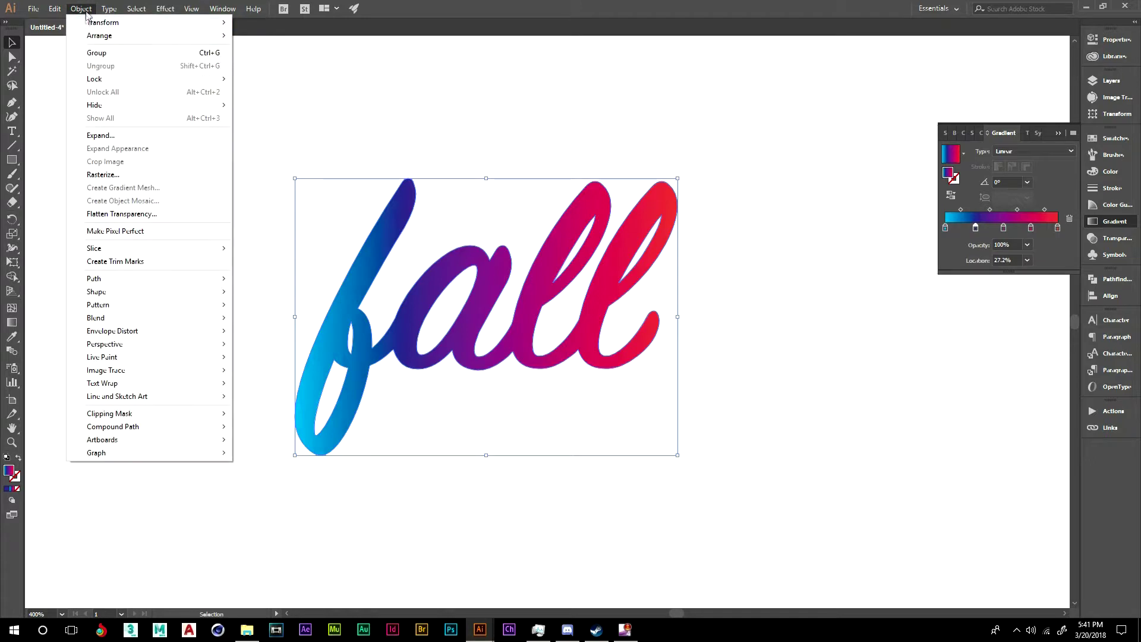
mouse_move(194, 79)
left_click(276, 82)
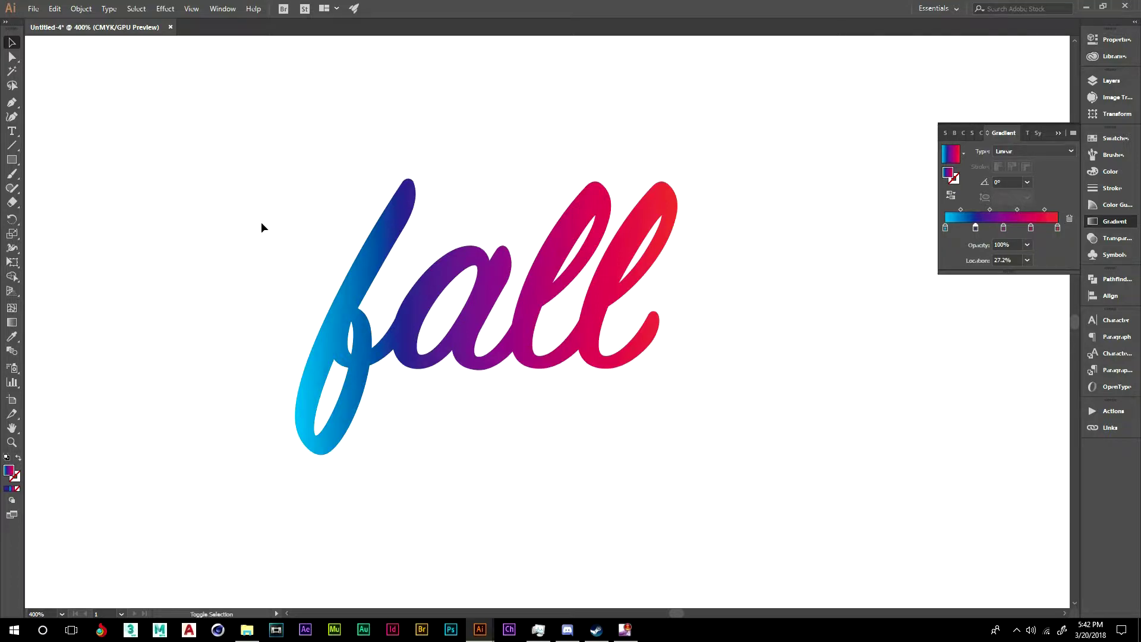
Set up the Pen tool with a white fill and no stroke for drawing over the letter "f".
key("shift+k")
key("ctrl+plus")
key("ctrl+plus")
key("ctrl+plus")
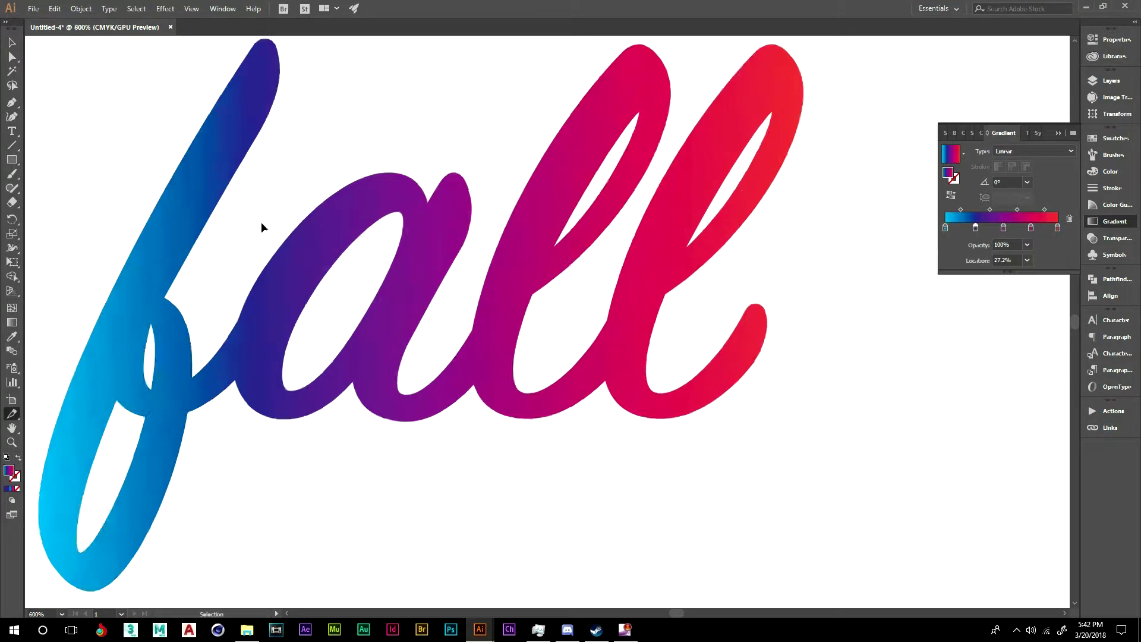
left_click_drag(239, 203, 721, 158)
key("p")
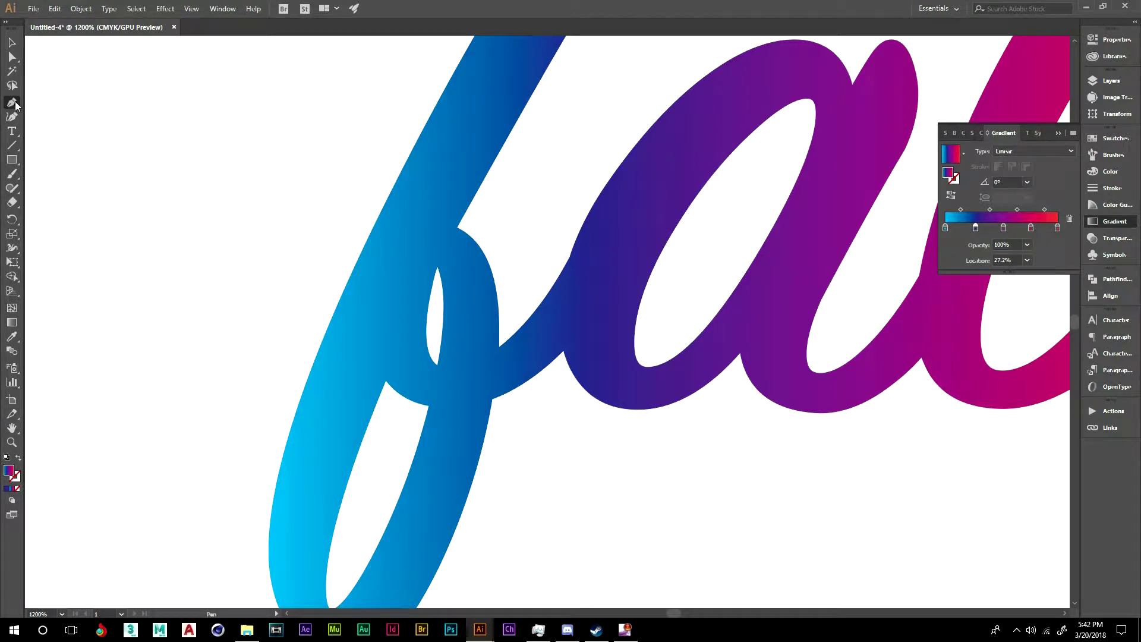
left_click_drag(372, 275, 215, 198)
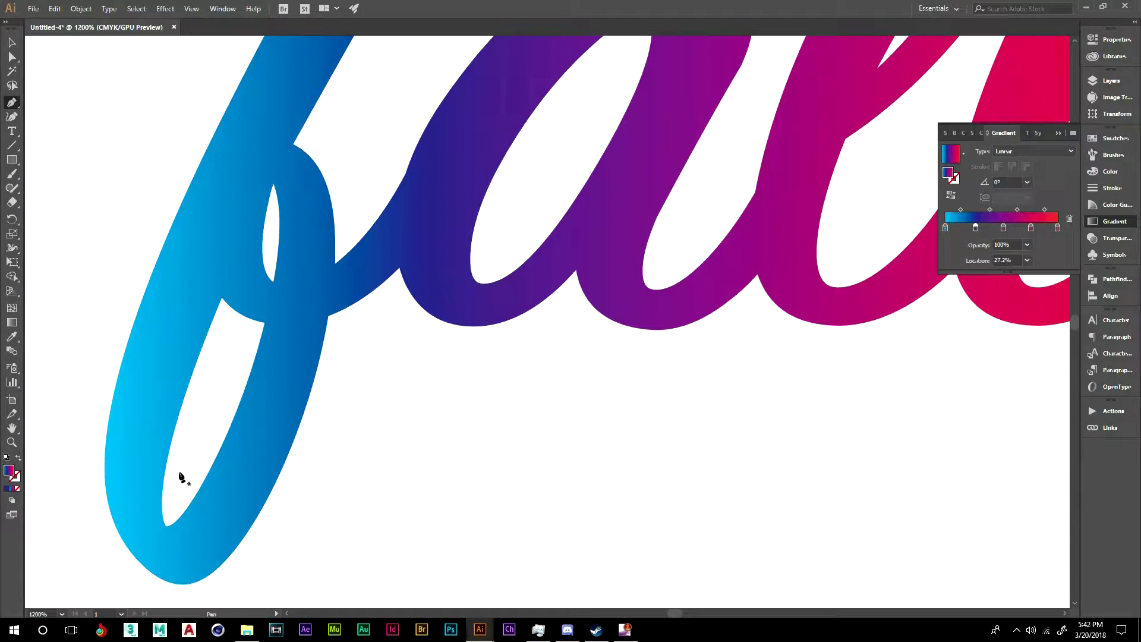
key("d")
left_click(15, 478)
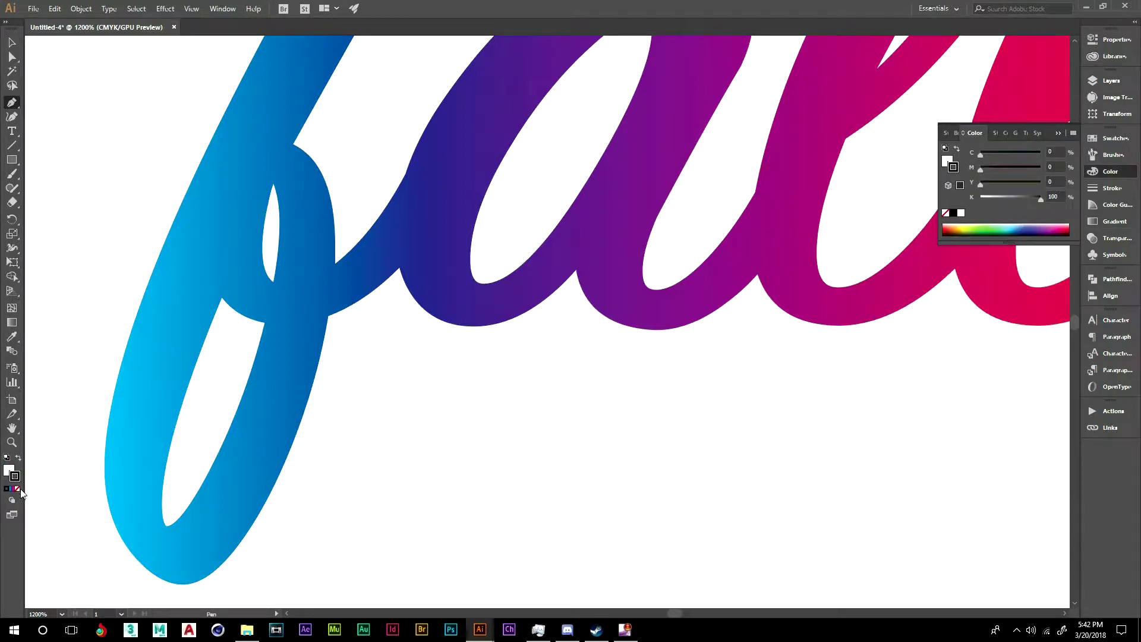
left_click(16, 488)
left_click(8, 470)
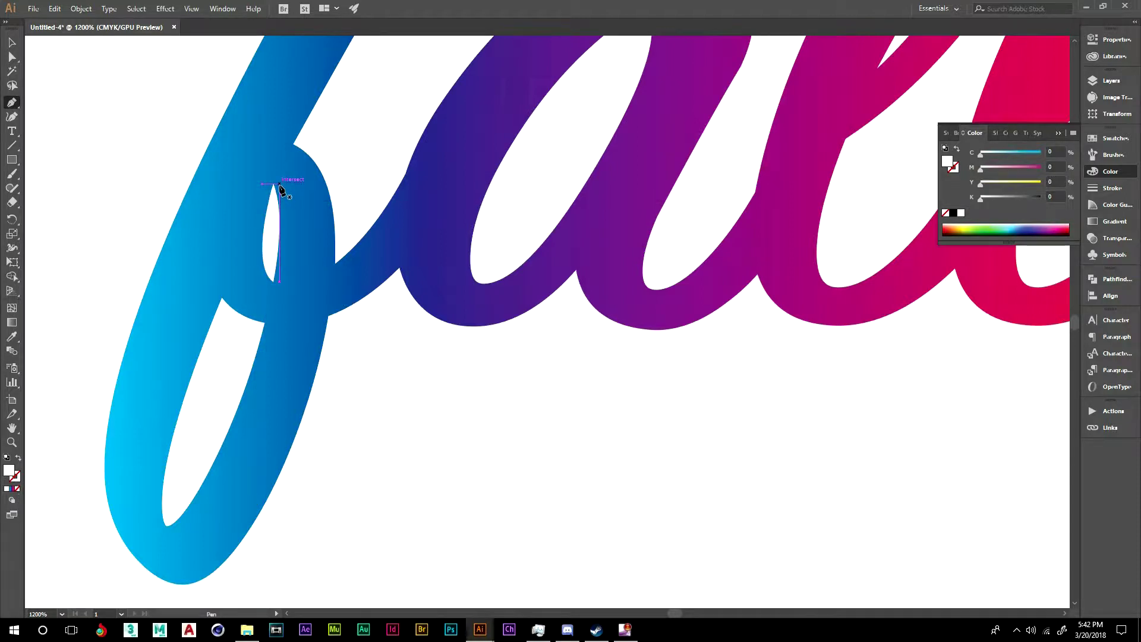
Draw a white shape over the crossing inside the "f", joining its small upper opening to the lower loop opening.
key("ctrl")
left_click(273, 184)
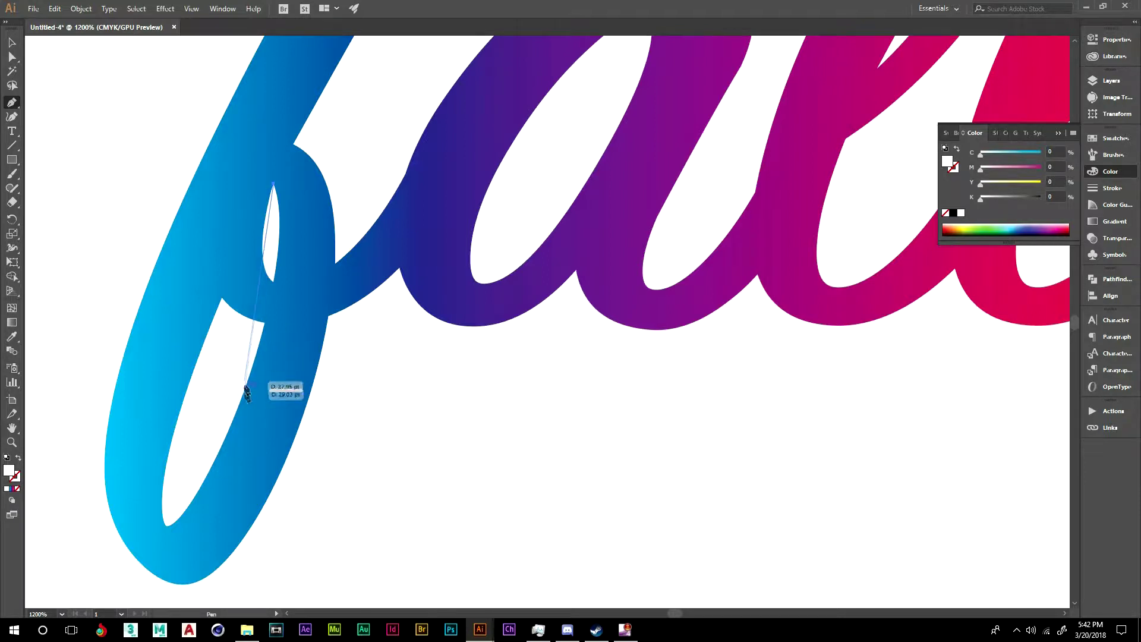
left_click_drag(241, 401, 179, 573)
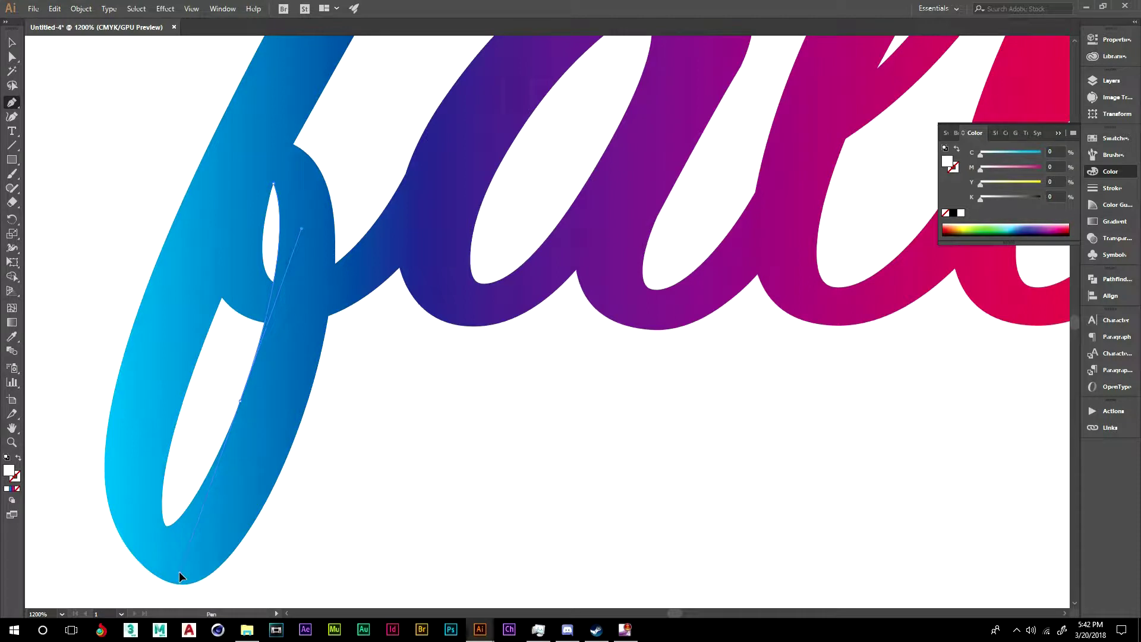
left_click_drag(179, 572, 179, 574)
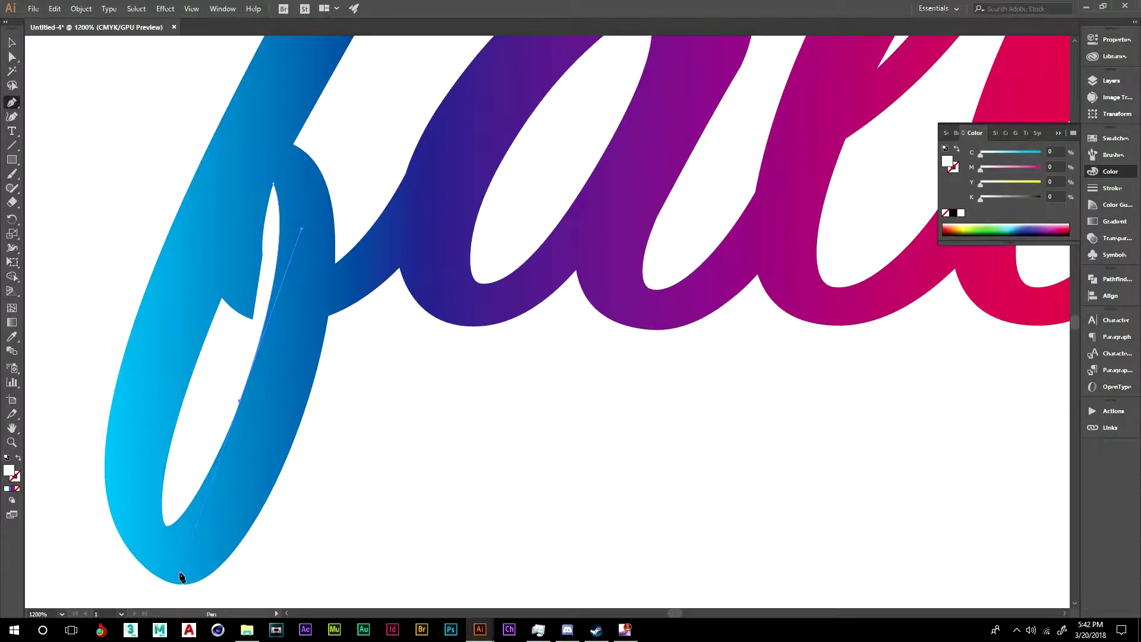
left_click(240, 401)
left_click(199, 381)
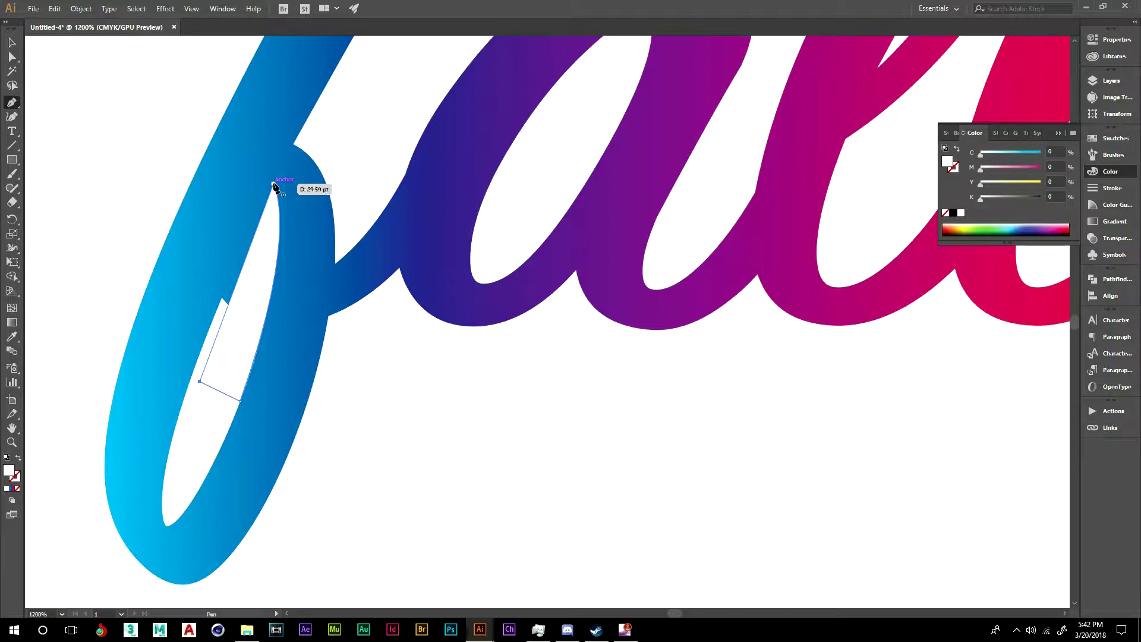
left_click(251, 220)
left_click_drag(273, 184, 302, 229)
left_click(12, 42)
Draw a white-filled curved path along the outer edge of the "f" loop, across its join with the "a", and deselect it.
left_click_drag(395, 132, 392, 99)
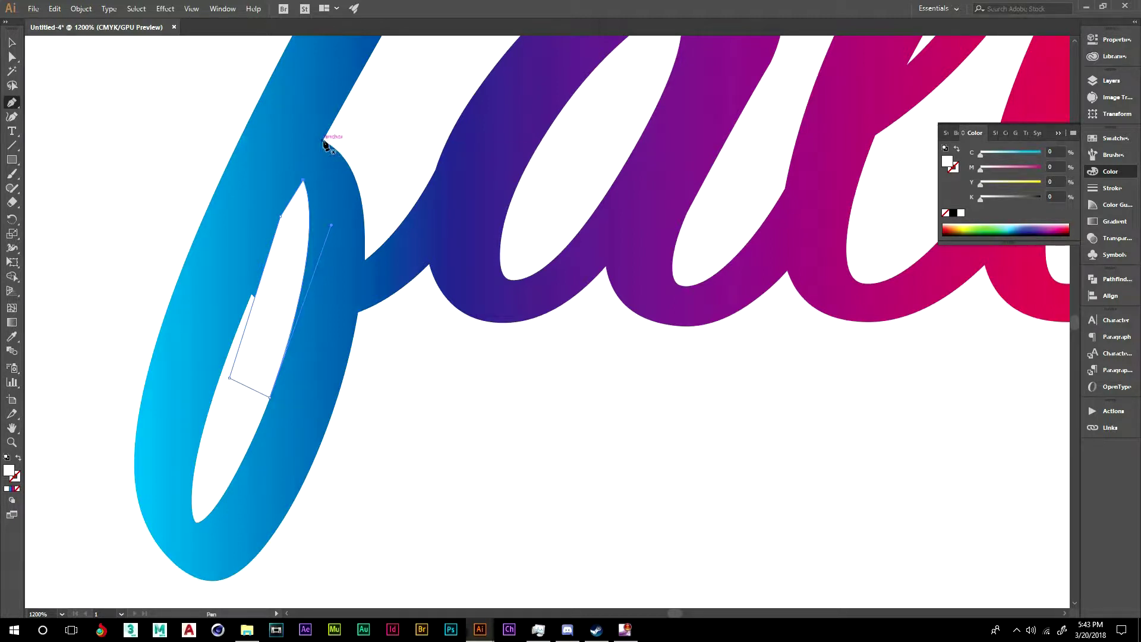
left_click(323, 141)
left_click_drag(348, 360, 298, 562)
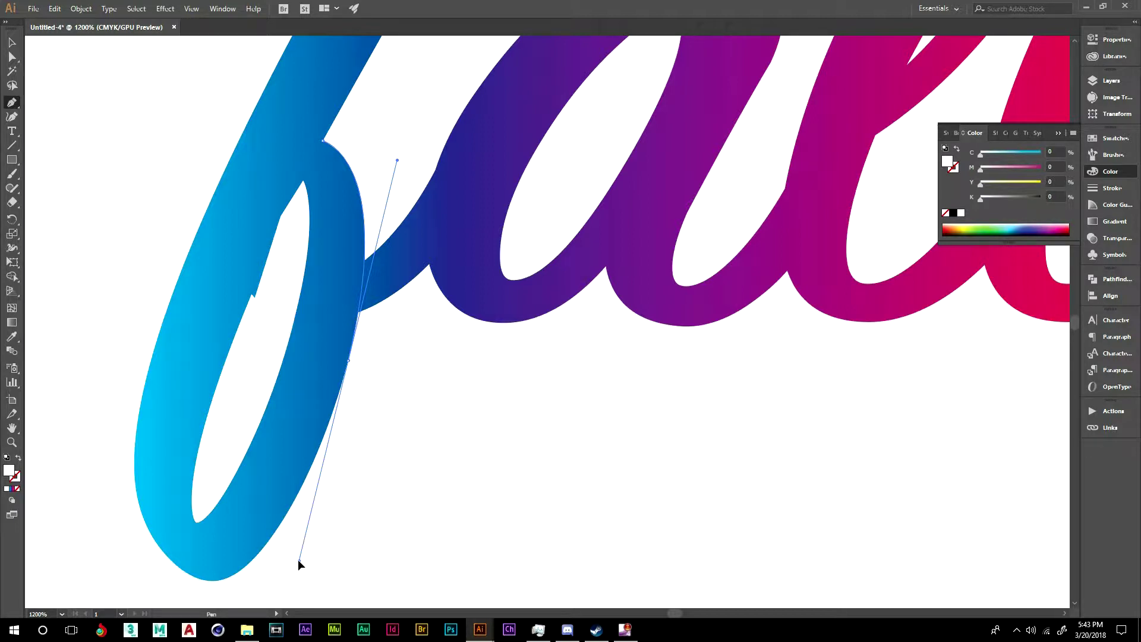
left_click_drag(298, 558, 298, 560)
left_click(11, 42)
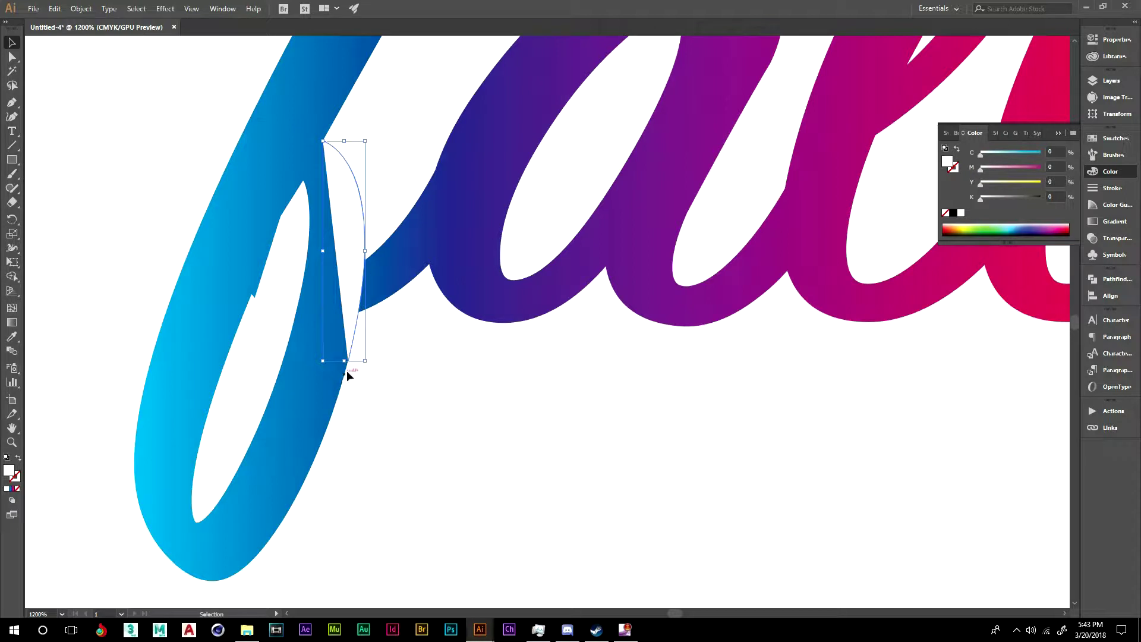
key("a")
left_click(152, 326)
left_click(12, 102)
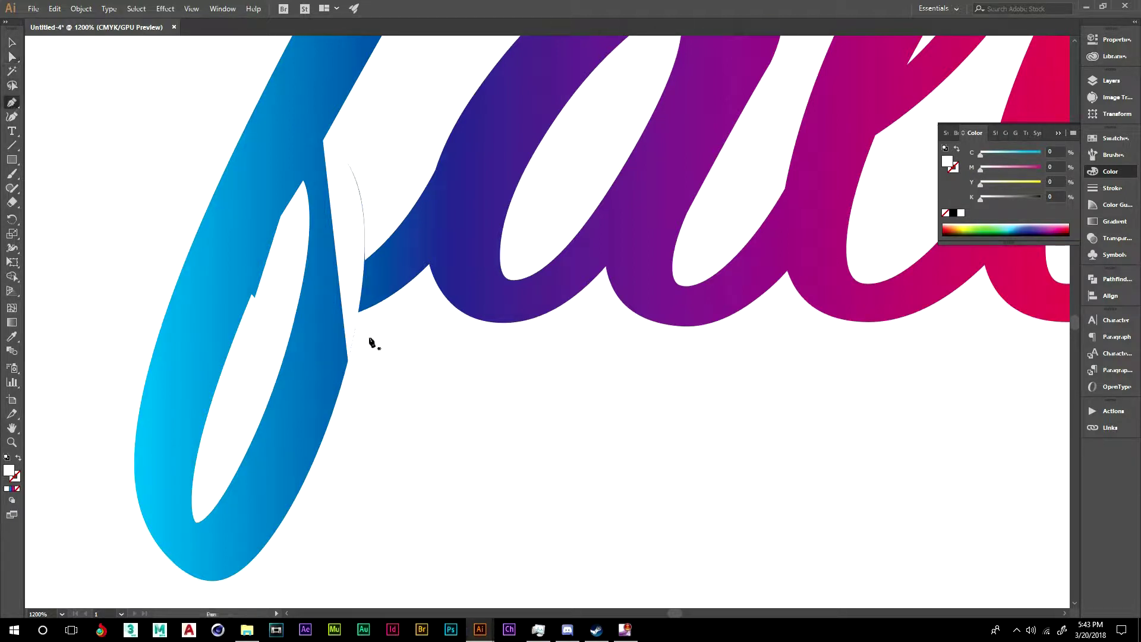
left_click(348, 361)
key("ctrl+z")
key("ctrl+z")
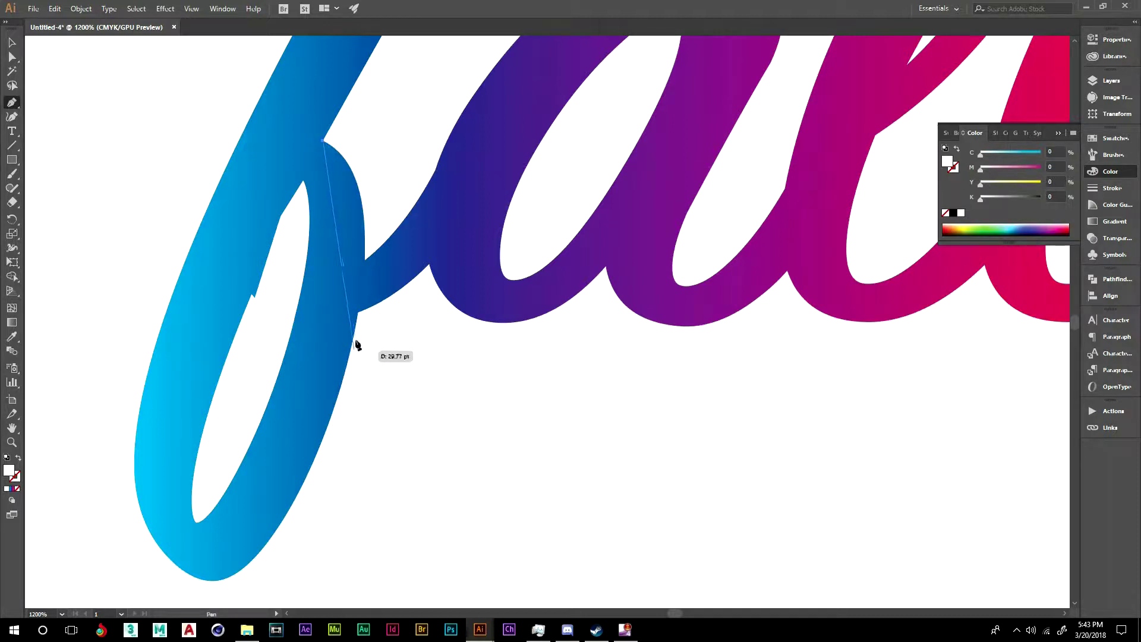
left_click_drag(356, 331, 318, 500)
left_click(355, 330)
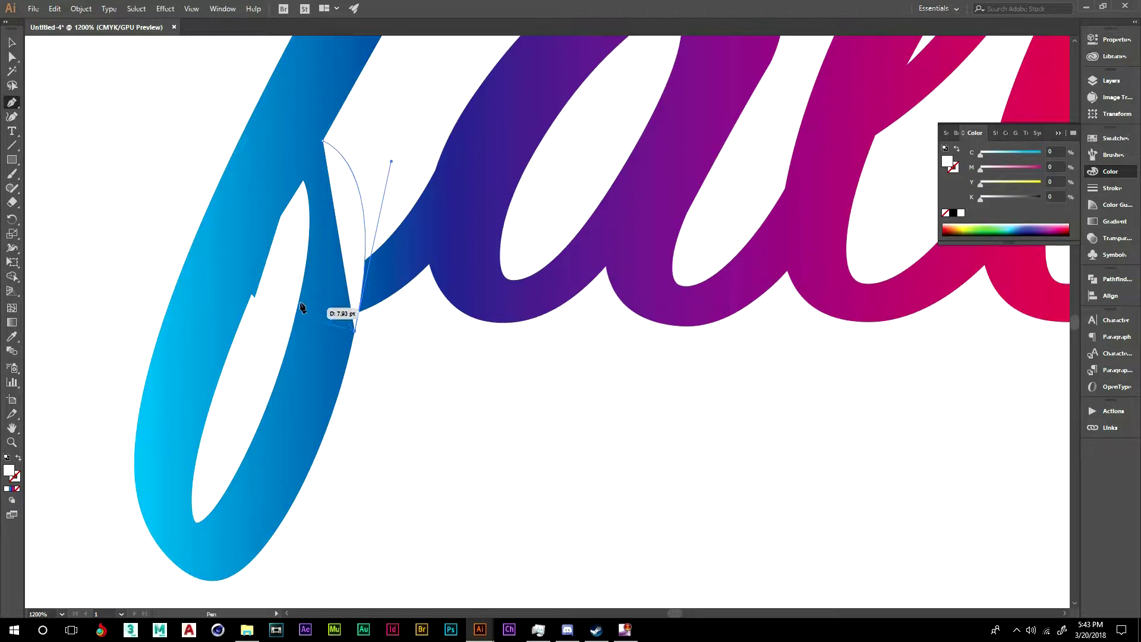
left_click(322, 278)
left_click(322, 141)
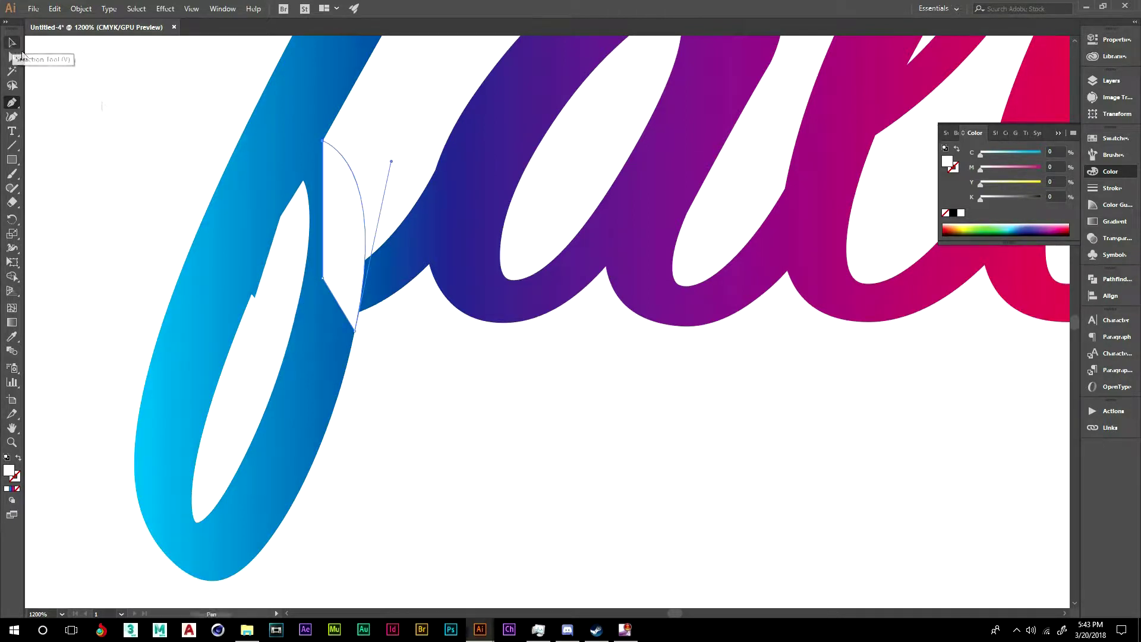
key("ctrl+z")
key("ctrl+z")
key("ctrl+z")
key("ctrl+z")
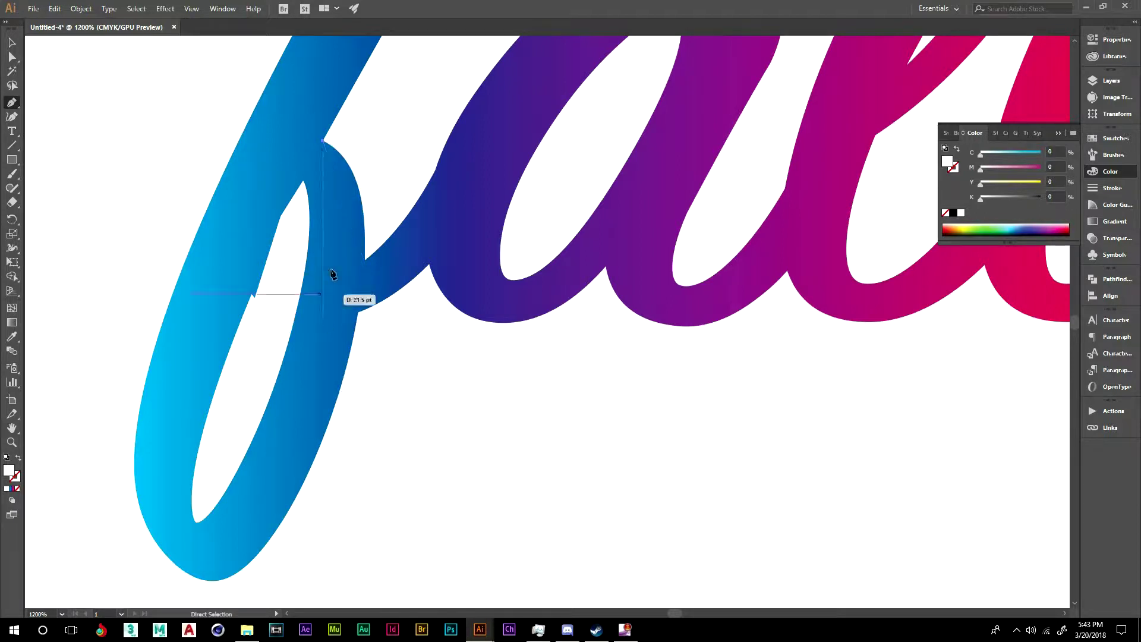
mouse_move(355, 324)
left_mouse_down()
mouse_move(349, 411)
mouse_move(318, 449)
mouse_move(373, 272)
mouse_move(333, 389)
mouse_move(344, 451)
mouse_move(311, 506)
mouse_move(318, 516)
mouse_move(305, 505)
left_mouse_up()
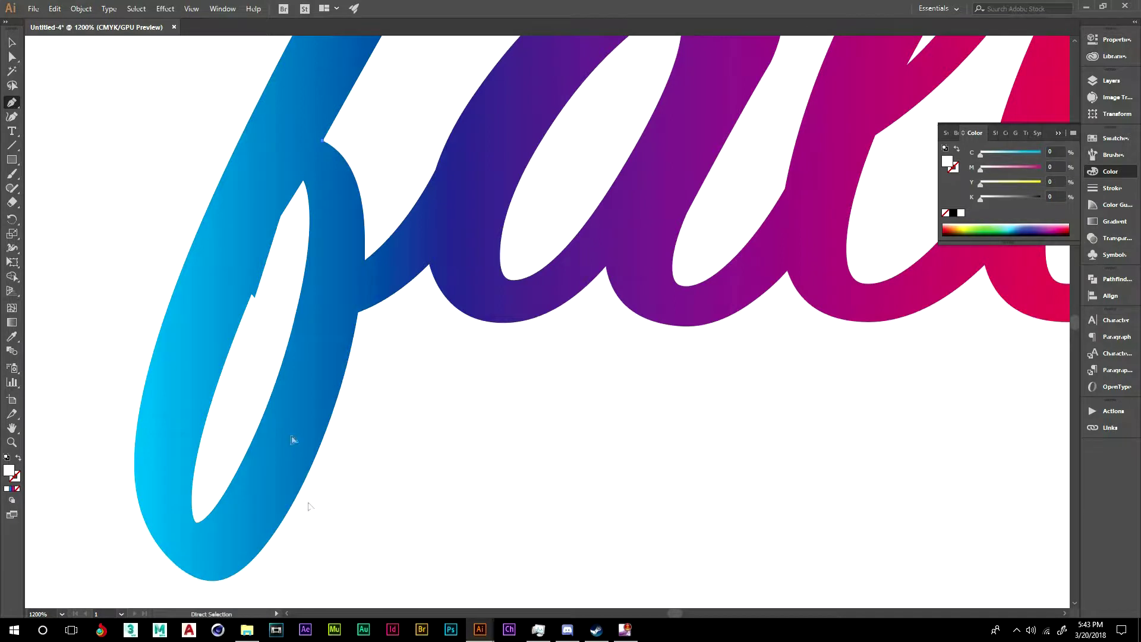
Draw a closed white shape with one curved side along the outer edge of the "f" loop, covering the stroke that joins the "a".
left_click(323, 140)
left_click_drag(355, 328, 321, 493)
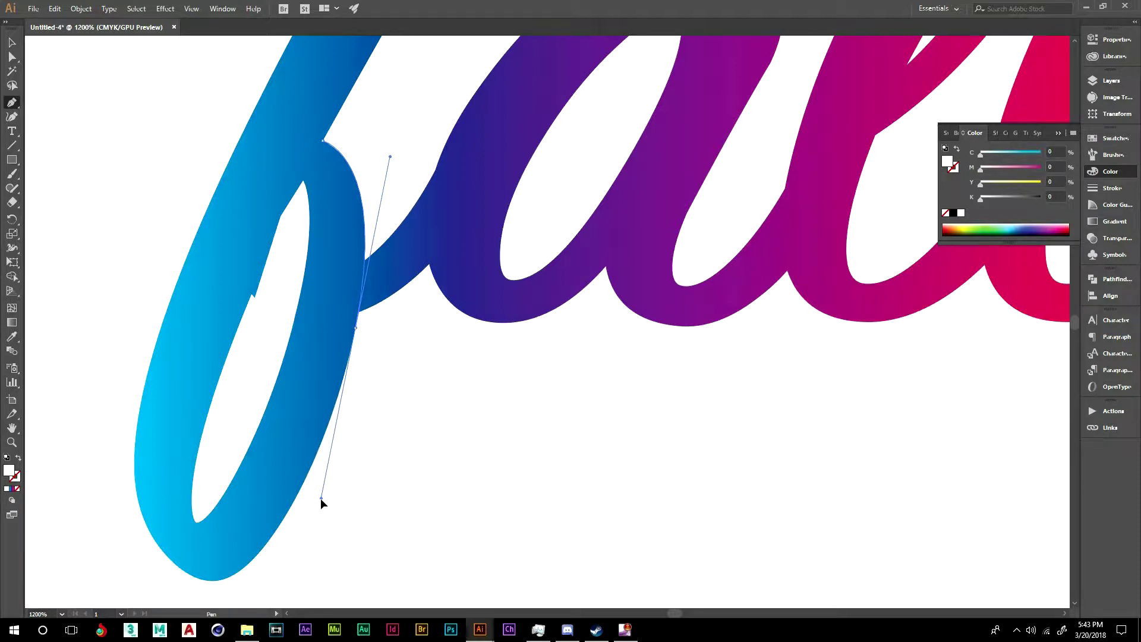
left_click_drag(319, 498, 319, 499)
left_click(355, 328)
left_click(430, 328)
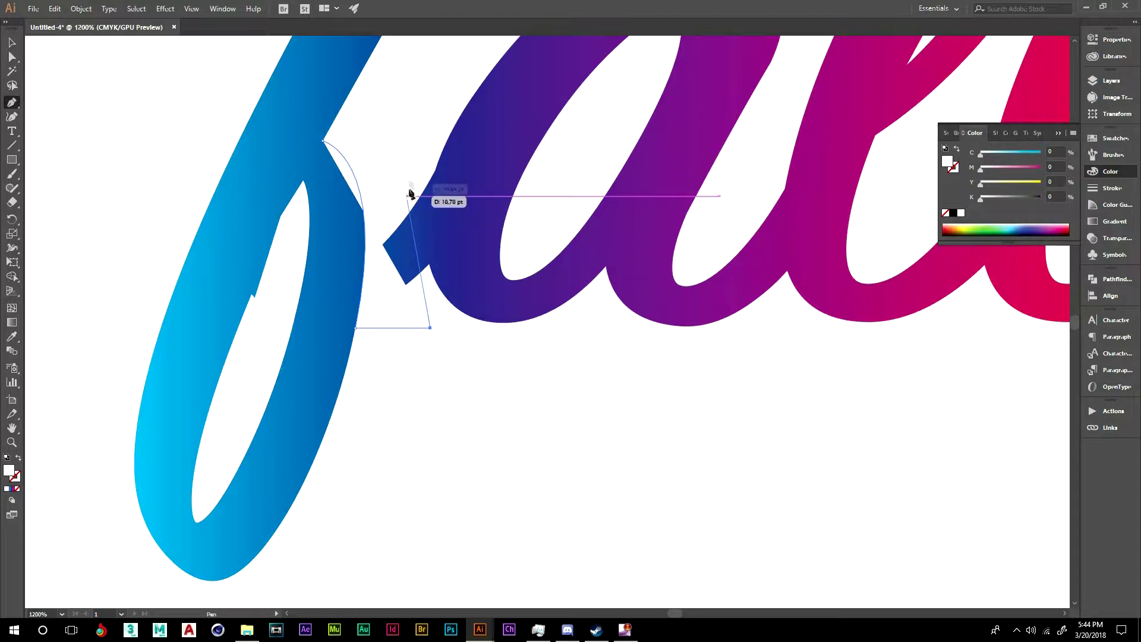
left_click(405, 126)
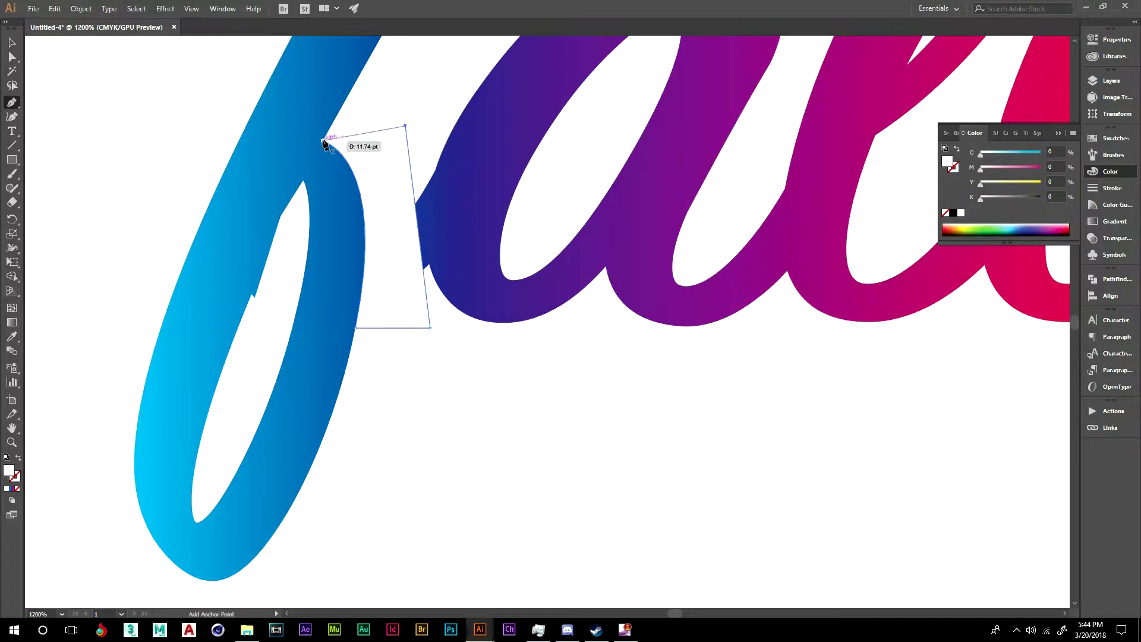
left_click(323, 142)
Select both white shapes around the "f" loop and fill them with the multicolour linear gradient.
left_click(12, 43)
mouse_move(436, 88)
left_mouse_down()
mouse_move(417, 380)
mouse_move(394, 466)
mouse_move(314, 163)
mouse_move(424, 96)
left_mouse_up()
left_click(247, 341, "shift")
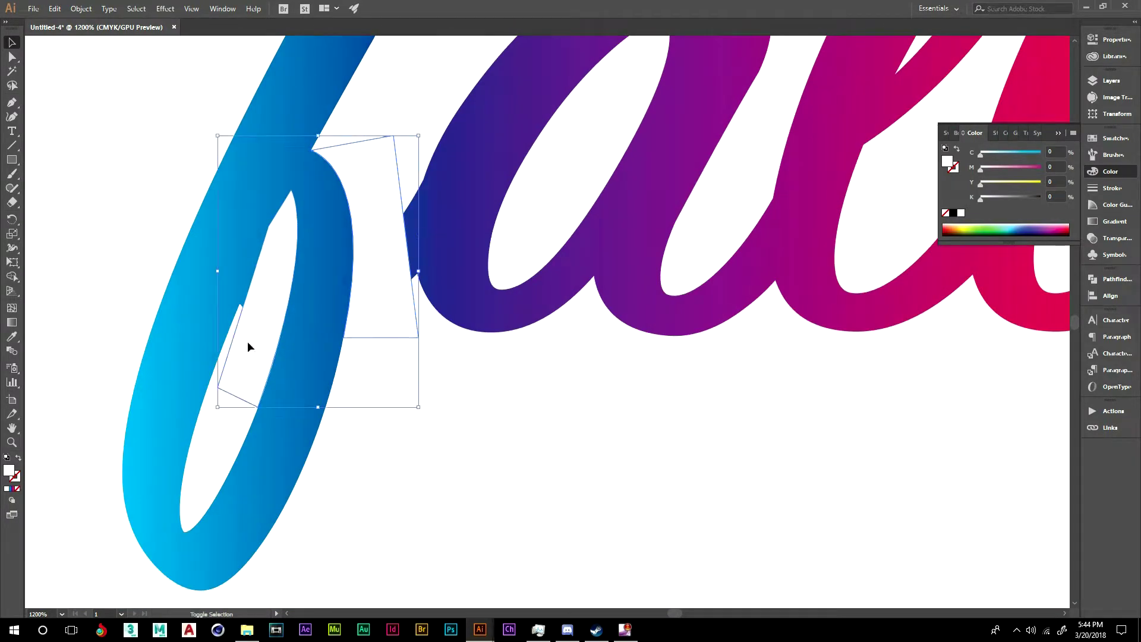
left_click(1059, 134)
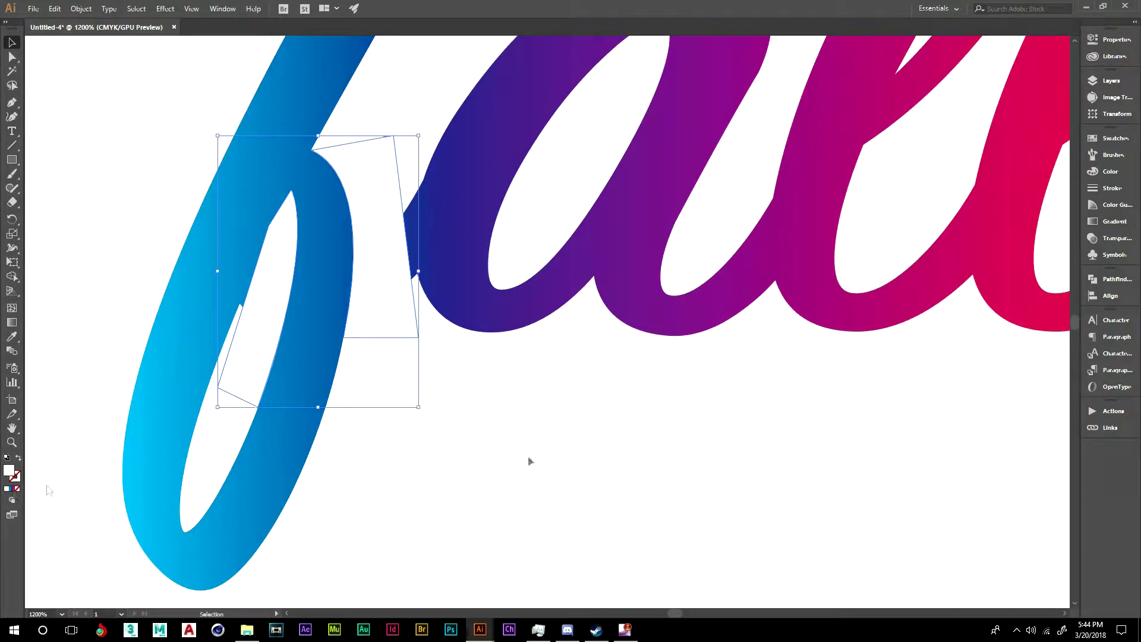
left_click(1111, 221)
left_click(968, 224)
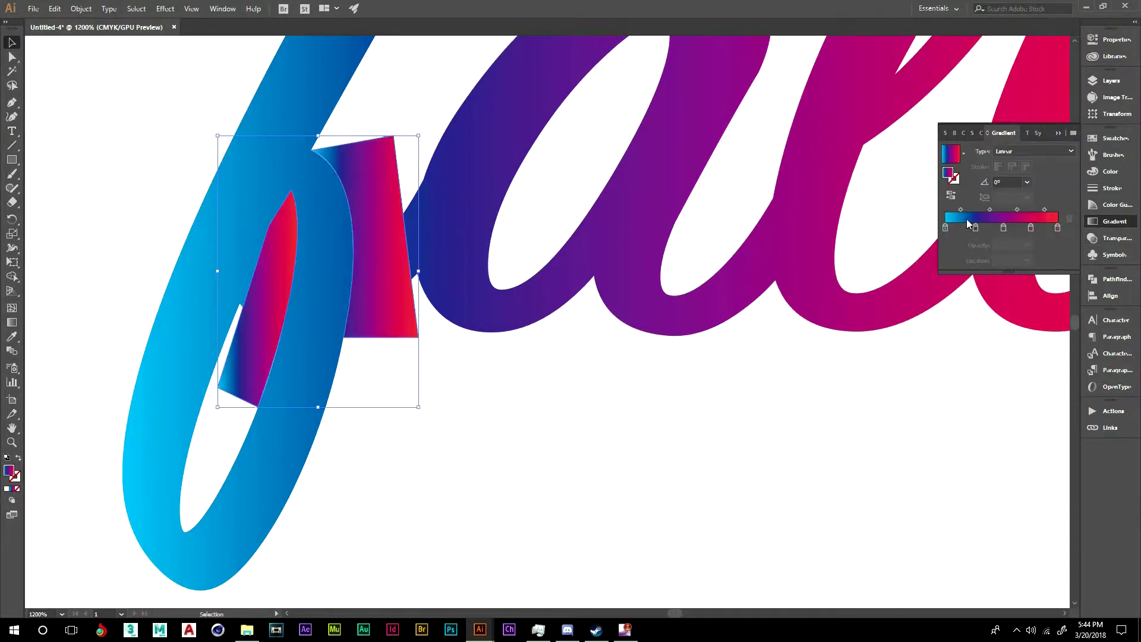
Reduce the shapes' gradient to its two end stops and set the starting stop to black.
left_click_drag(975, 229, 1006, 277)
left_click_drag(1030, 228, 1012, 285)
left_click(945, 228)
double_click(946, 228)
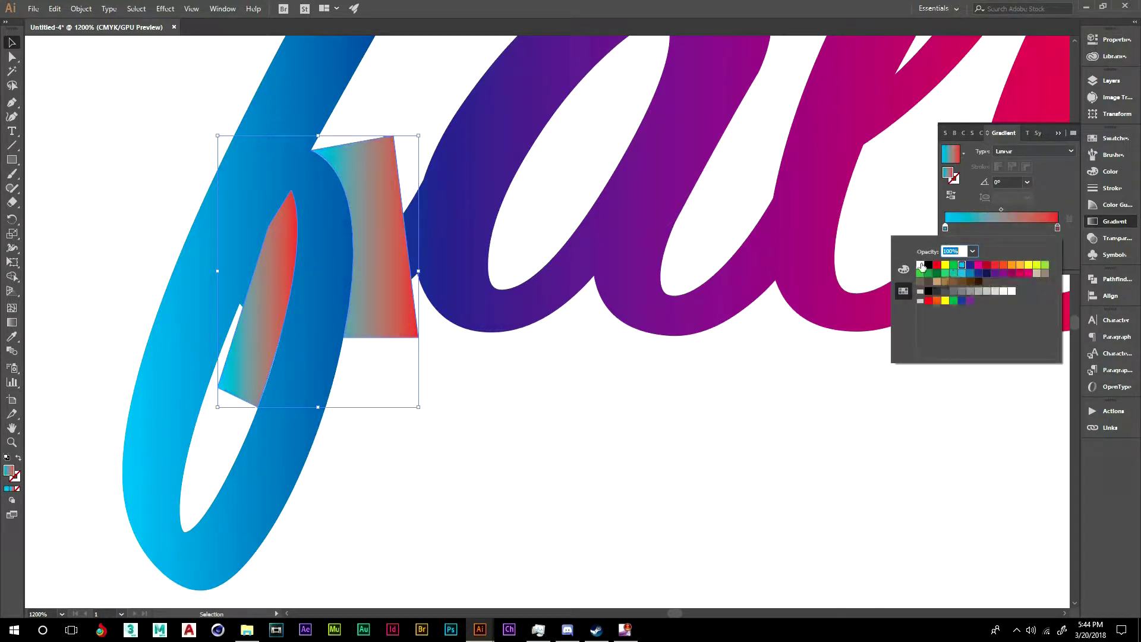
left_click(928, 265)
Set the gradient's ending stop to black at 0% opacity and deselect the shapes.
left_click(1002, 213)
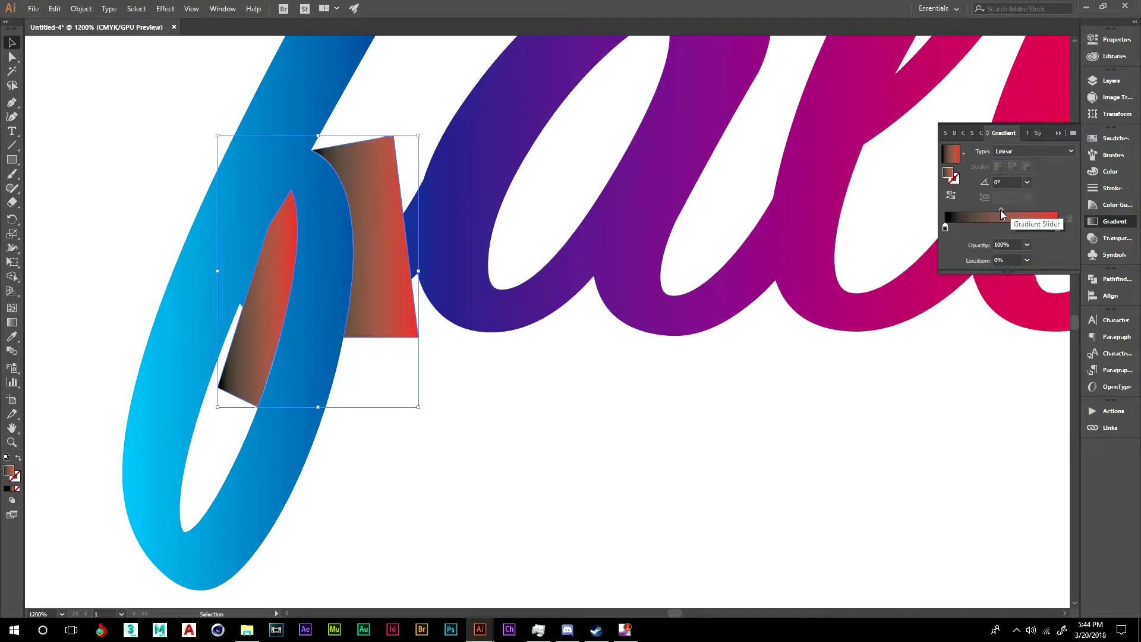
left_click(1002, 211)
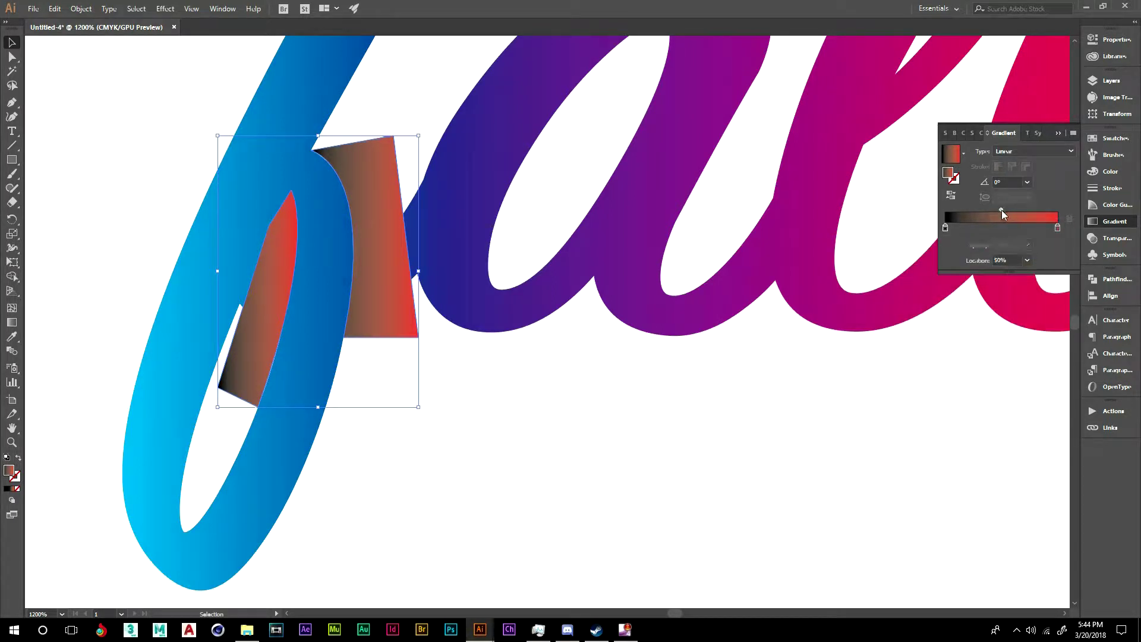
double_click(1057, 228)
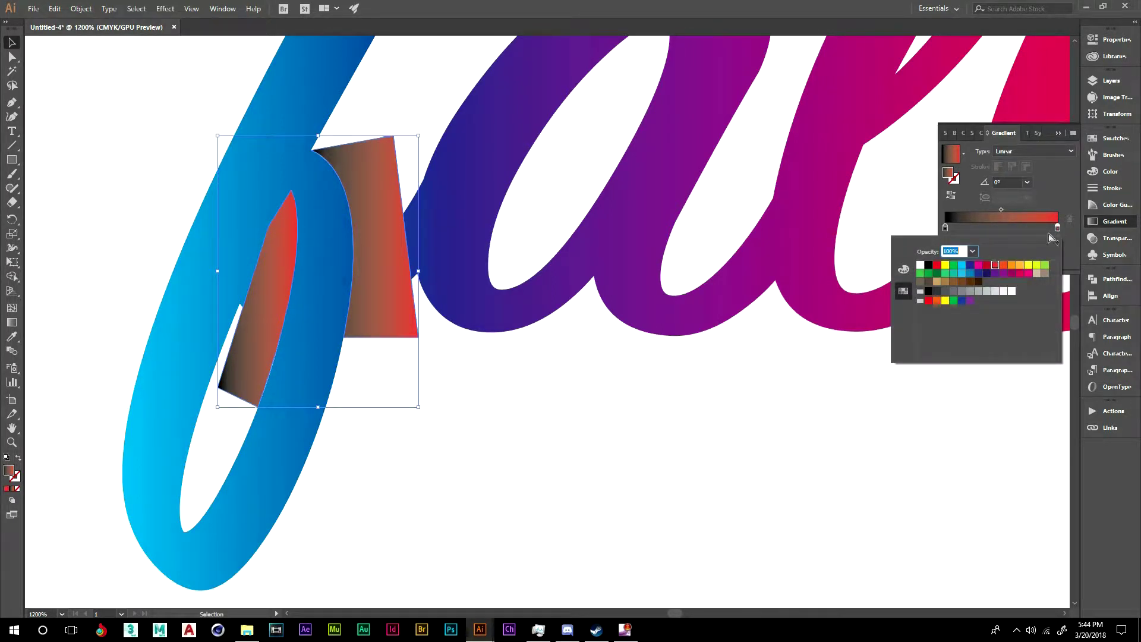
left_click(928, 266)
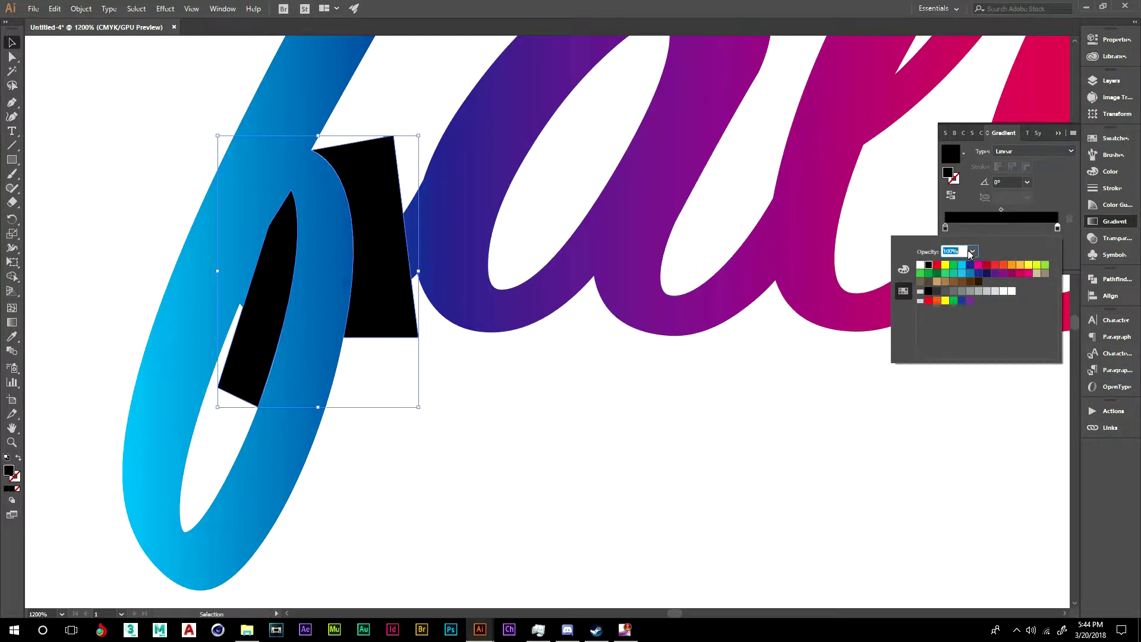
key("Return")
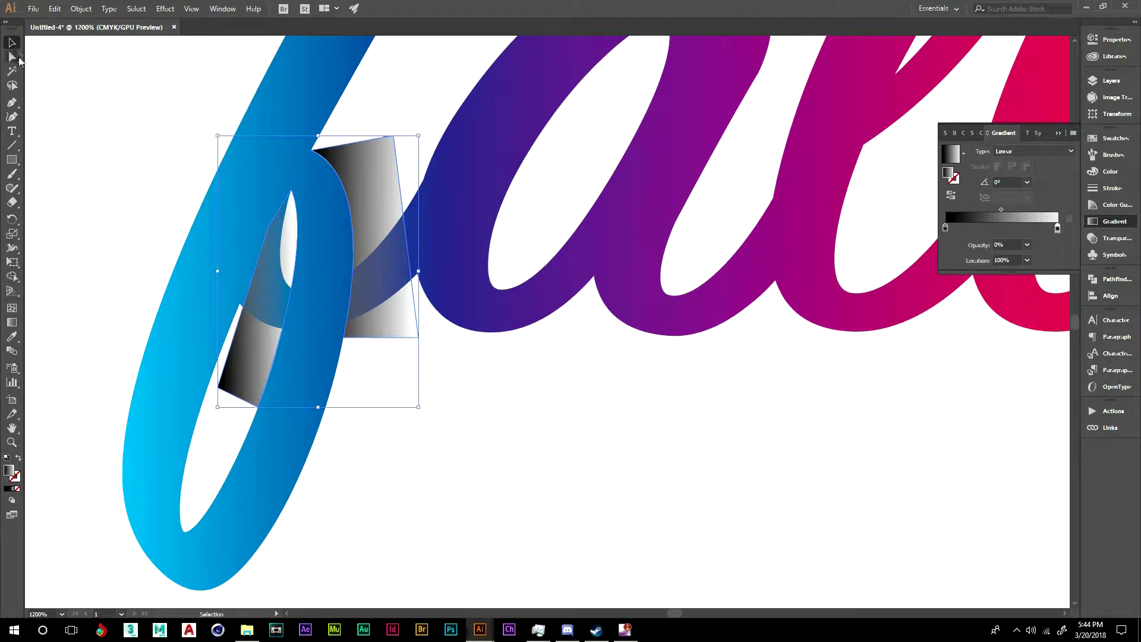
left_click(123, 146)
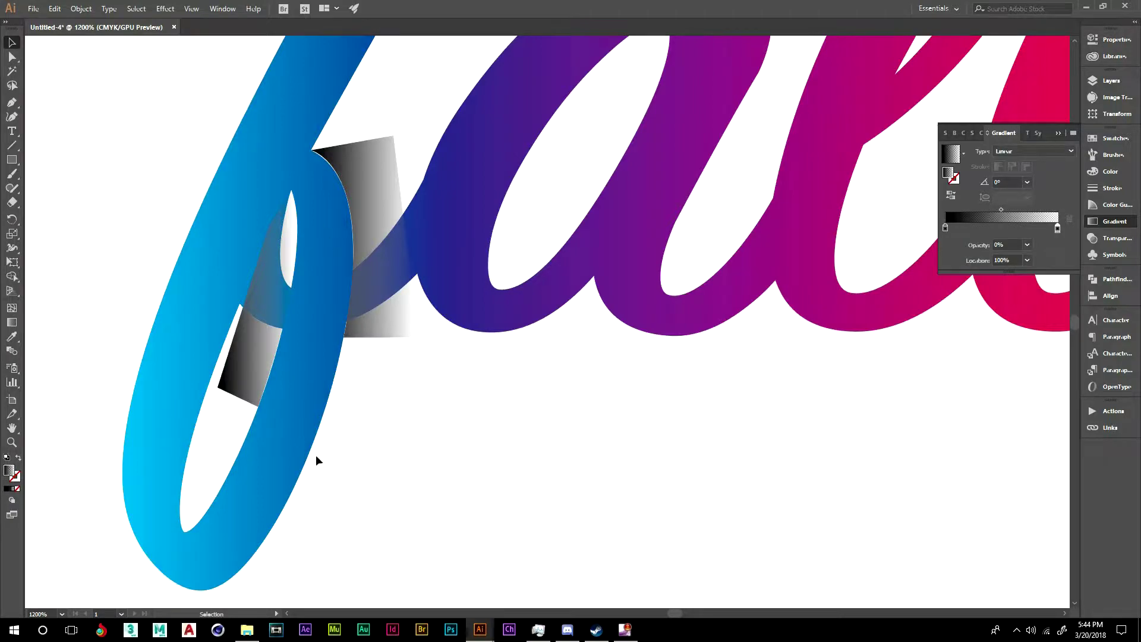
Move the upper corner anchor of the gradient shape between "f" and "a" onto the notch of the "f".
left_click_drag(487, 99, 460, 211)
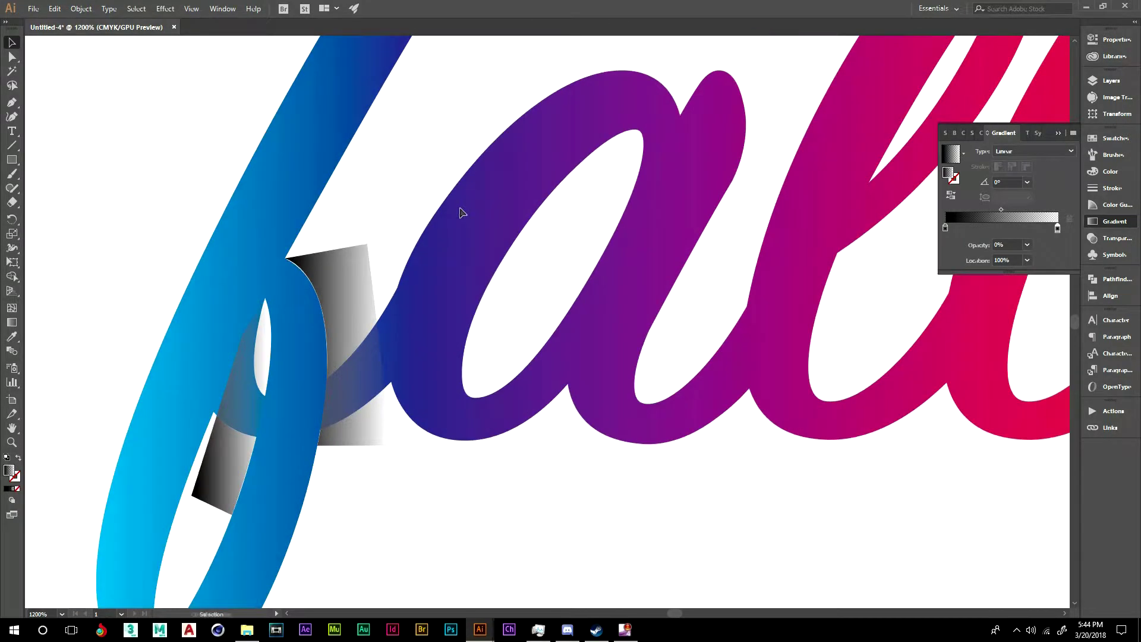
key("ctrl+plus")
key("ctrl+plus")
left_click_drag(376, 183, 704, 189)
left_click(497, 266)
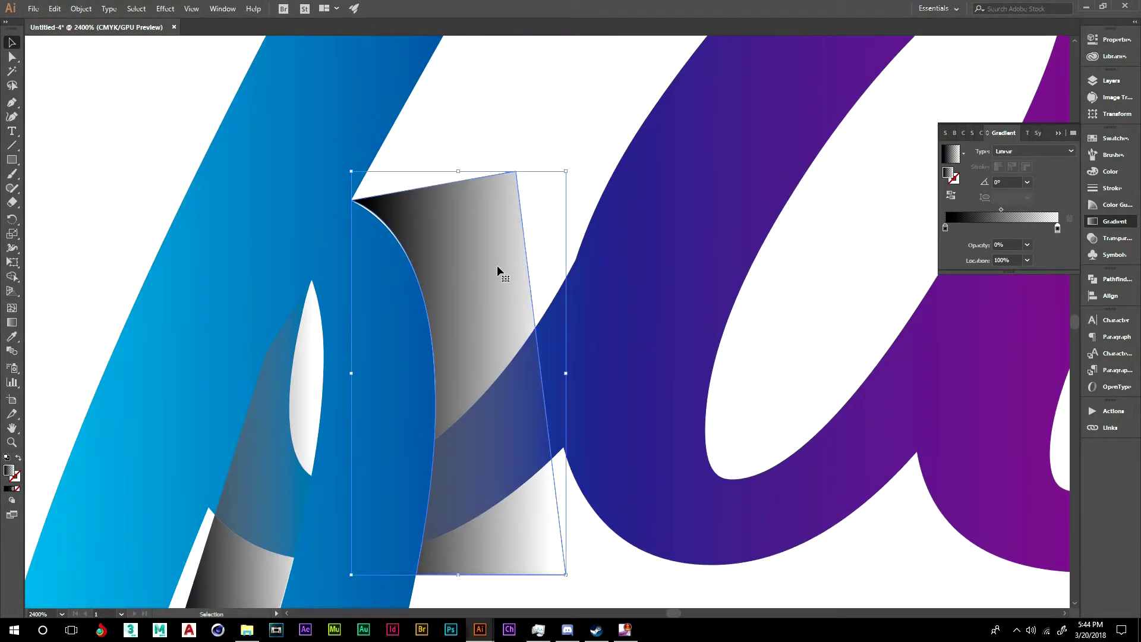
left_click(12, 58)
left_click(100, 141)
left_click(353, 208)
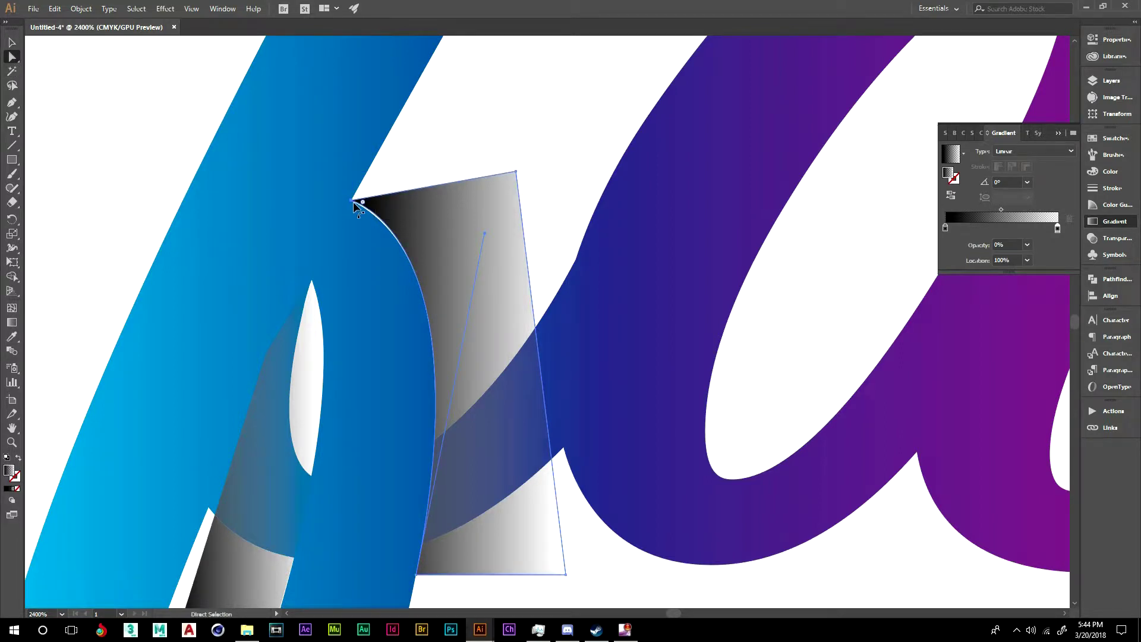
left_click(352, 201)
key("Left")
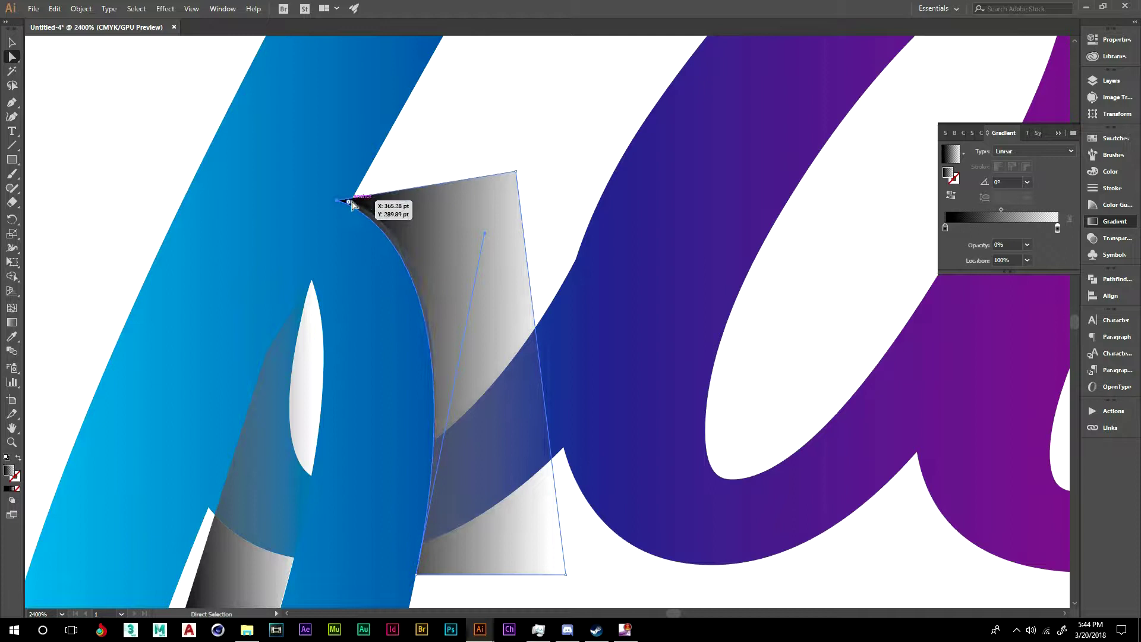
left_click_drag(338, 201, 352, 204)
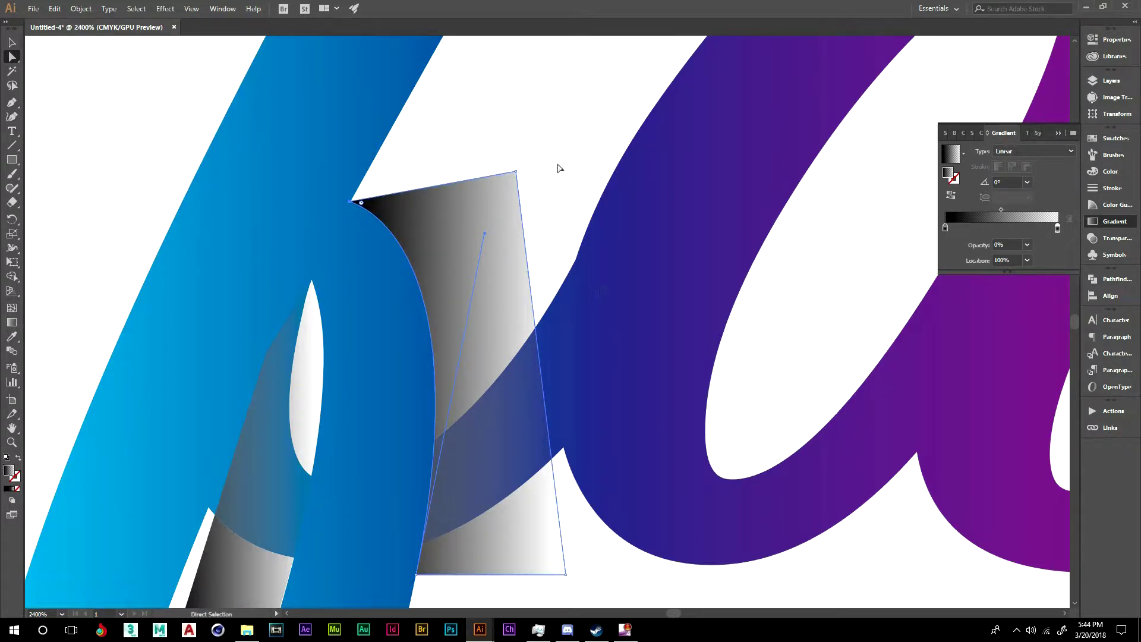
Fine-tune that shape's upper corner anchor so its curved side sits tight against the "f" loop.
left_click(125, 112)
left_click_drag(350, 202, 352, 205)
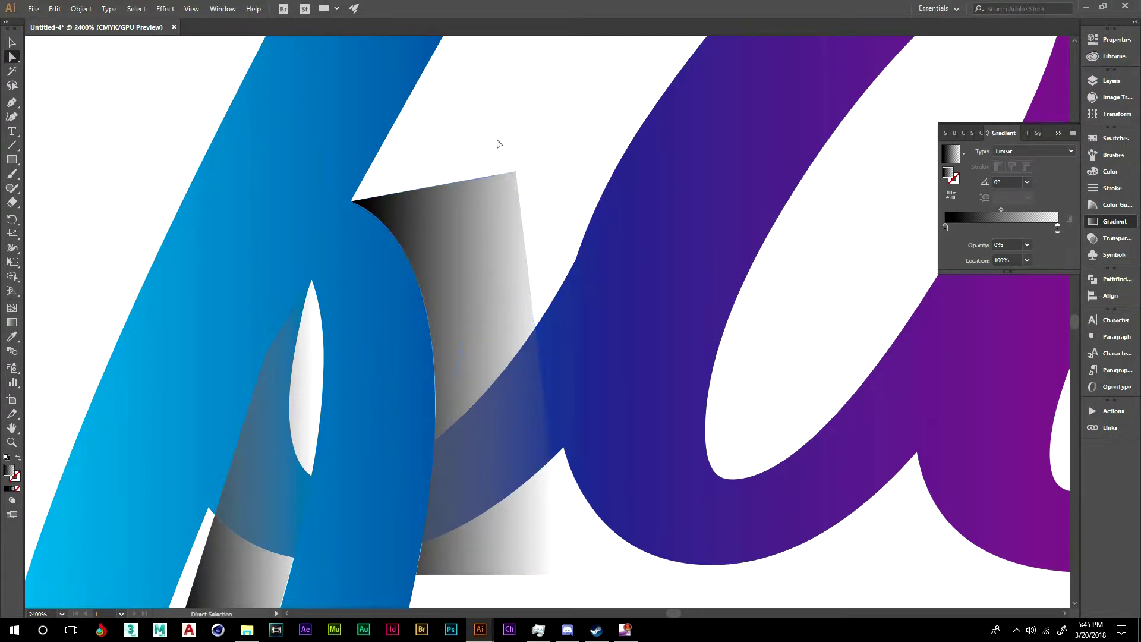
scroll(500, 260, "down", 5)
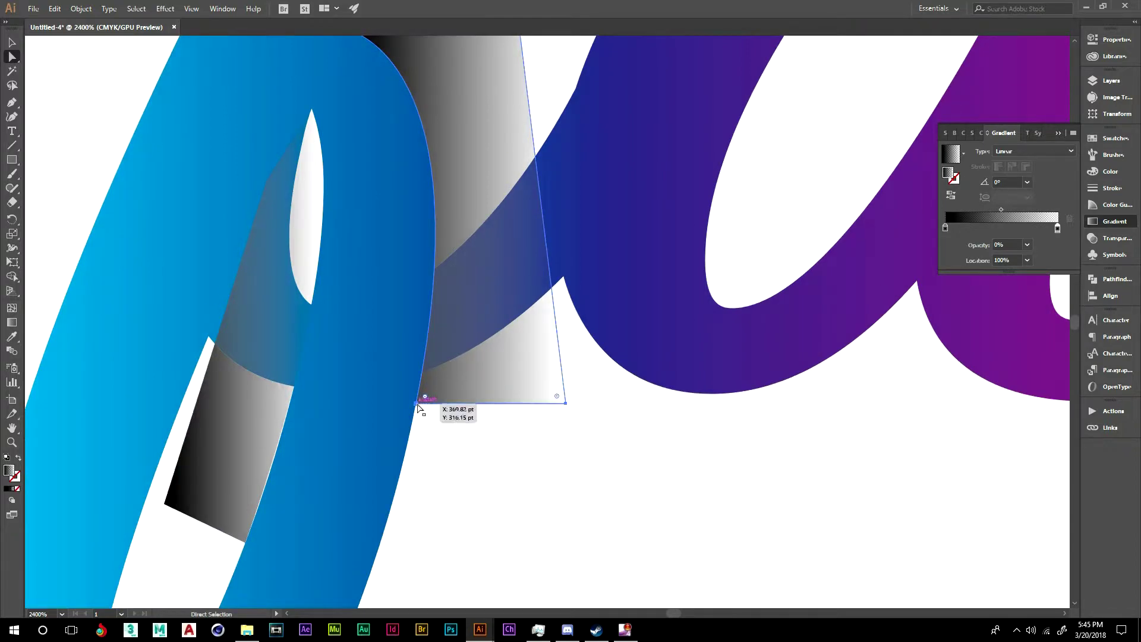
left_click(565, 494)
scroll(570, 384, "down", 1)
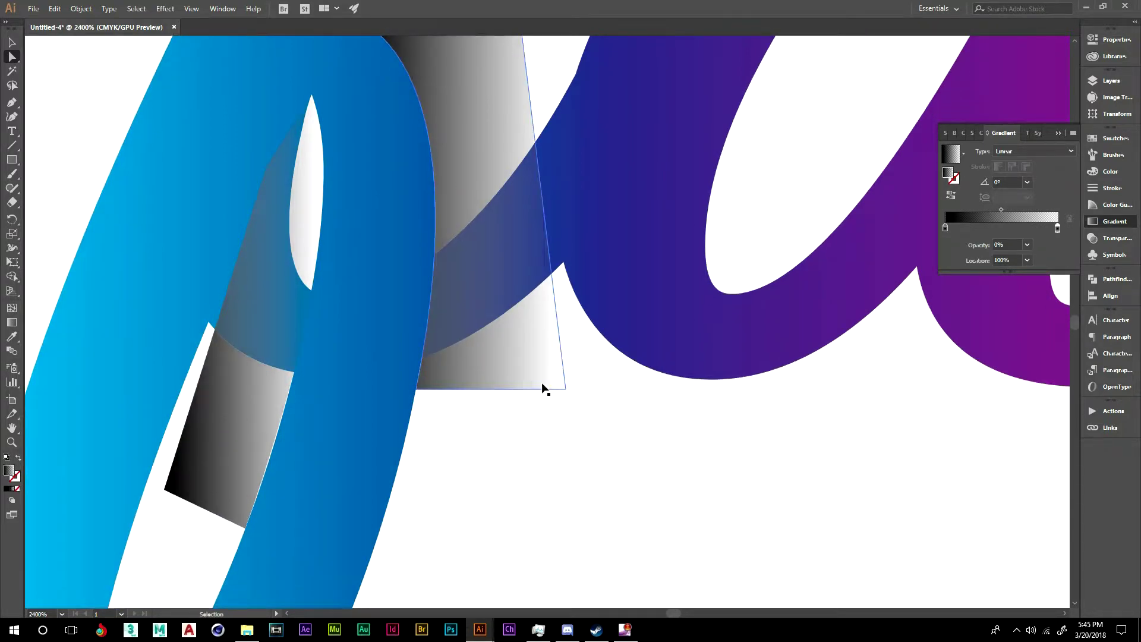
left_click_drag(475, 171, 508, 391)
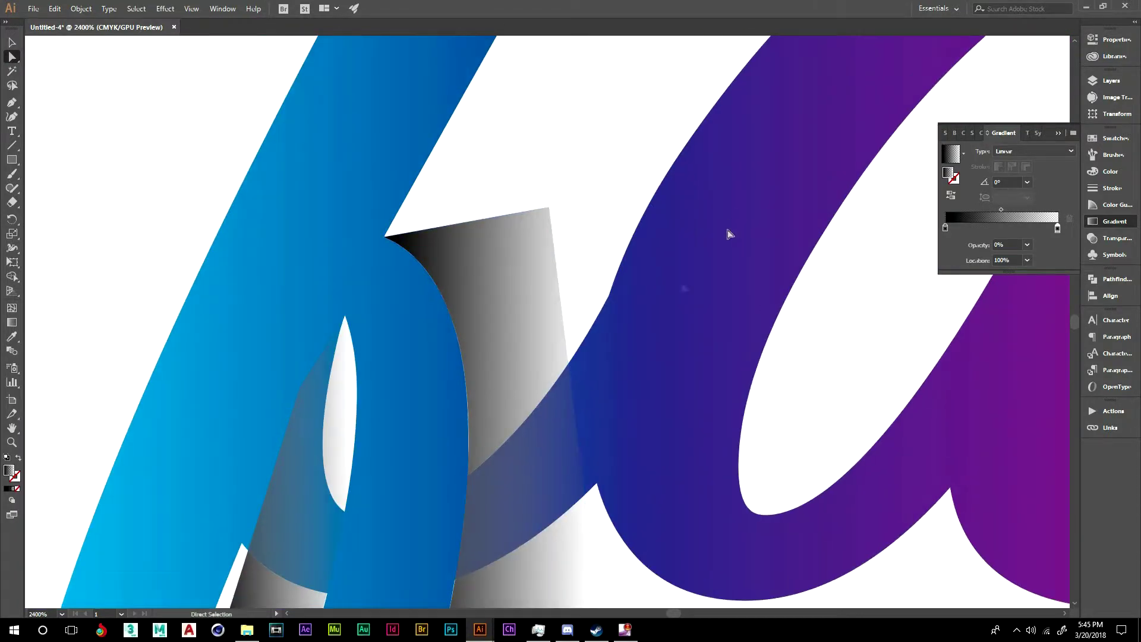
scroll(520, 429, "down", 2)
left_click(486, 318)
left_click(456, 519)
left_click_drag(517, 187, 514, 195)
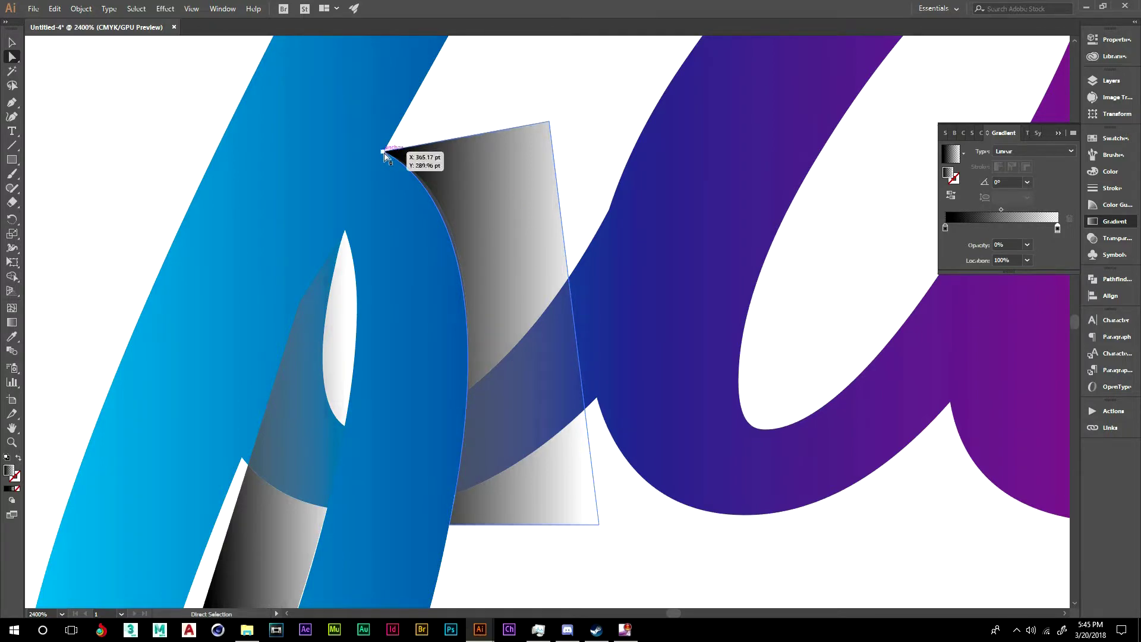
Refine both ends of the shape's curved side to follow the outer edge of the "f" loop.
scroll(414, 167, "down", 3)
mouse_move(517, 115)
left_mouse_down()
mouse_move(507, 140)
mouse_move(520, 117)
left_mouse_up()
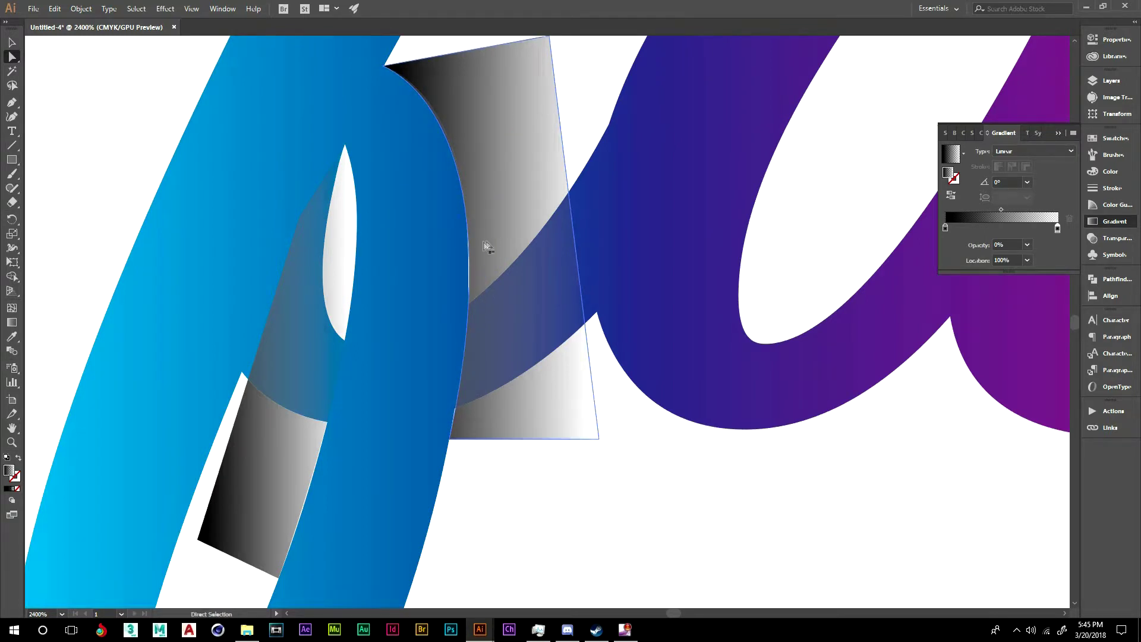
left_click(451, 438)
left_click(578, 70)
key("space")
left_click_drag(613, 77, 659, 247)
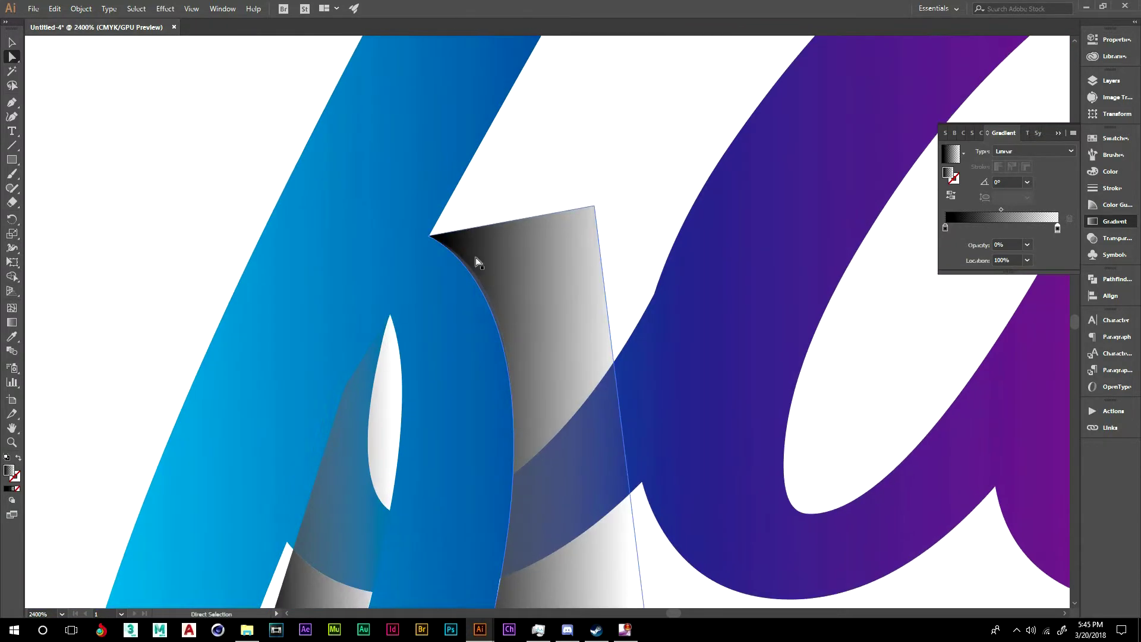
left_click_drag(430, 236, 430, 235)
Adjust the lower anchor of the gradient shape inside the "f" loop to fit the loop's inner edge, and deselect it.
scroll(580, 212, "down", 3)
left_click_drag(567, 190, 617, 13)
left_click(669, 68)
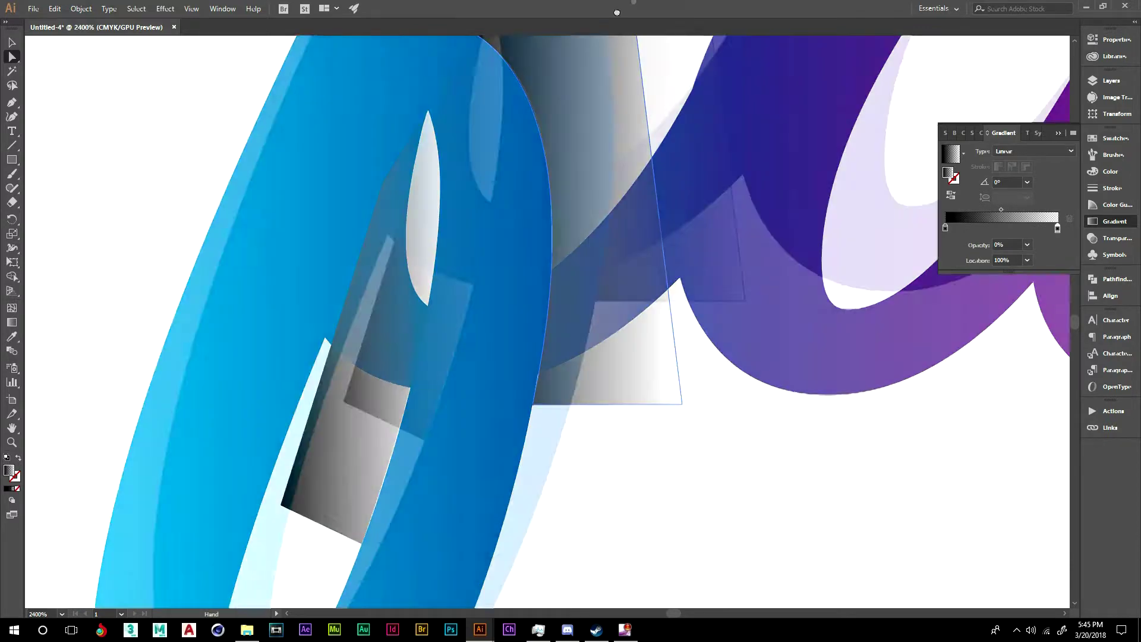
left_click(505, 189)
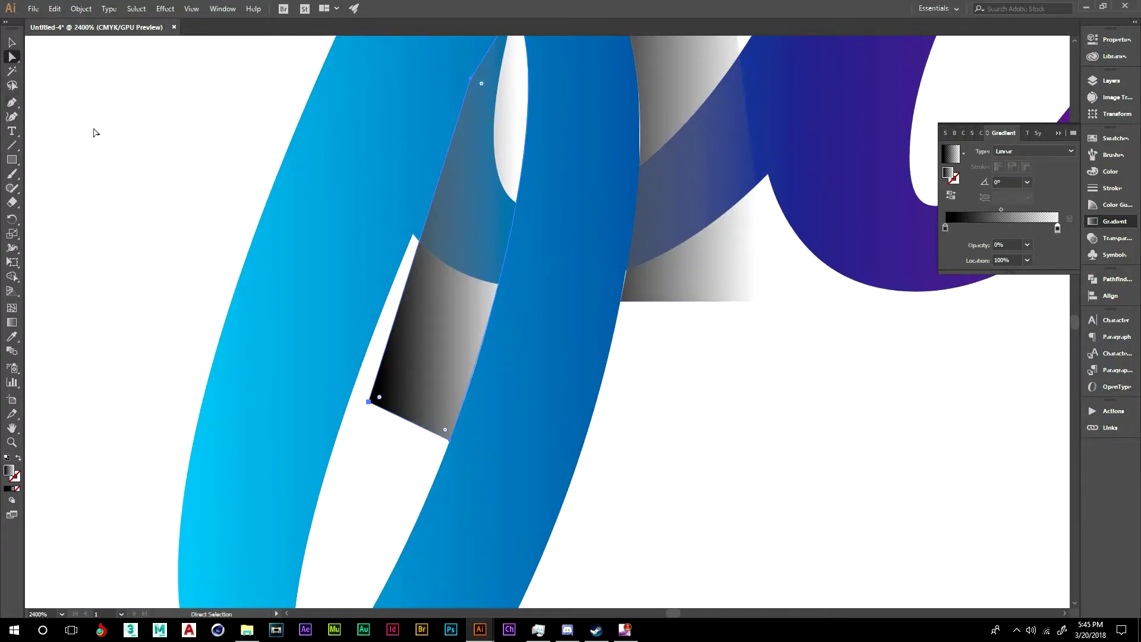
left_click_drag(451, 441, 575, 94)
left_click(564, 263)
Narrow the gradient shape between "f" and "a" by nudging its two outer anchors toward the "f".
key("space")
left_click_drag(684, 290, 355, 344)
key("ctrl+minus")
key("ctrl+minus")
key("ctrl+minus")
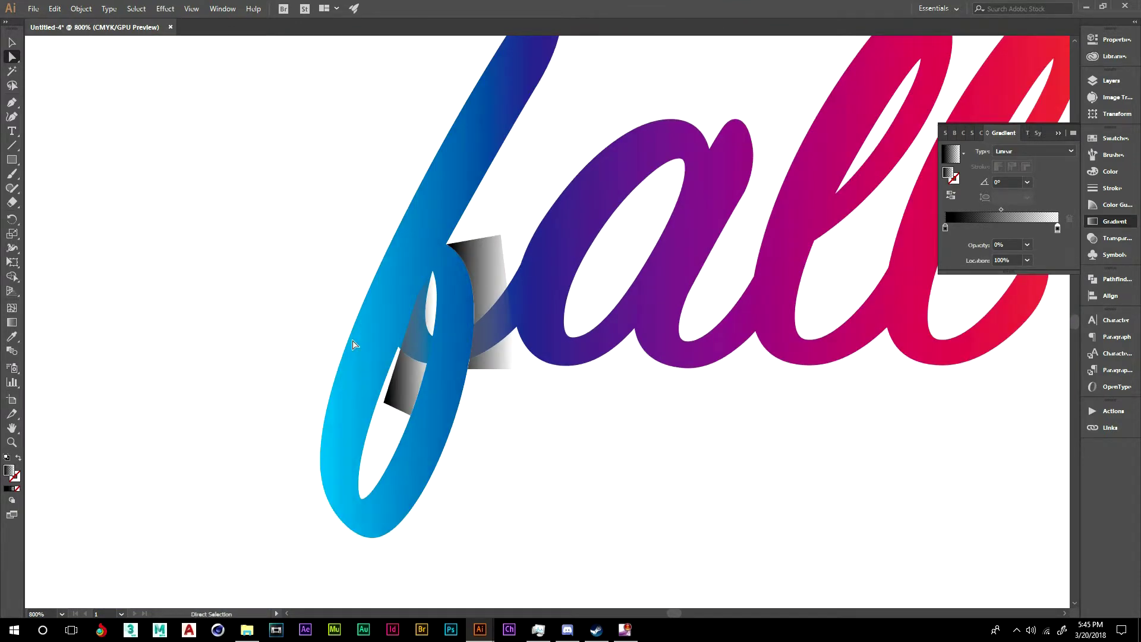
key("space")
left_click_drag(537, 198, 395, 212)
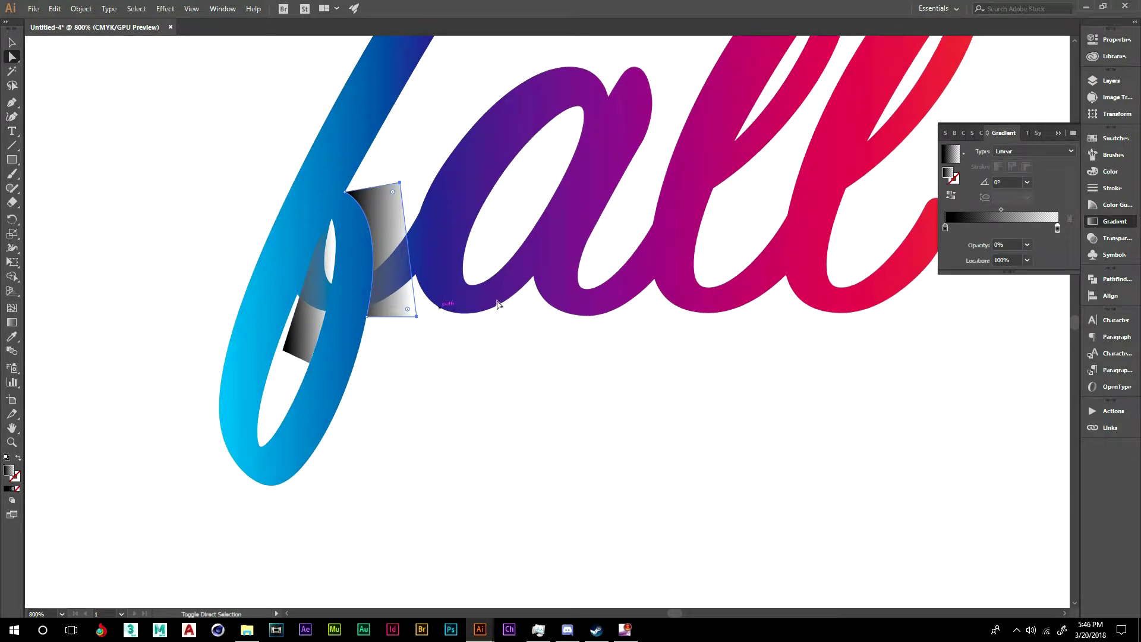
key("Left")
key("Left")
key("Left")
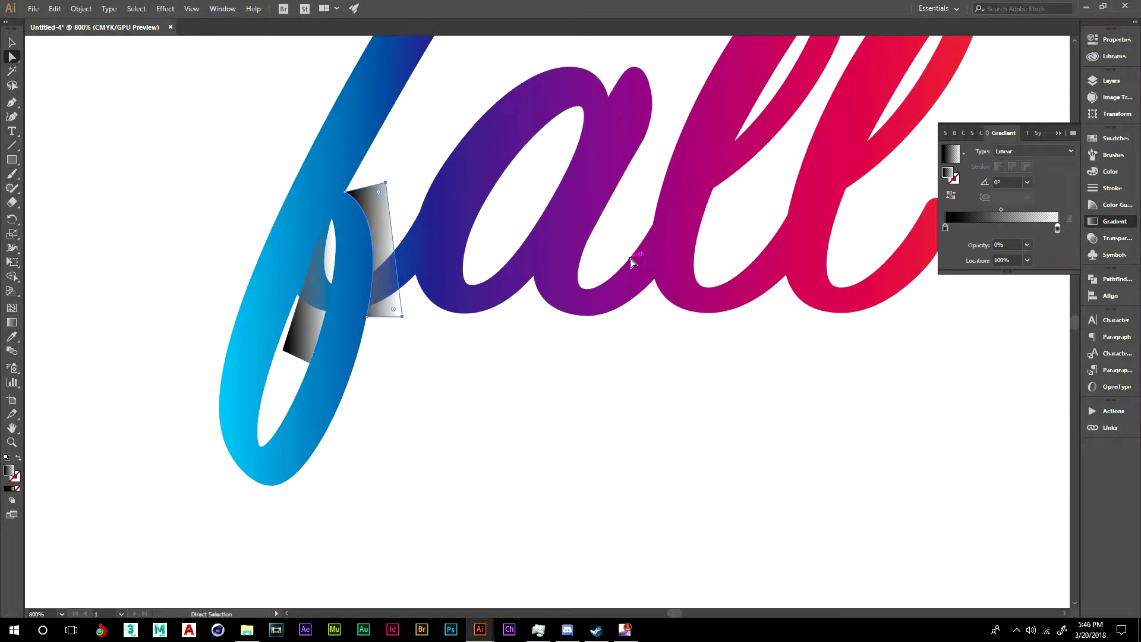
Nudge the outer edge of the gradient shape between "f" and "a" slightly closer to the "f" and deselect it.
key("Left")
key("v")
left_click(85, 87)
Trace the outer edge of the "a" with the Pen tool, curving from above the incoming "f" stroke to just below it.
key("ctrl+equal")
key("ctrl+equal")
key("ctrl+equal")
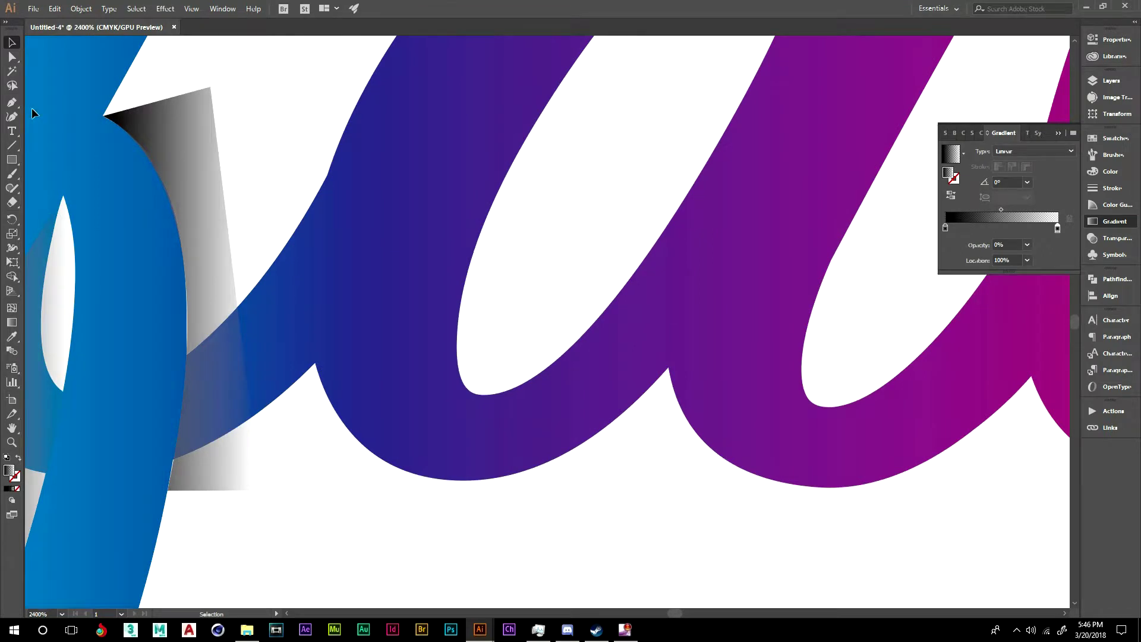
left_click(361, 95)
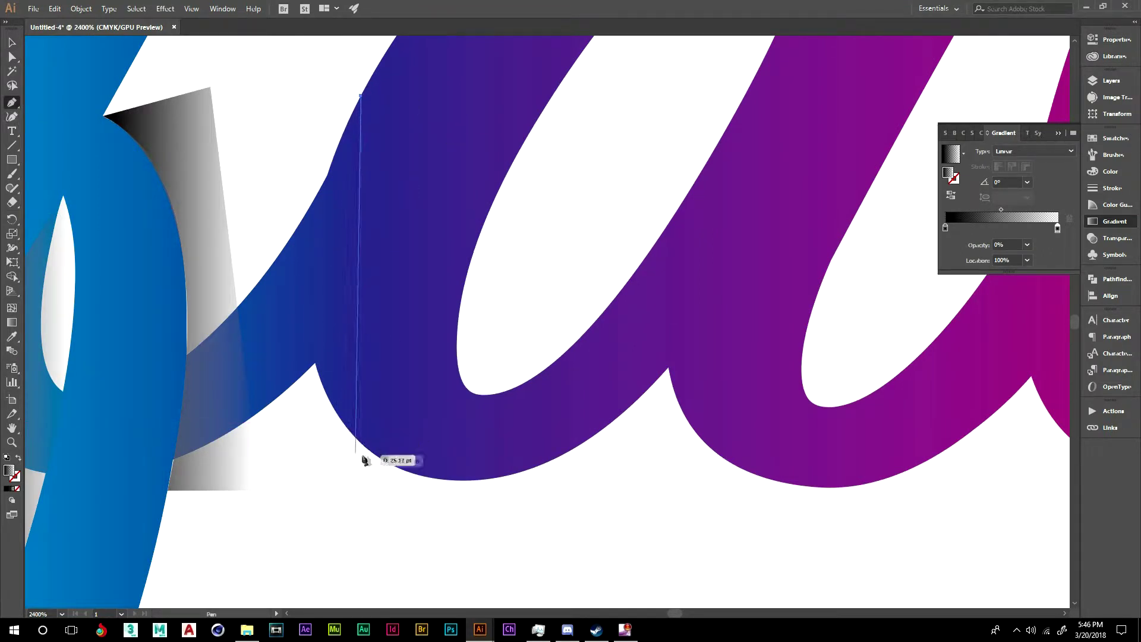
mouse_move(373, 455)
left_mouse_down()
mouse_move(521, 587)
mouse_move(519, 562)
mouse_move(531, 594)
mouse_move(511, 561)
left_mouse_up()
key("ctrl+z")
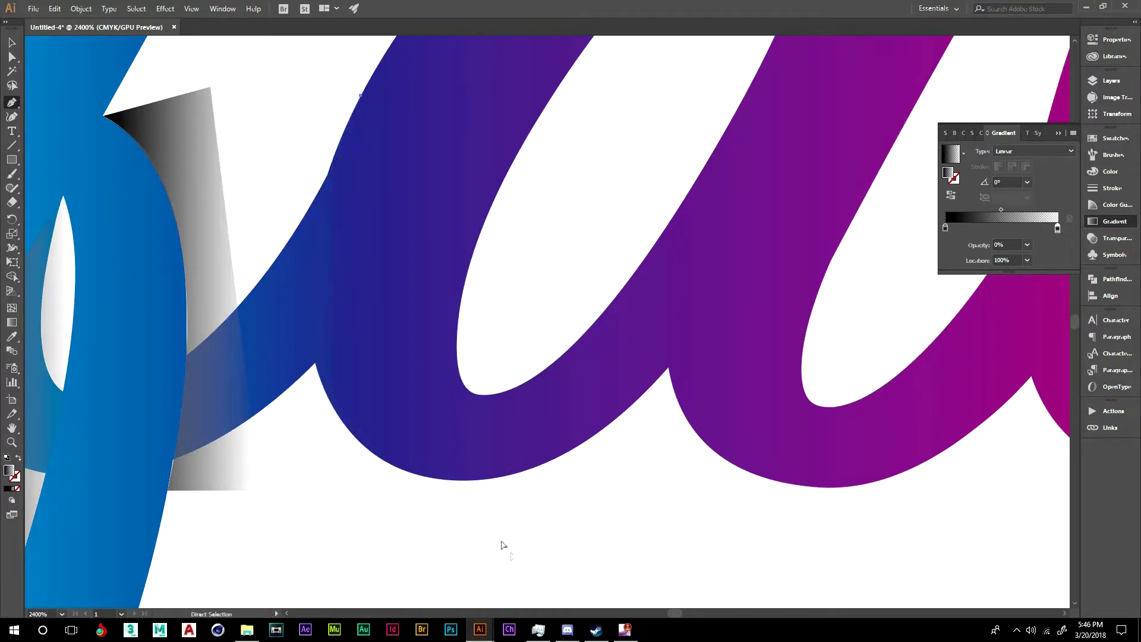
left_click_drag(323, 390, 377, 512)
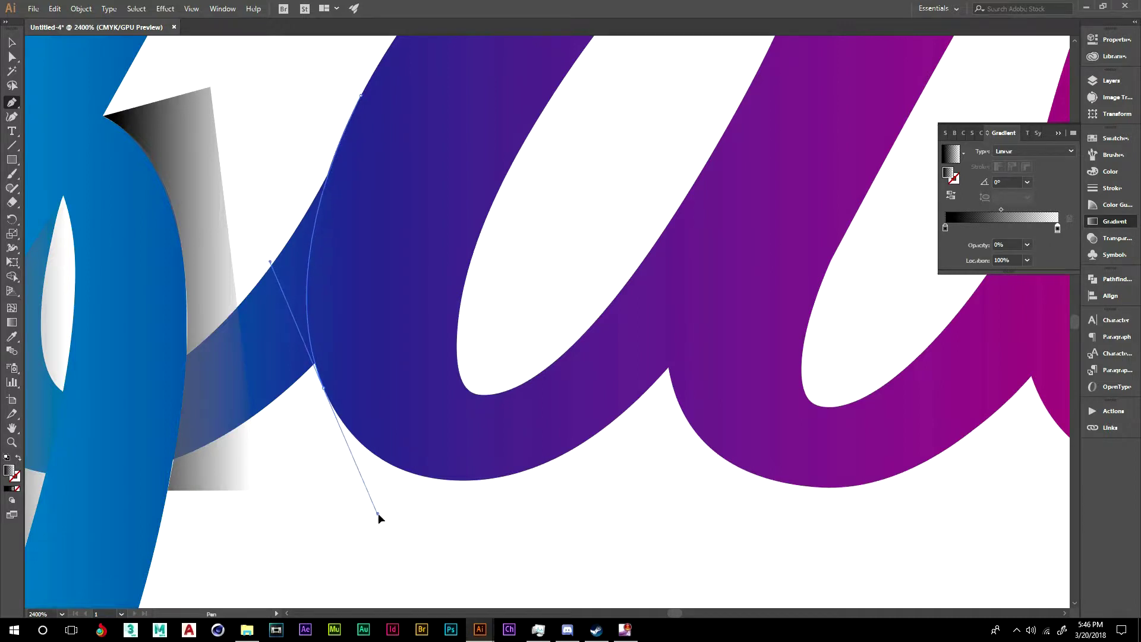
left_click_drag(379, 512, 379, 512)
left_click(324, 388)
Close the path with two straight-sided corners across the stroke leading into the "a", and deselect the gradient shape.
left_click_drag(277, 414, 240, 86)
left_click(237, 84)
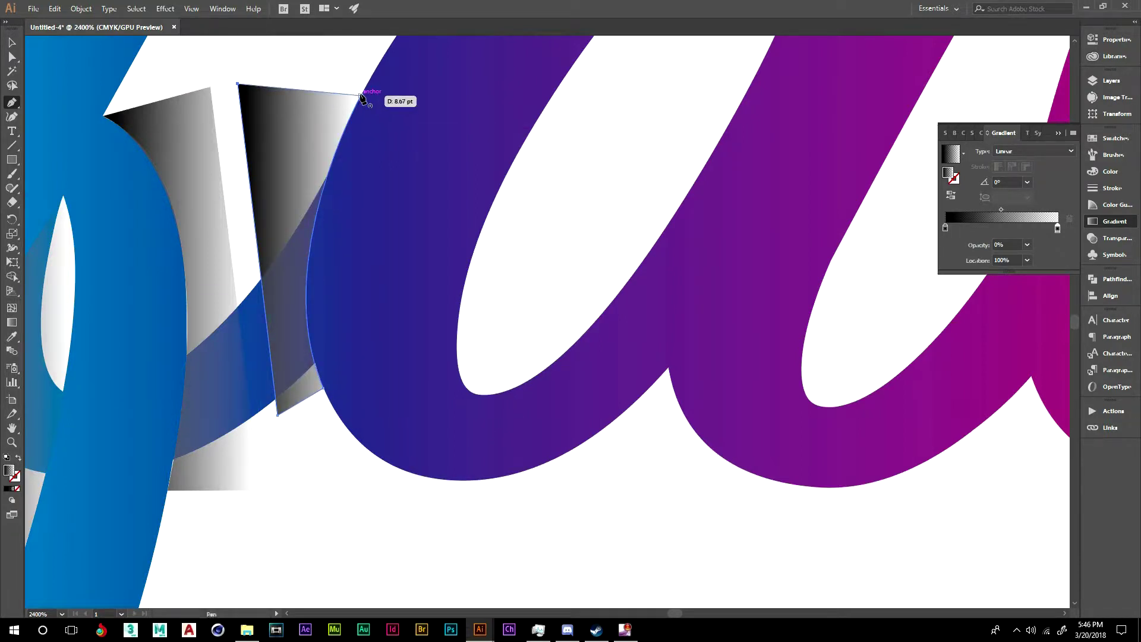
left_click(361, 94)
key("v")
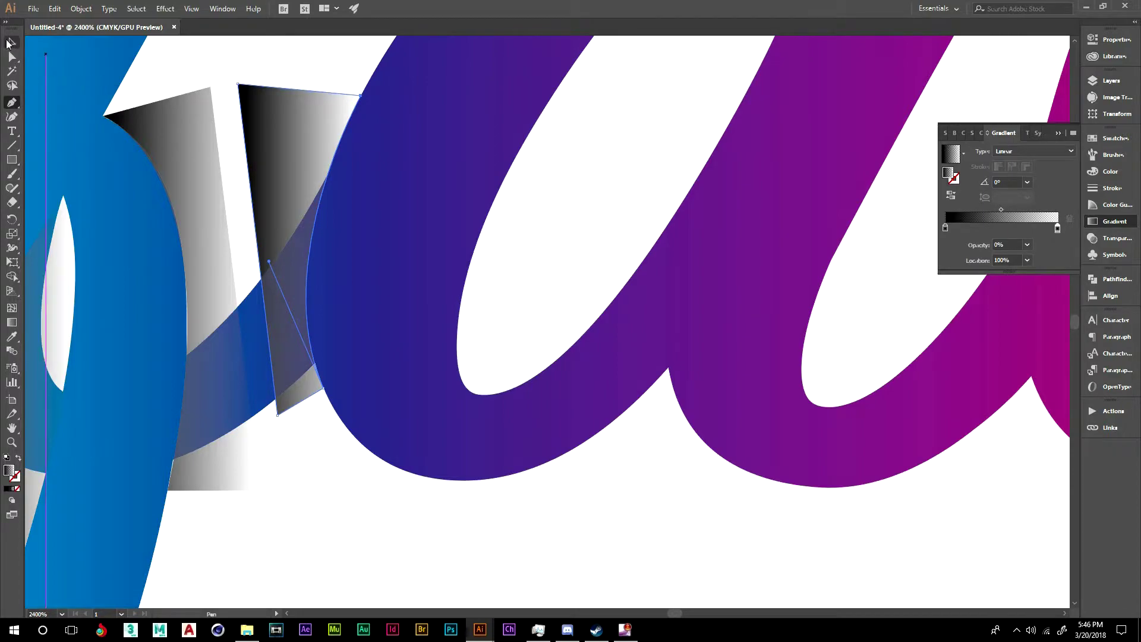
left_click(291, 59)
Trace the lower outer curve of the first "l" with the Pen tool, from above its junction with the "a" stroke to below it.
key("space")
mouse_move(352, 54)
left_mouse_down()
mouse_move(338, 79)
mouse_move(56, 333)
mouse_move(2, 119)
mouse_move(29, 10)
mouse_move(41, 75)
mouse_move(204, 177)
mouse_move(182, 354)
mouse_move(55, 166)
mouse_move(194, 23)
mouse_move(131, 65)
left_mouse_up()
left_click_drag(782, 193, 338, 384)
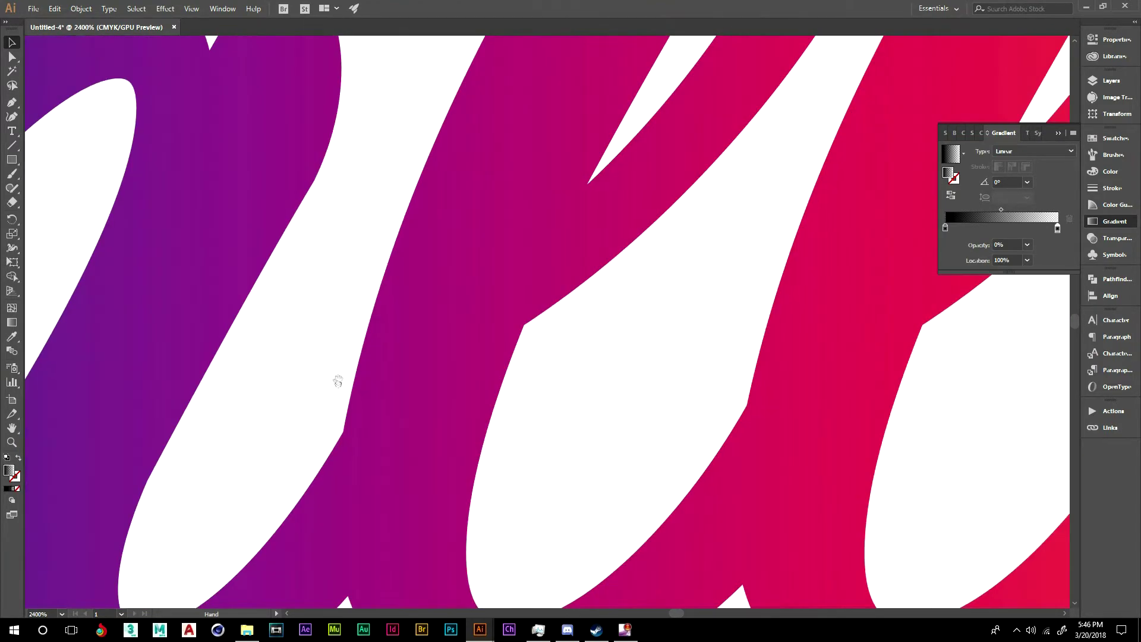
key("shift+m")
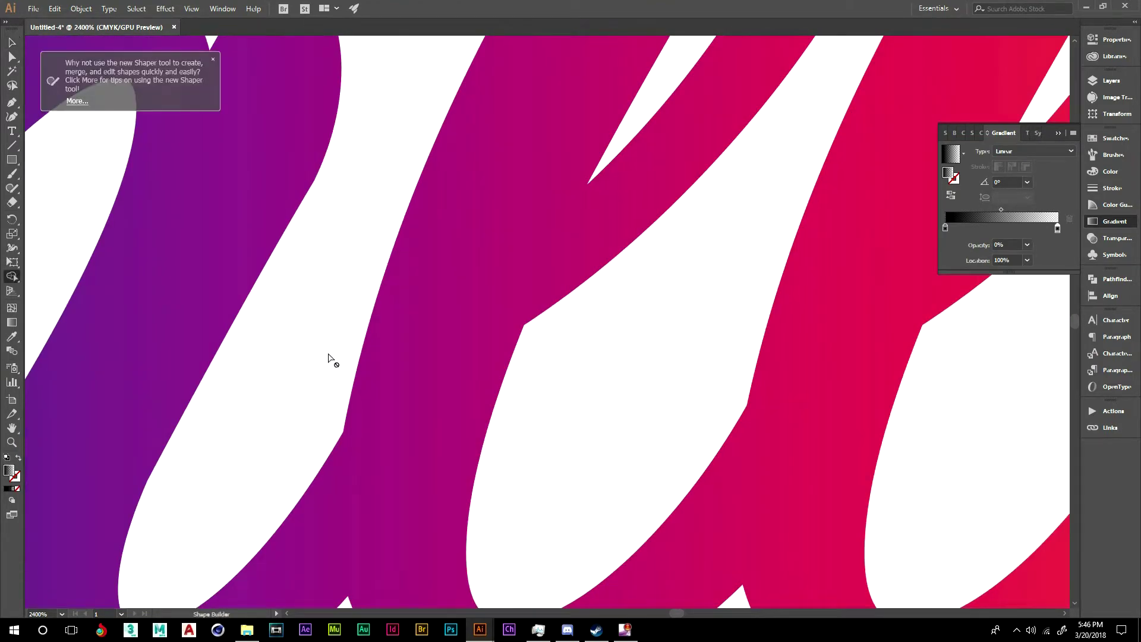
key("shift+k")
left_click(12, 103)
left_click_drag(312, 300, 343, 117)
left_click(386, 169)
left_click_drag(449, 485, 587, 547)
left_click_drag(449, 485, 275, 500)
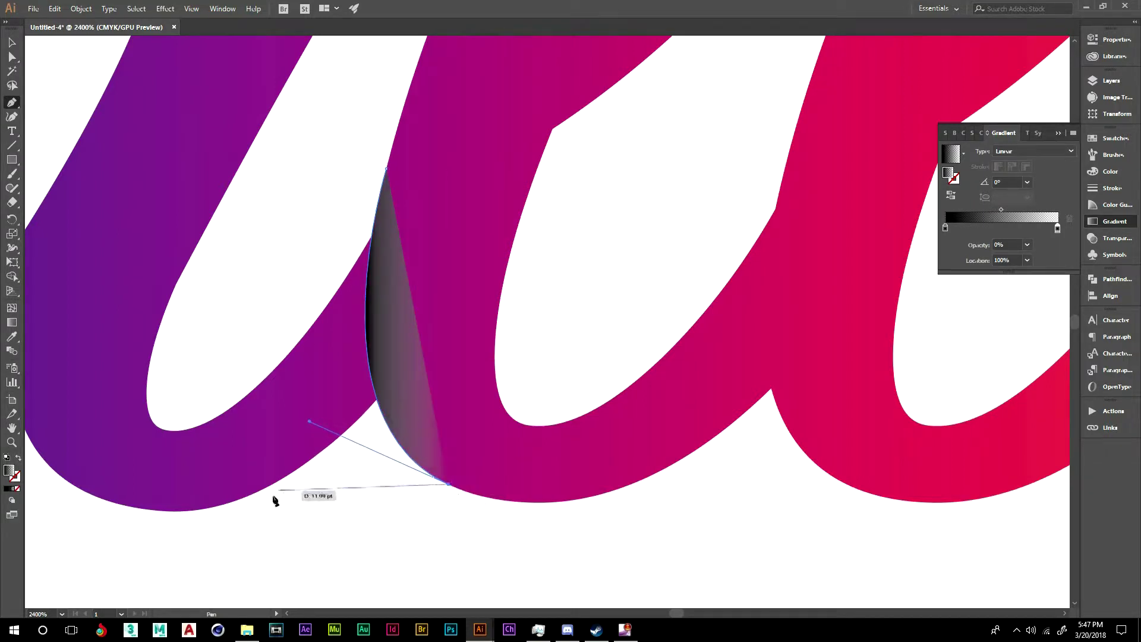
Close the path into a gradient shape covering the end of the "a" stroke beside the first "l".
left_click(302, 502)
left_click(298, 191)
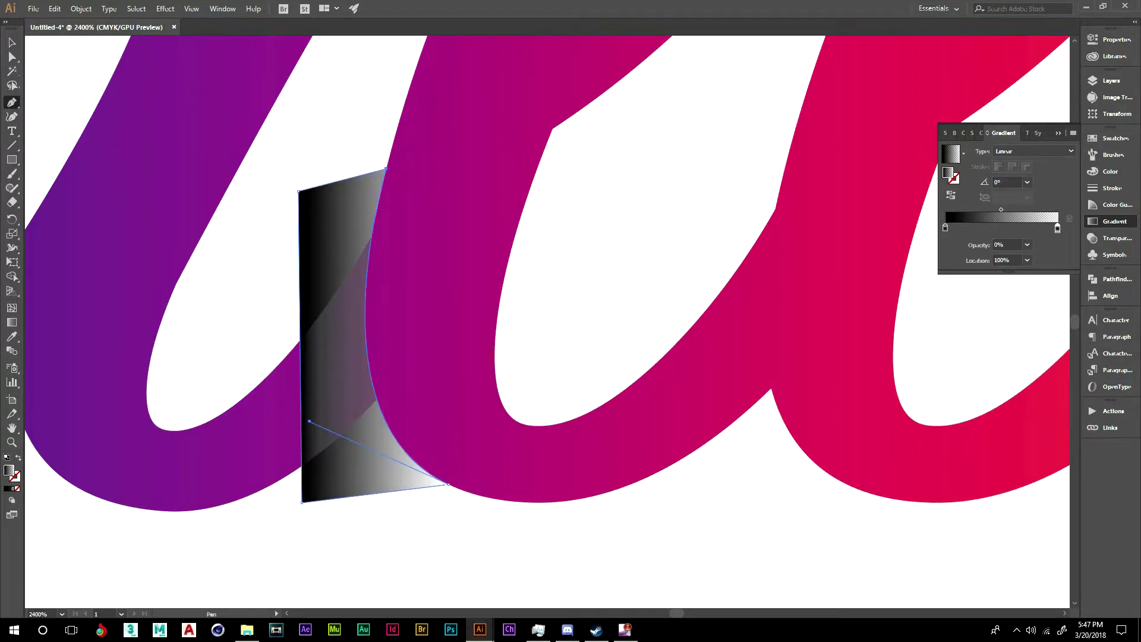
left_click(11, 42)
Trace the first "l" stem's edge with the Pen tool, from inside its loop down past the point where the loop stroke crosses.
mouse_move(556, 233)
left_mouse_down()
mouse_move(308, 254)
mouse_move(244, 408)
mouse_move(260, 377)
mouse_move(285, 463)
mouse_move(354, 538)
mouse_move(455, 527)
mouse_move(456, 491)
mouse_move(305, 578)
mouse_move(338, 518)
mouse_move(313, 522)
mouse_move(255, 586)
mouse_move(271, 575)
left_mouse_up()
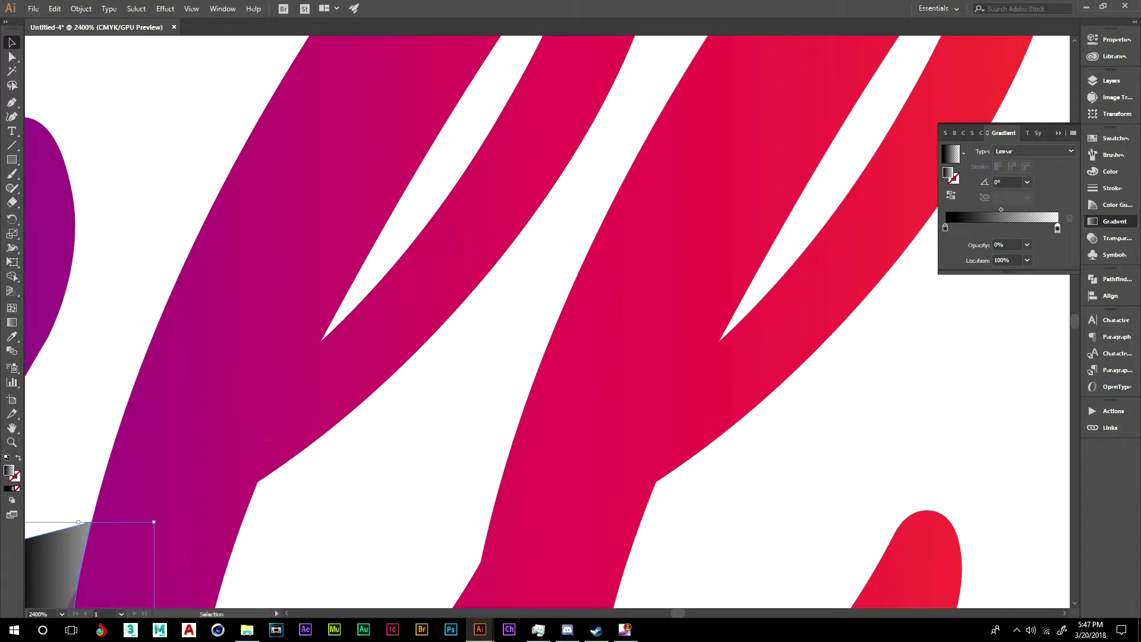
left_click(12, 102)
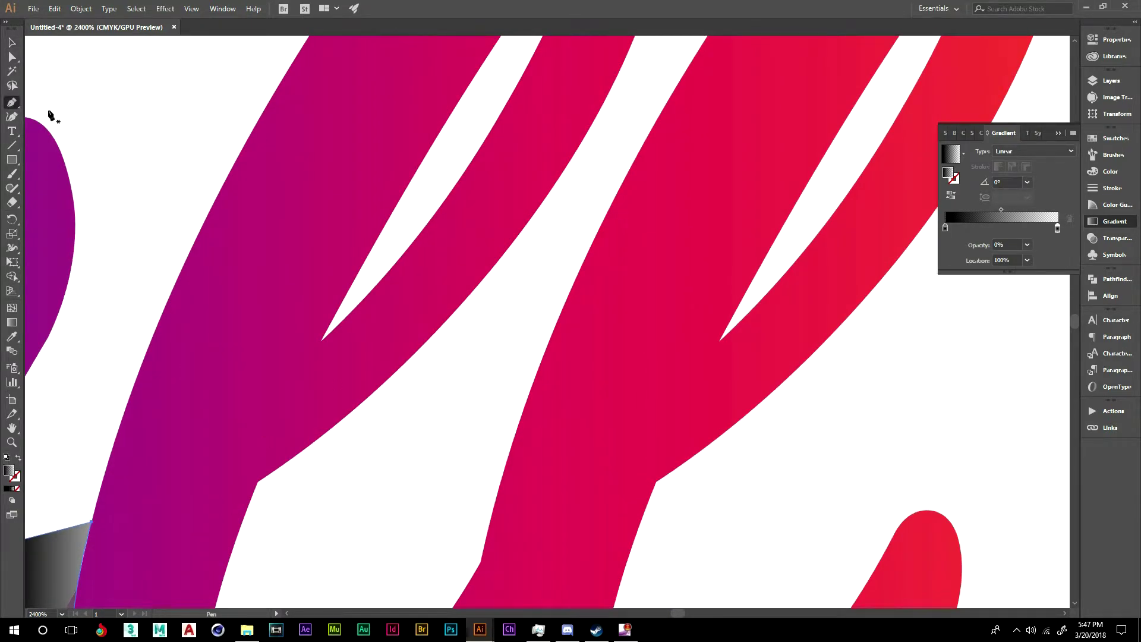
left_click(420, 165)
left_click_drag(333, 328, 386, 197)
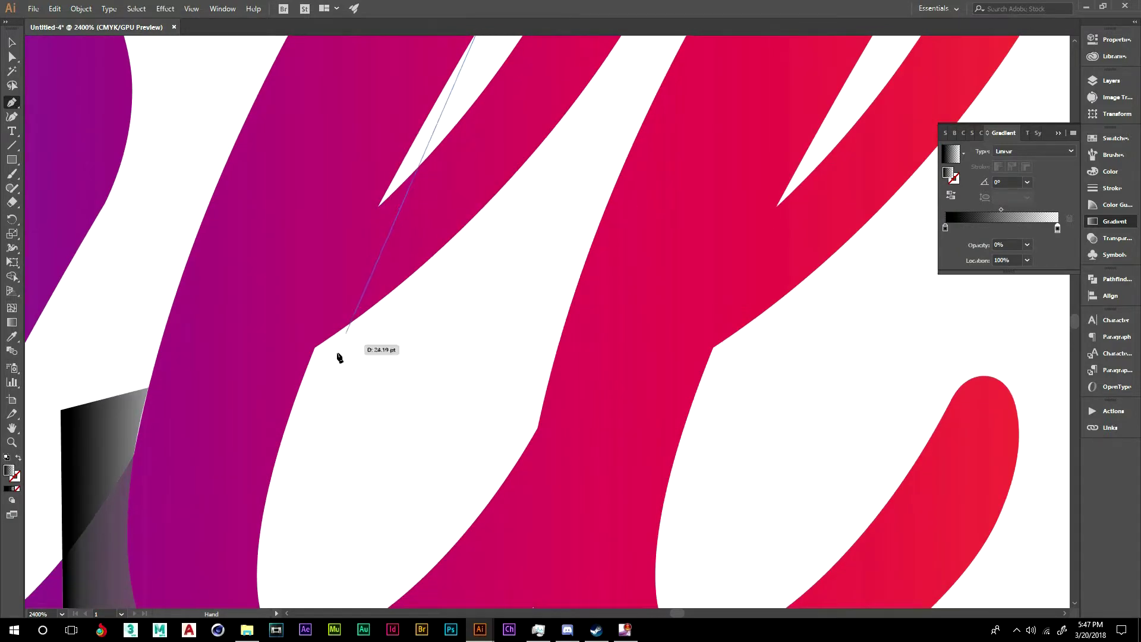
left_click_drag(303, 379, 283, 472)
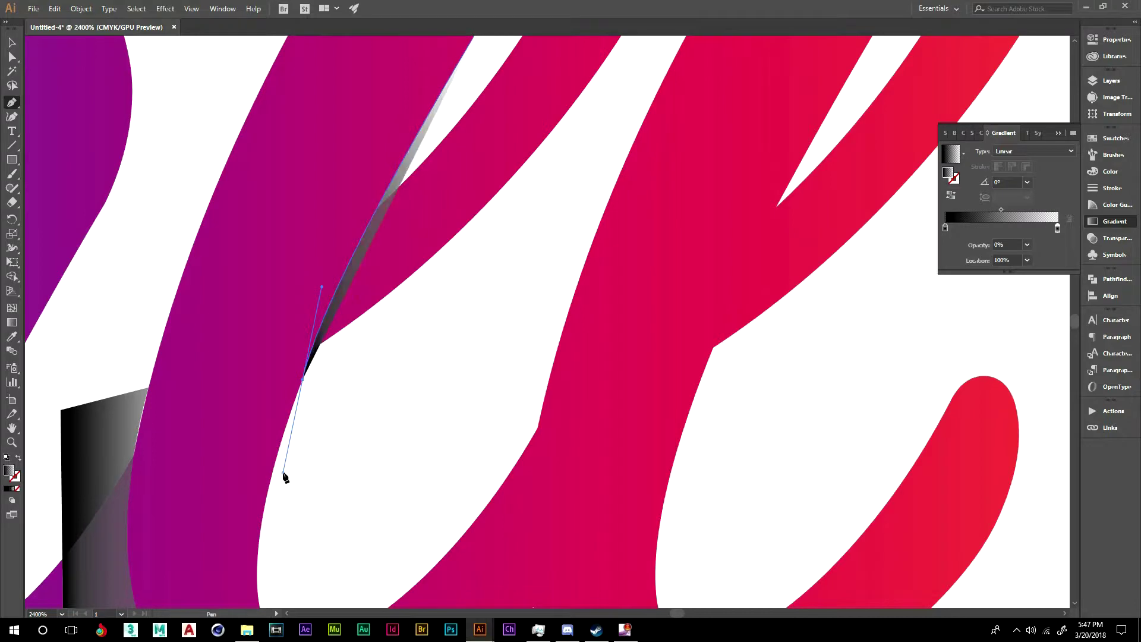
left_click(304, 380)
Close the path into a slanted four-sided gradient shape over the loop stroke of the first "l".
left_click(402, 394)
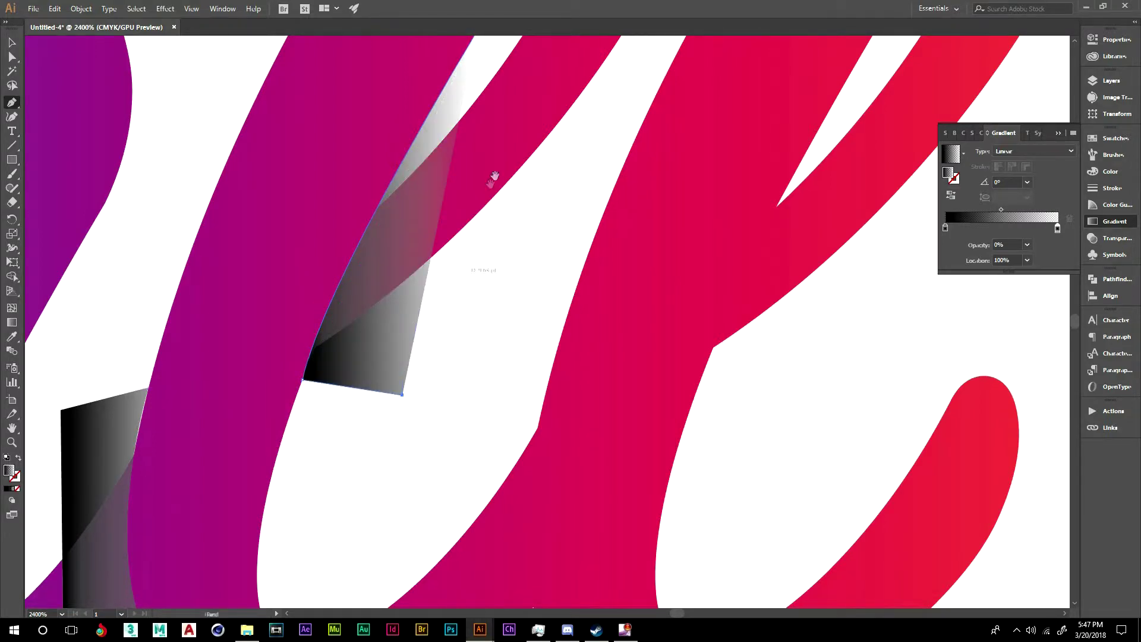
left_click_drag(490, 183, 377, 379)
left_click(416, 243)
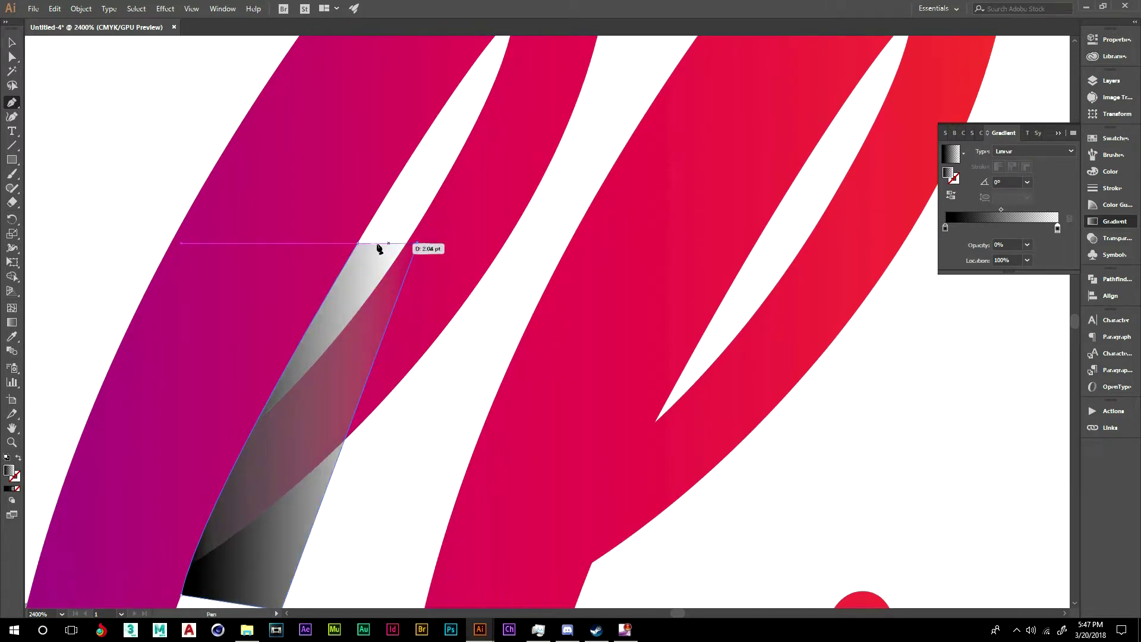
left_click(357, 244)
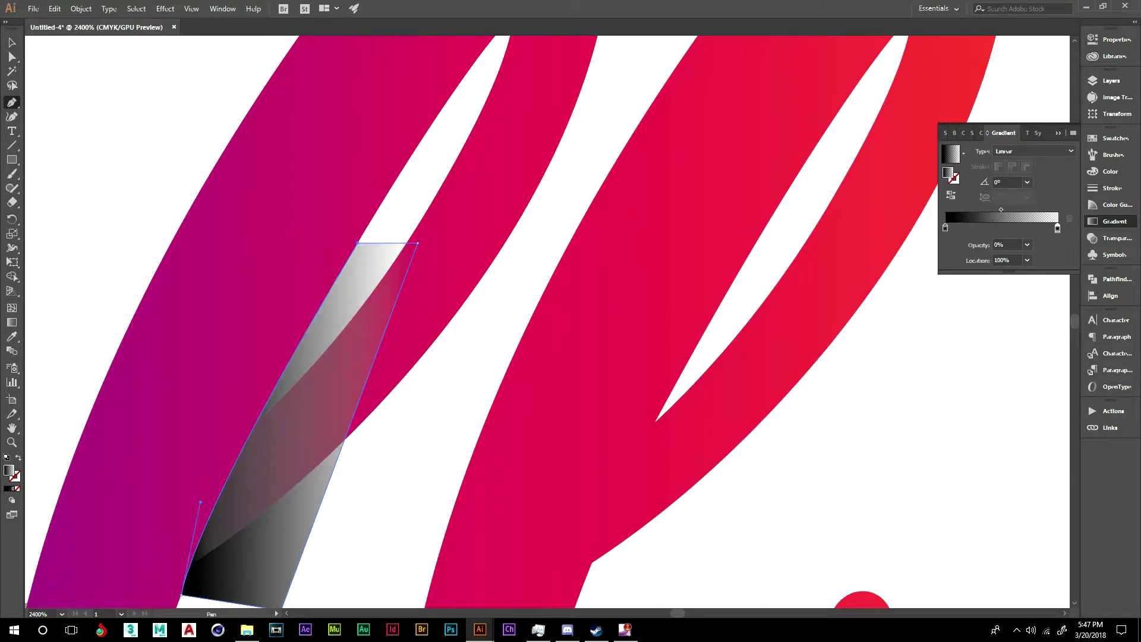
left_click(12, 42)
Trace the lower outer curve of the second "l" with a Pen segment spanning about 20.9 pt across its junction with the first "l".
left_click_drag(420, 199, 639, 183)
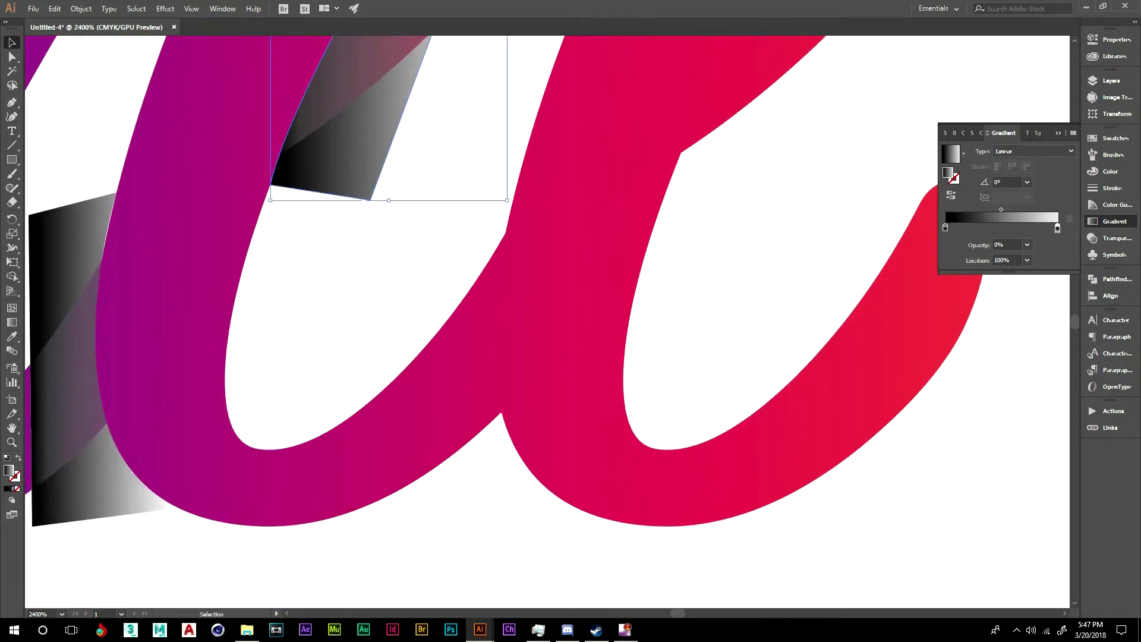
left_click(12, 106)
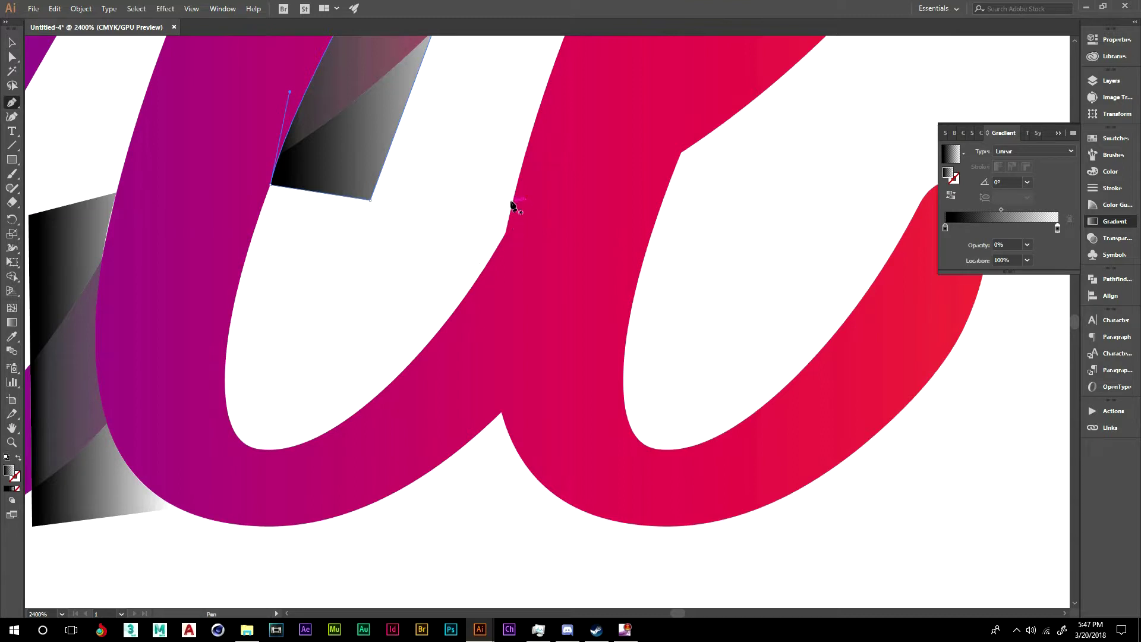
left_click(518, 181)
left_click_drag(606, 518, 782, 559)
key("ctrl+z")
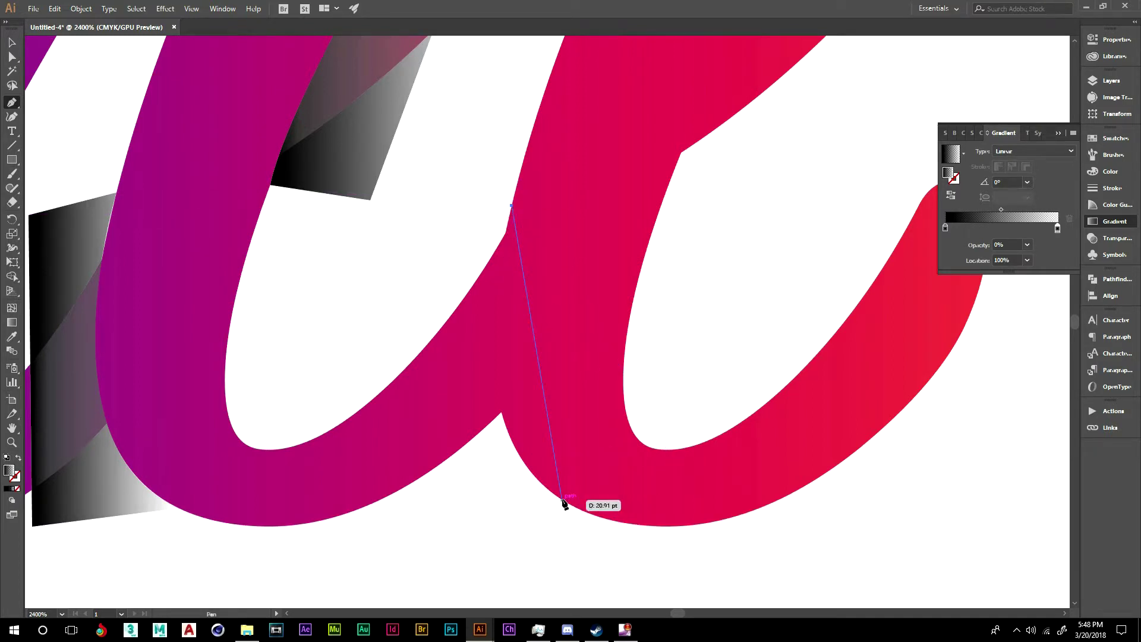
left_click_drag(650, 557, 678, 572)
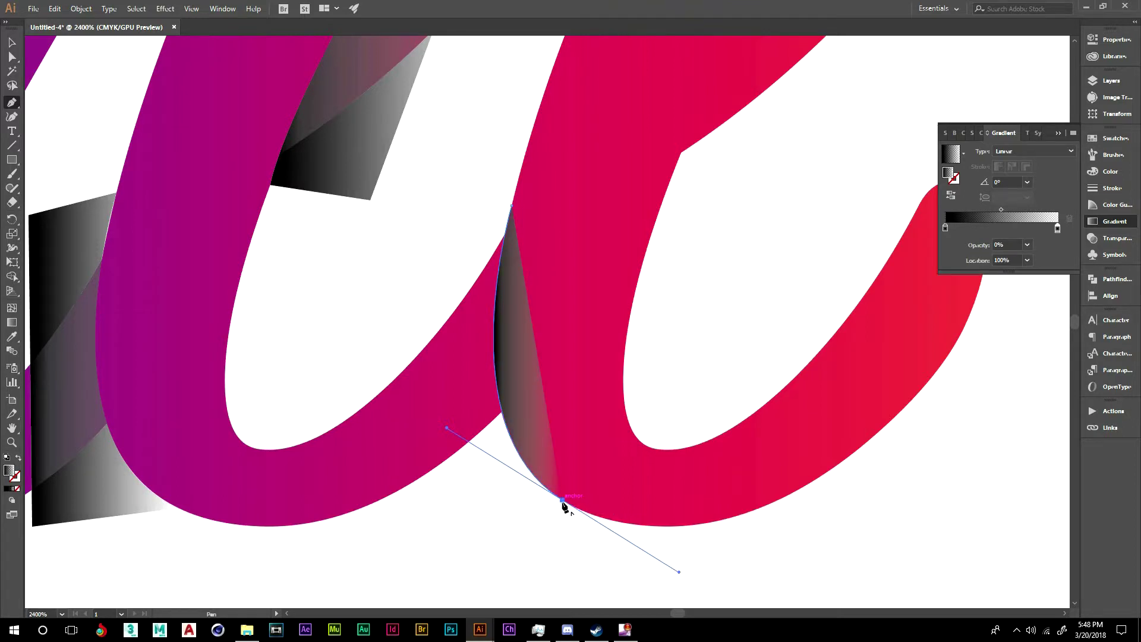
Close the path into a gradient shape covering the end of the first "l" stroke beside the second "l".
left_click(440, 509)
left_click(438, 243)
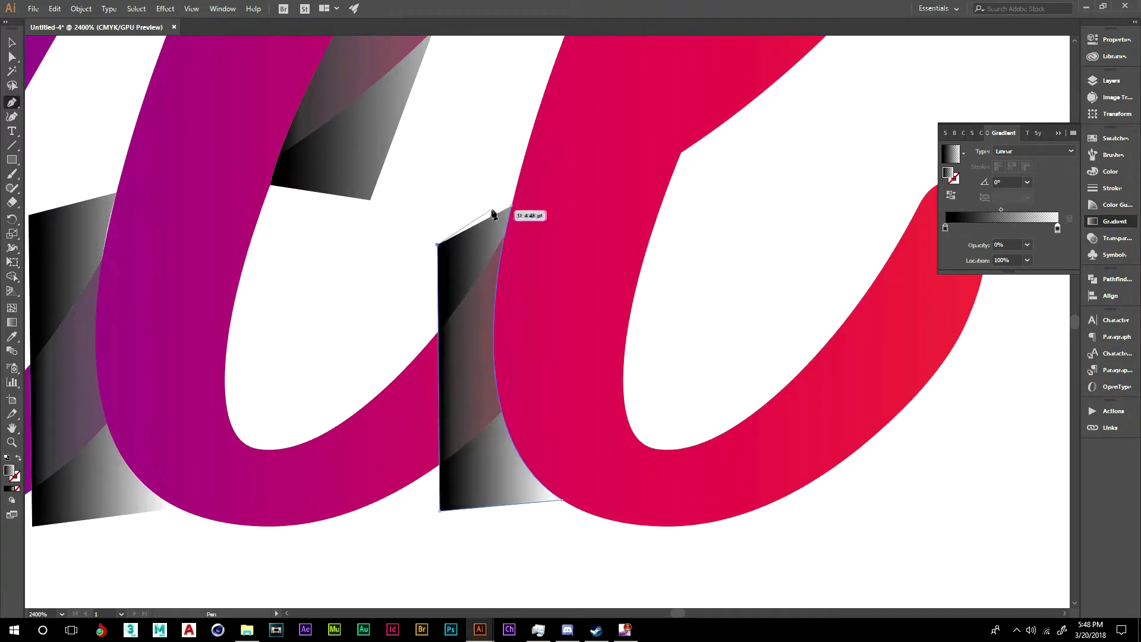
left_click(508, 207)
left_click(11, 42)
Trace the second "l" stem's edge with a Pen segment spanning about 20.7 pt, from inside the loop to below the crossing stroke.
left_click_drag(702, 208, 271, 392)
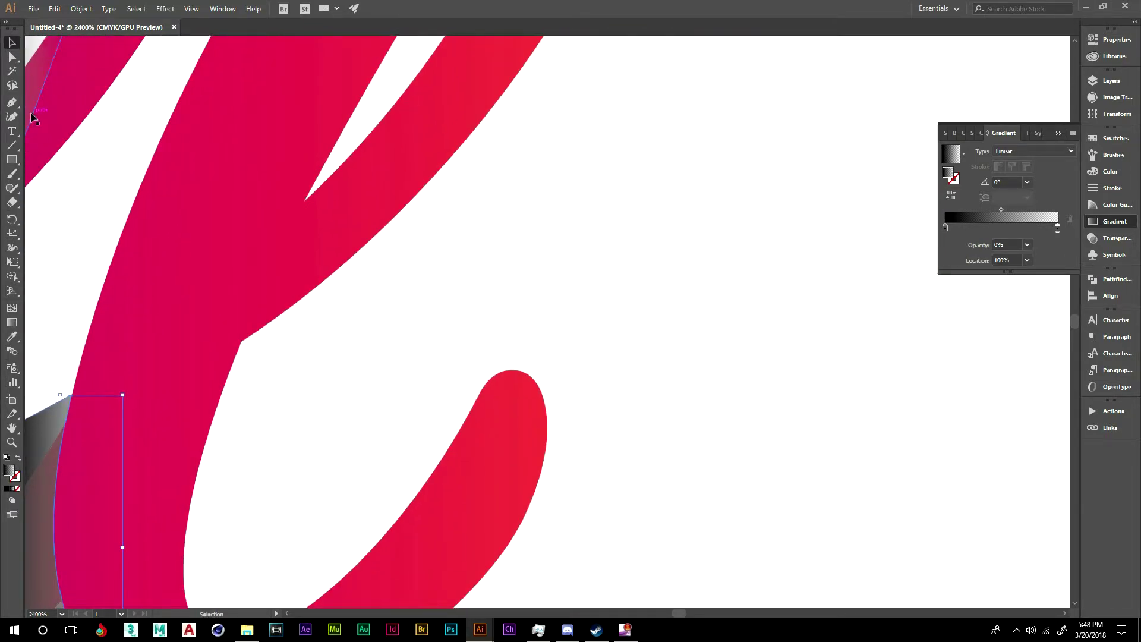
left_click(12, 106)
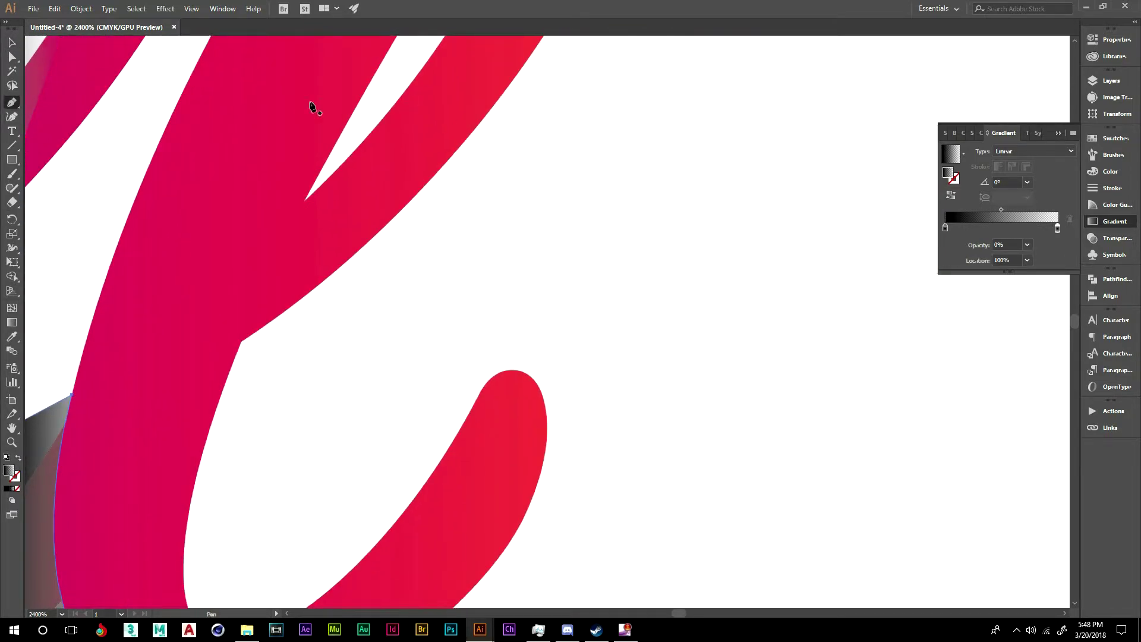
left_click(355, 111)
scroll(305, 109, "down", 2)
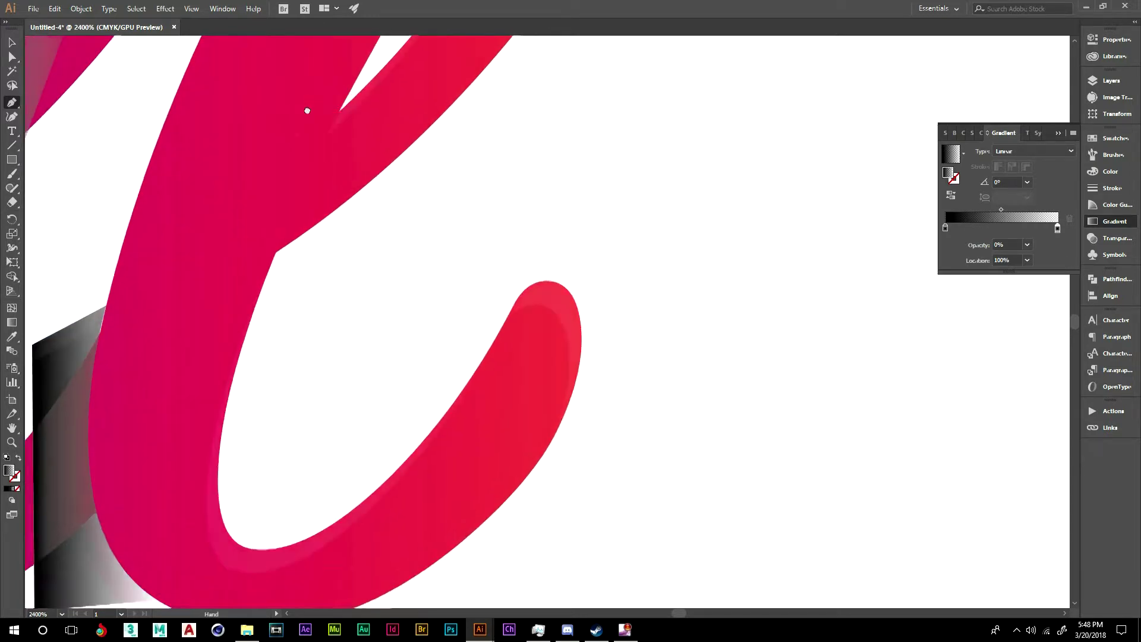
left_click_drag(231, 363, 225, 434)
key("ctrl+z")
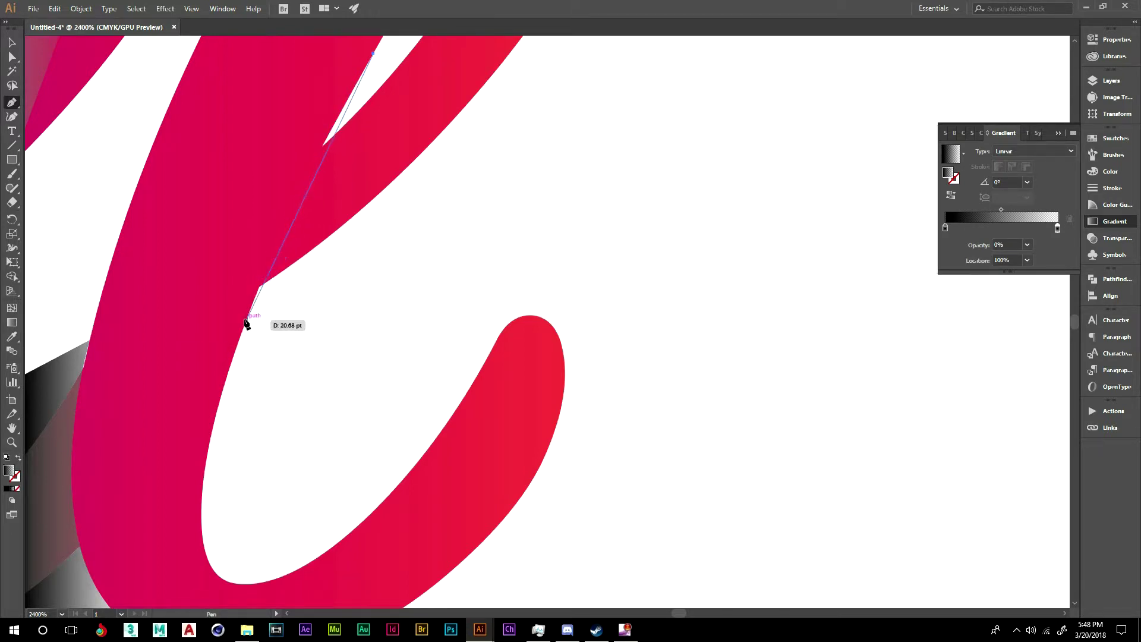
left_click_drag(245, 322, 178, 503)
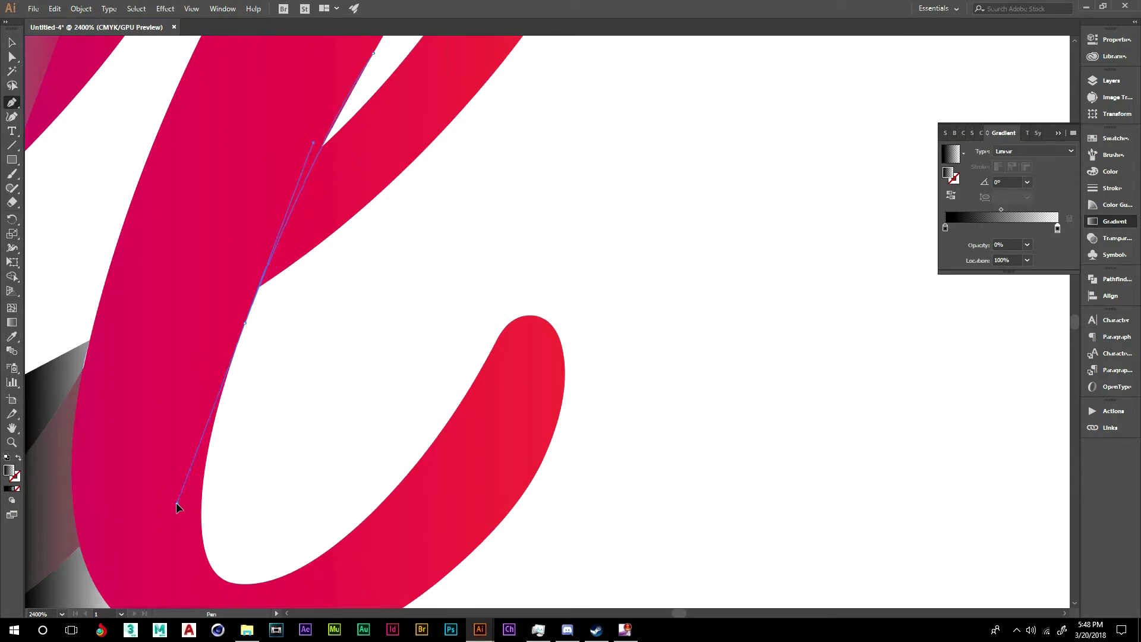
left_click(245, 322)
Close the path into a slanted four-sided gradient shape over the loop stroke of the second "l".
left_click(278, 327)
left_click_drag(430, 272, 297, 429)
key("ctrl+z")
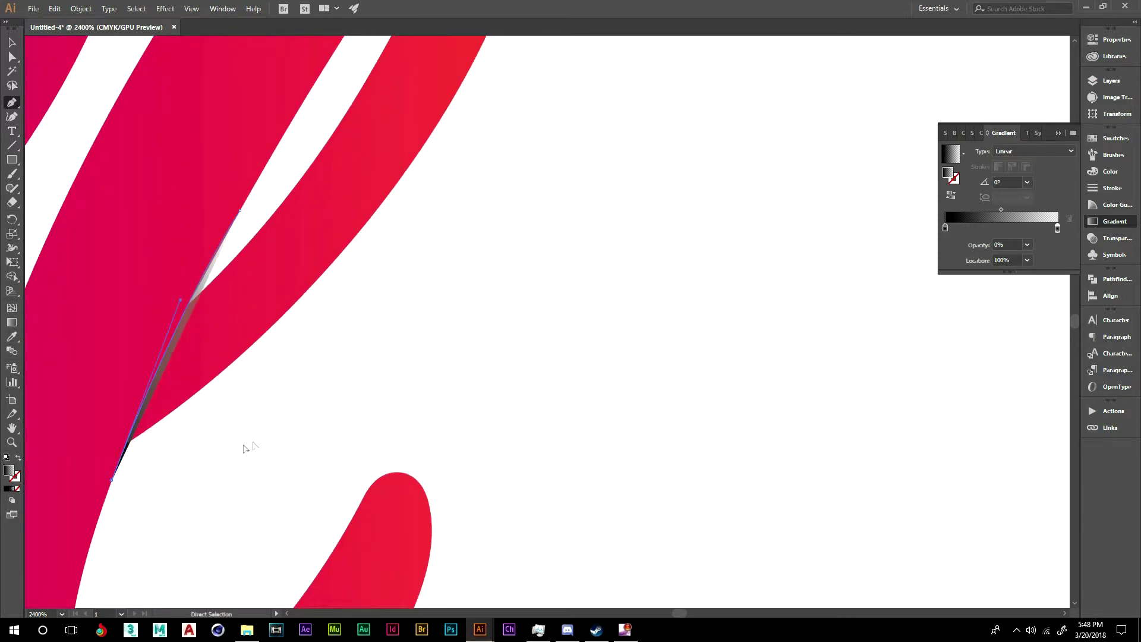
left_click(245, 482)
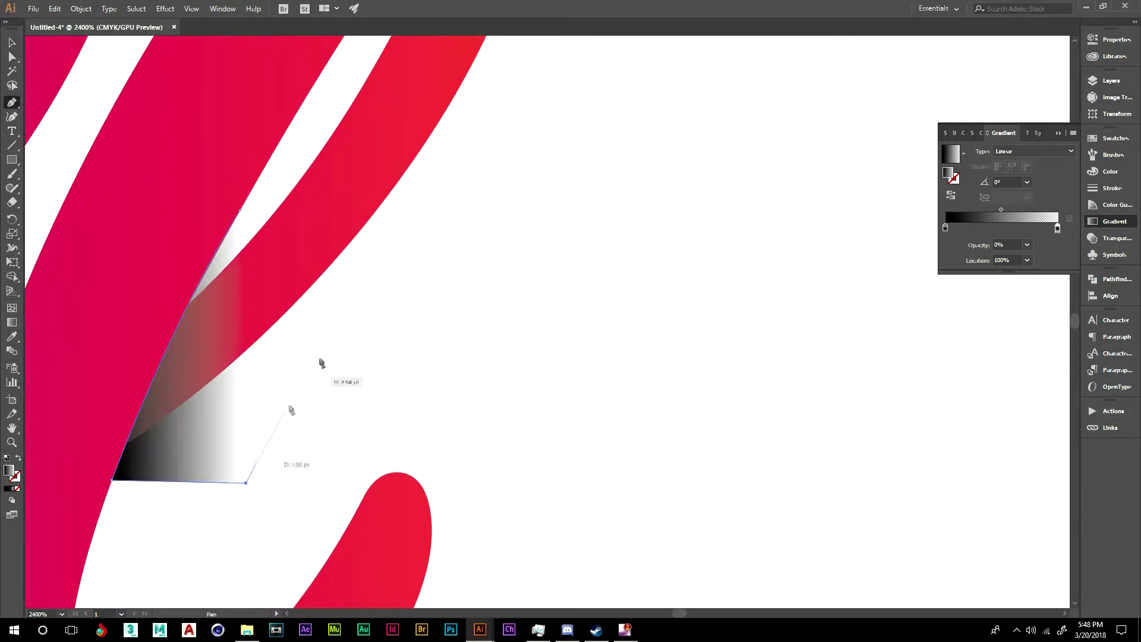
left_click(381, 222)
left_click(240, 212)
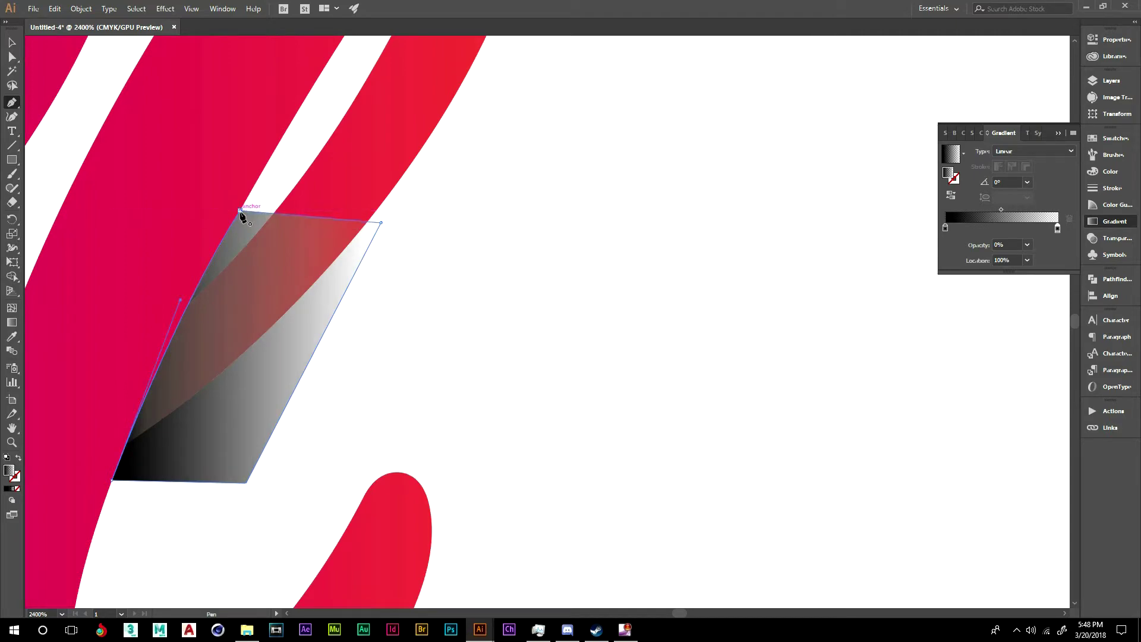
left_click(15, 47)
Deselect the shape and review all the gradient shapes across the whole word.
key("ctrl+minus")
key("ctrl+minus")
key("ctrl+minus")
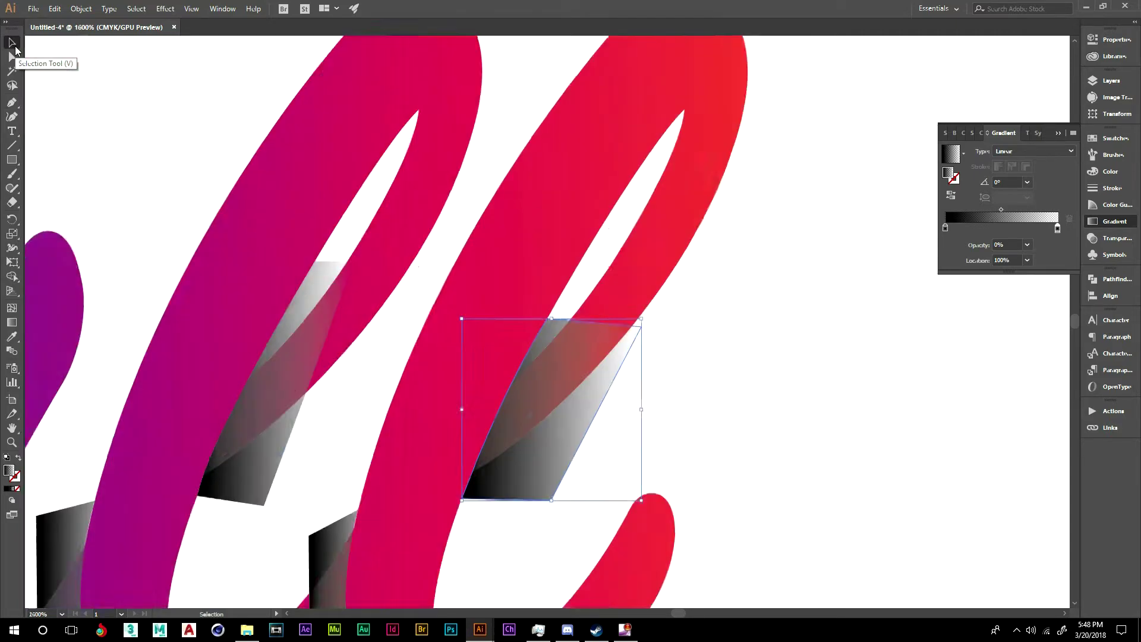
left_click(143, 109)
left_click_drag(242, 181, 454, 20)
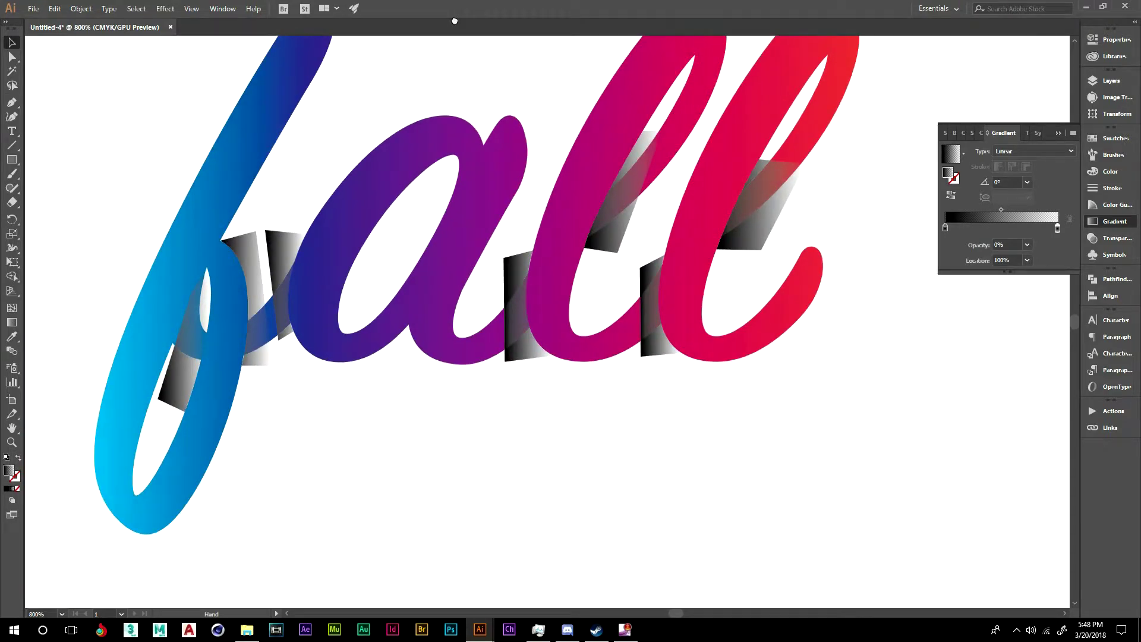
left_click_drag(454, 20, 552, 33)
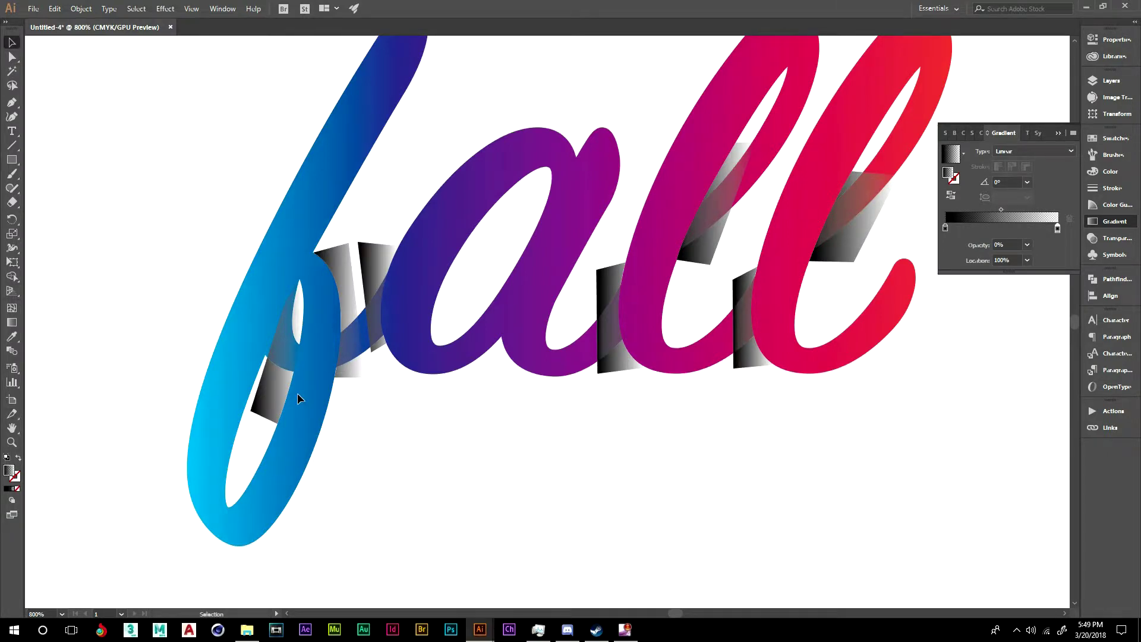
Redirect the gradient of the shadow shape inside the f's loop to about 122°, fading diagonally up and left from the right-hand stroke.
key("i")
scroll(297, 394, "up", 4)
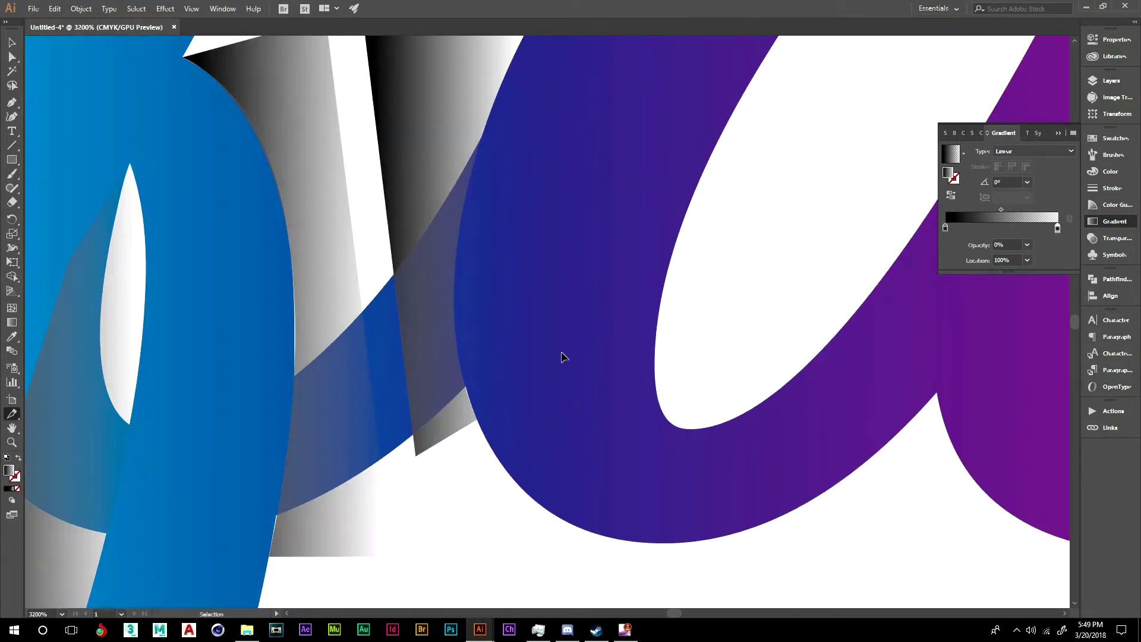
left_click_drag(374, 308, 742, 135)
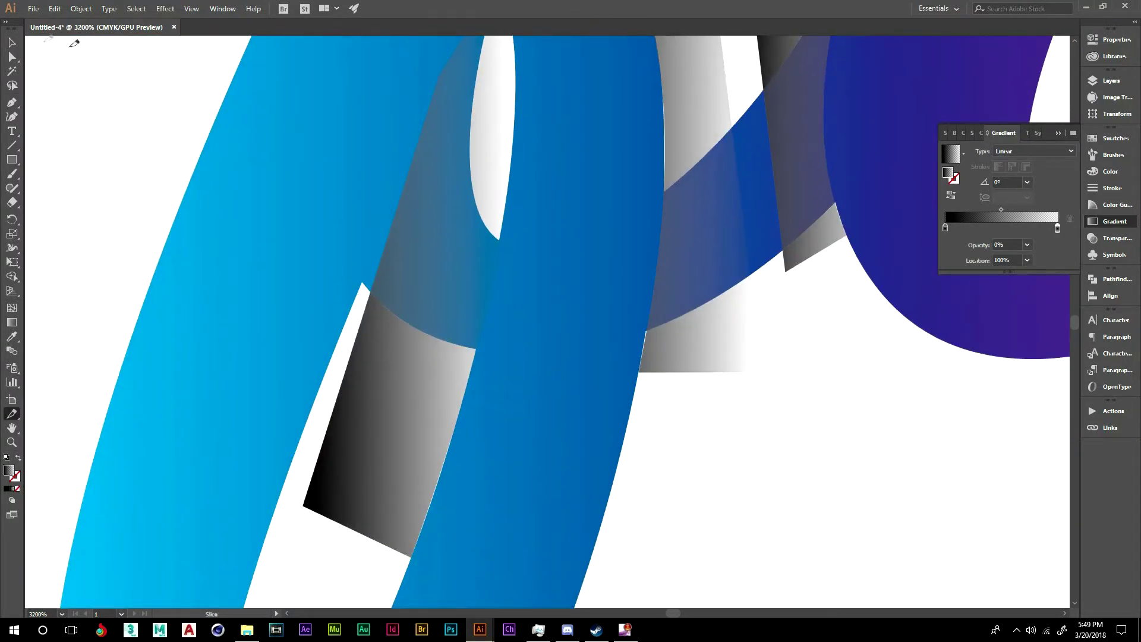
left_click(12, 40)
left_click(437, 367)
key("g")
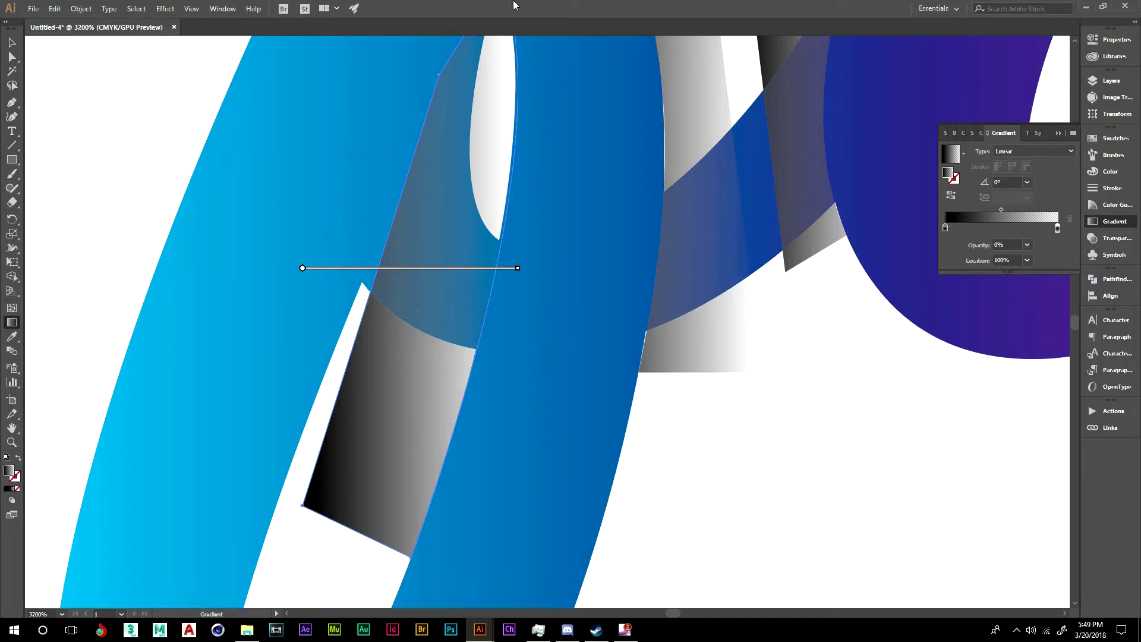
mouse_move(504, 400)
left_mouse_down()
mouse_move(420, 236)
mouse_move(389, 223)
left_mouse_up()
left_click_drag(495, 447, 398, 238)
left_click_drag(536, 434, 243, 18)
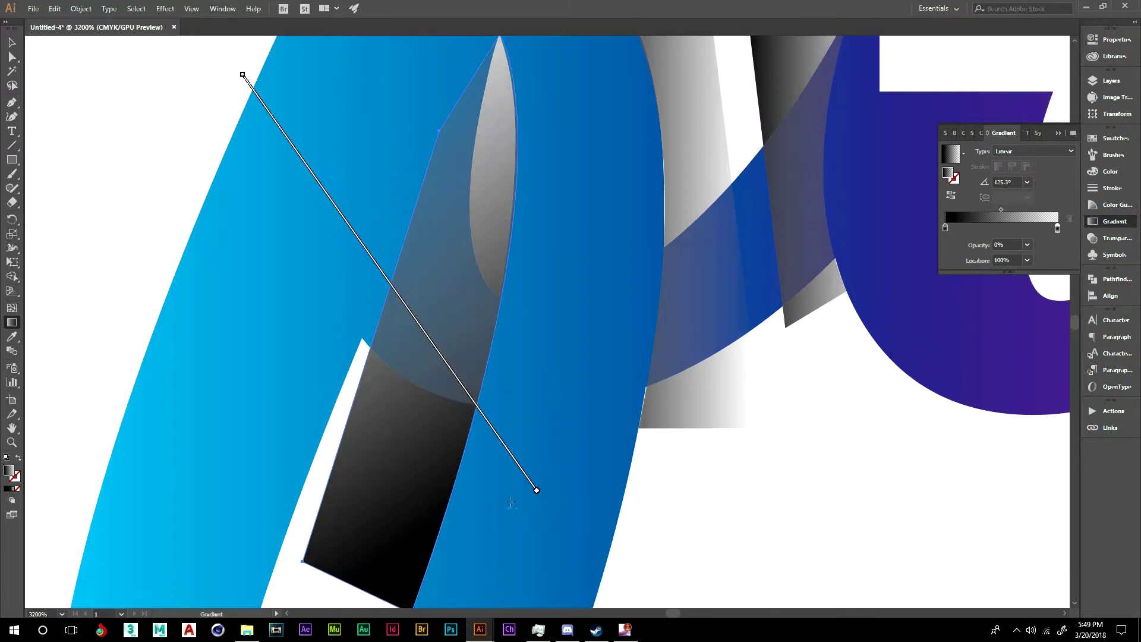
left_click_drag(506, 500, 433, 362)
left_click_drag(519, 418, 443, 298)
left_click_drag(488, 439, 411, 314)
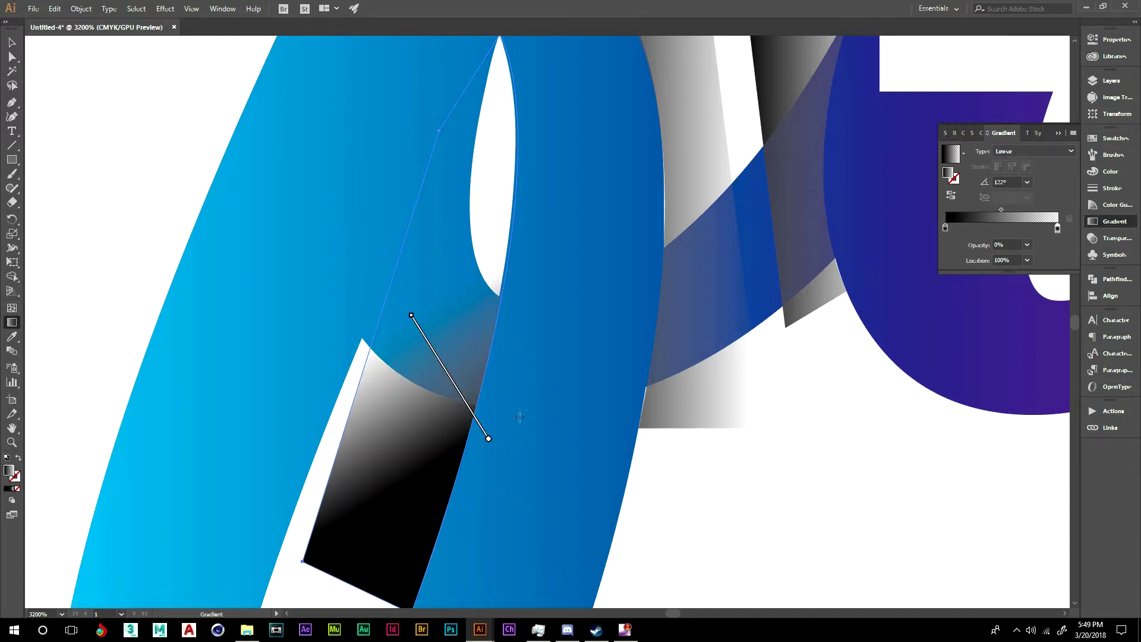
Flatten the f loop shadow's gradient angle to about 166°, fading leftward from the right-hand stroke.
left_click_drag(540, 387, 326, 252)
mouse_move(530, 414)
left_mouse_down()
mouse_move(408, 305)
mouse_move(570, 353)
mouse_move(573, 343)
left_mouse_up()
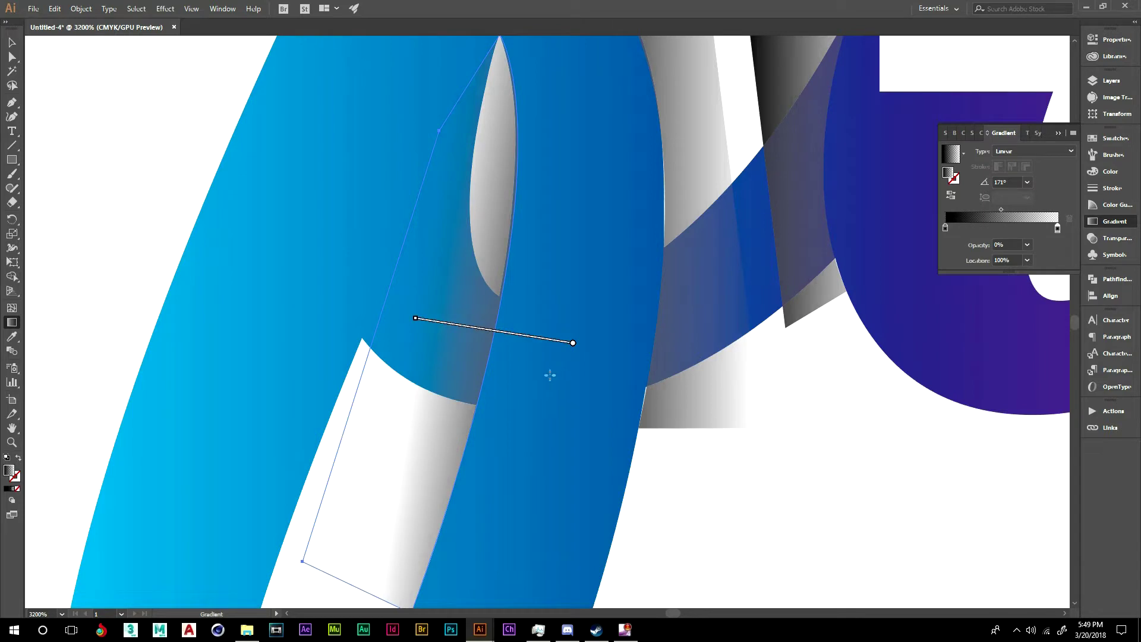
left_click_drag(393, 308, 539, 344)
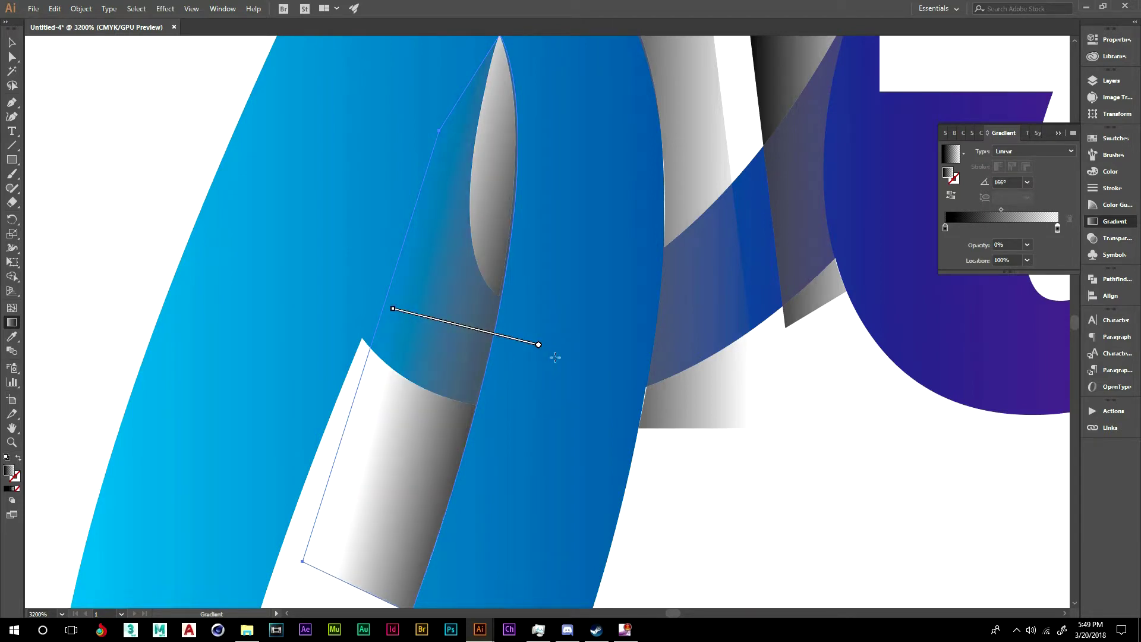
Redirect the gradient of the shadow shape right of the f to about 24.8°, fading along the connecting stroke toward the "a".
mouse_move(561, 273)
left_mouse_down()
mouse_move(438, 191)
mouse_move(326, 300)
mouse_move(386, 298)
left_mouse_up()
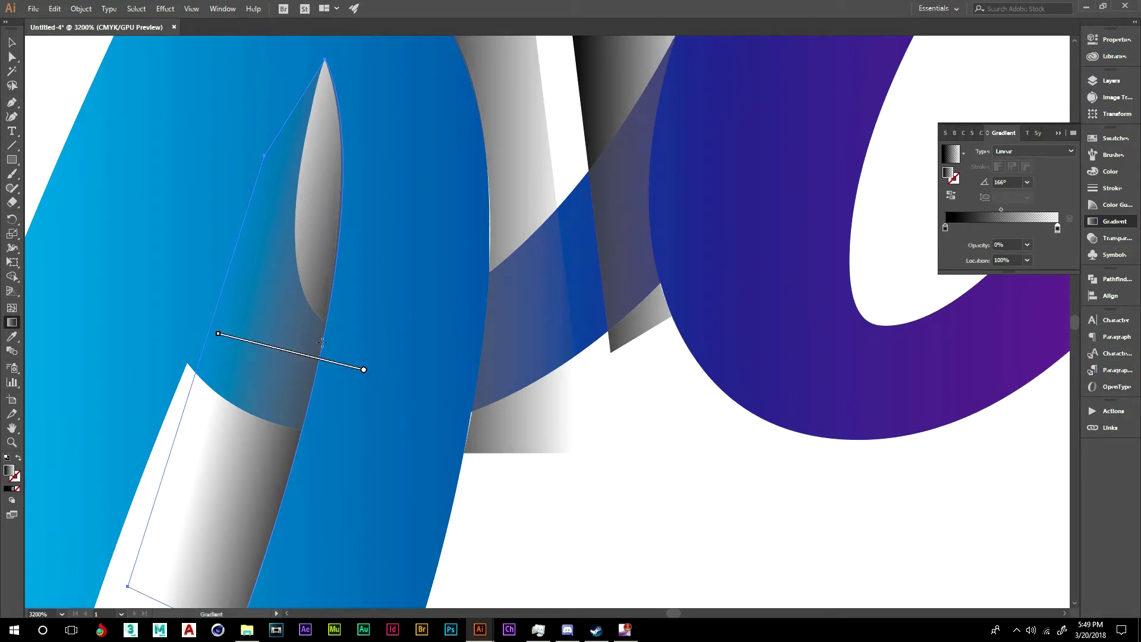
left_click(15, 45)
left_click_drag(422, 217, 270, 220)
left_click(337, 262)
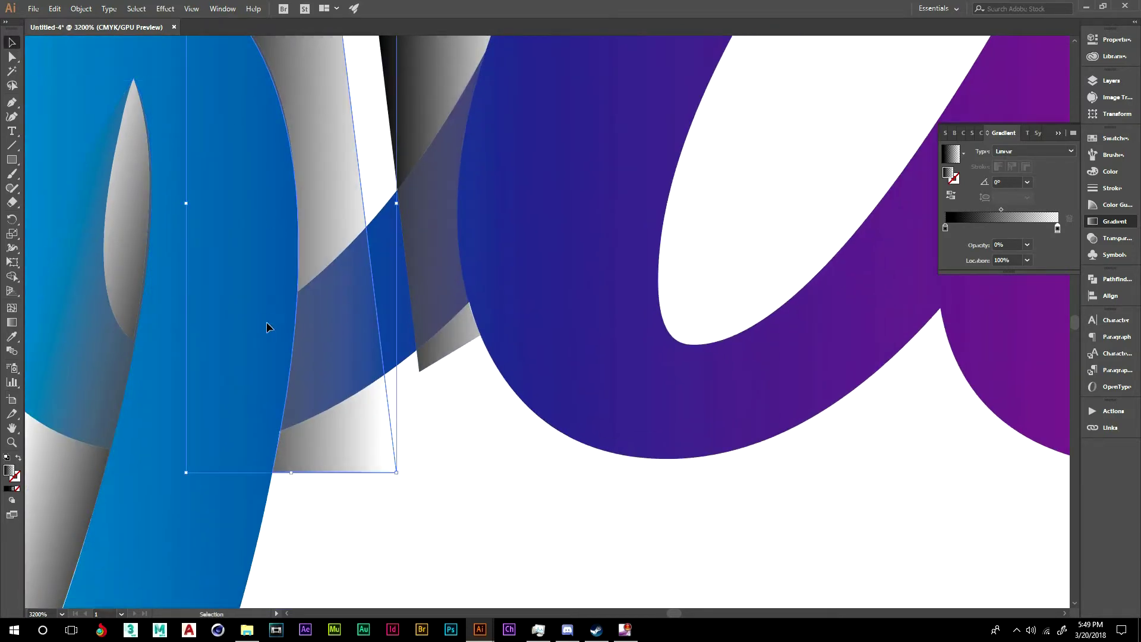
key("g")
left_click_drag(174, 338, 286, 228)
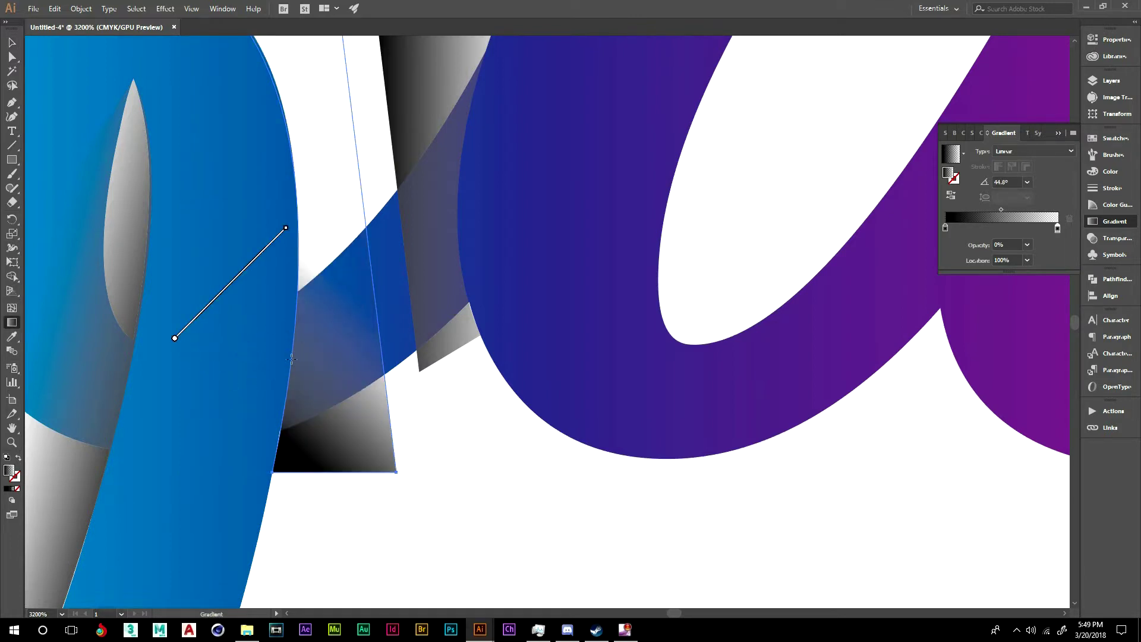
left_click_drag(232, 361, 325, 257)
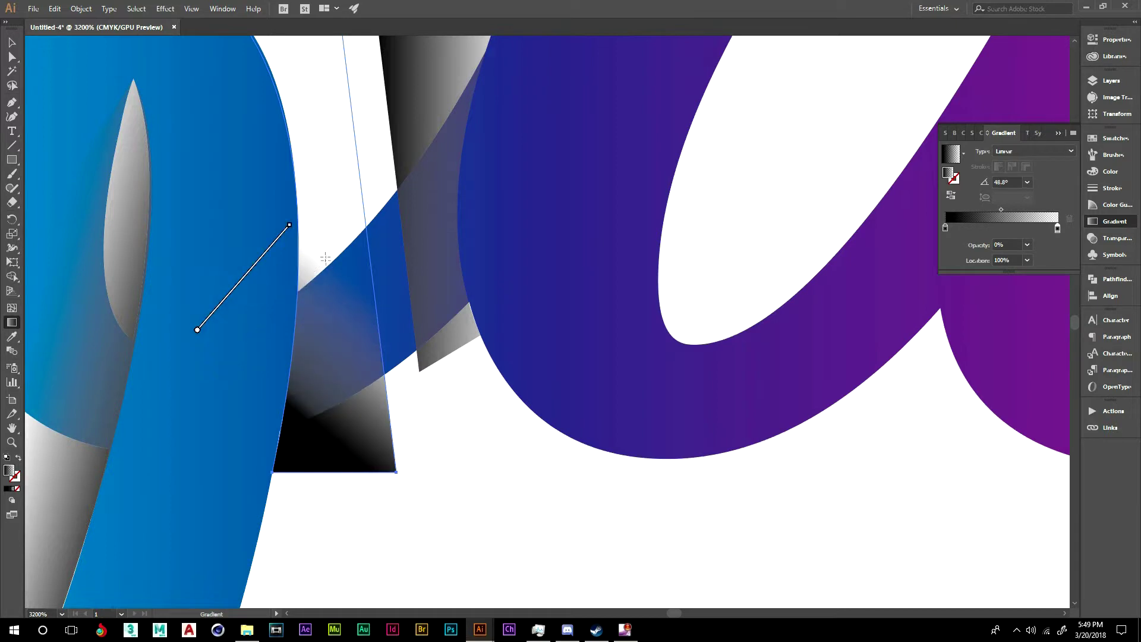
left_click_drag(196, 401, 332, 338)
left_click_drag(218, 373, 406, 258)
left_click_drag(230, 351, 324, 308)
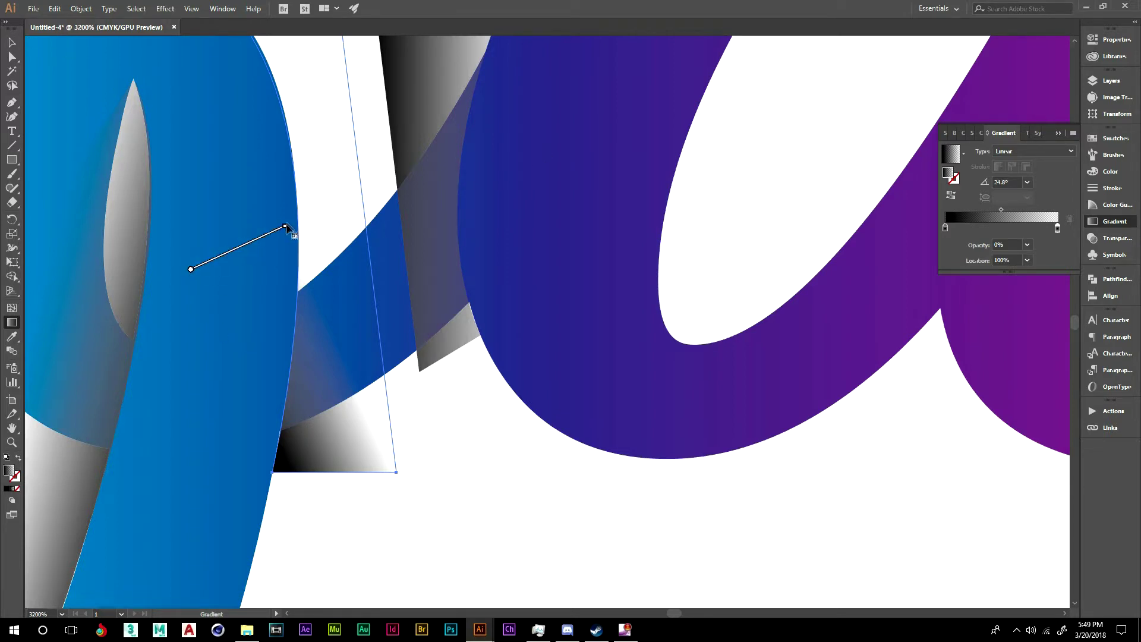
left_click_drag(285, 226, 306, 217)
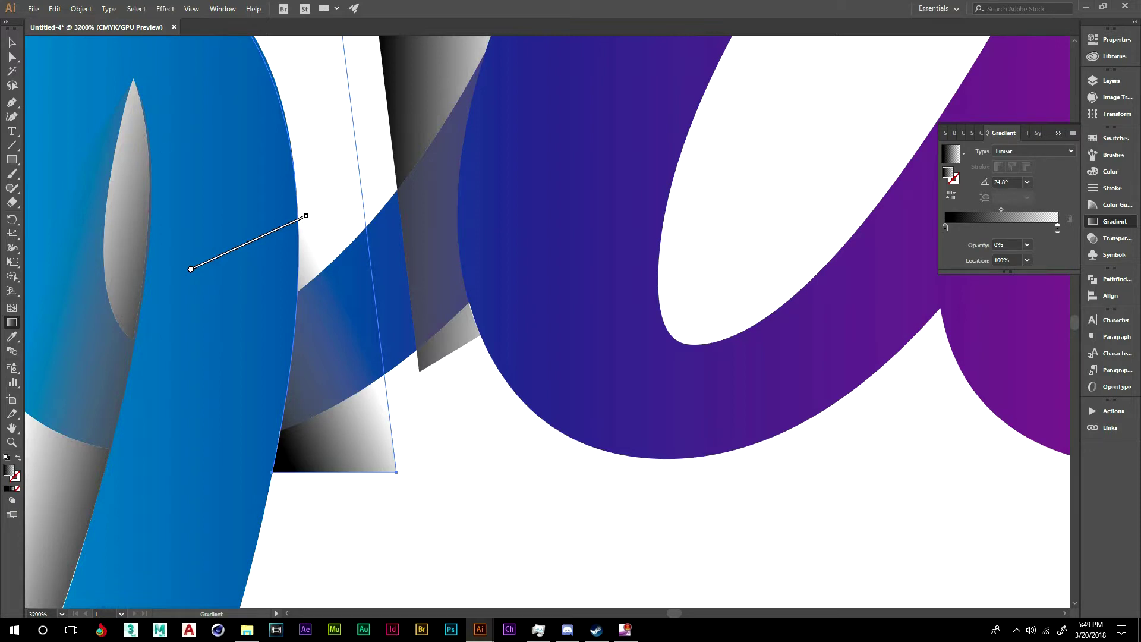
Reverse the gradient of the shadow shape left of the "a" to about -176.6°, with black against the "a" fading leftward.
left_click(12, 44)
left_click(410, 173)
left_click_drag(557, 127, 515, 240)
key("g")
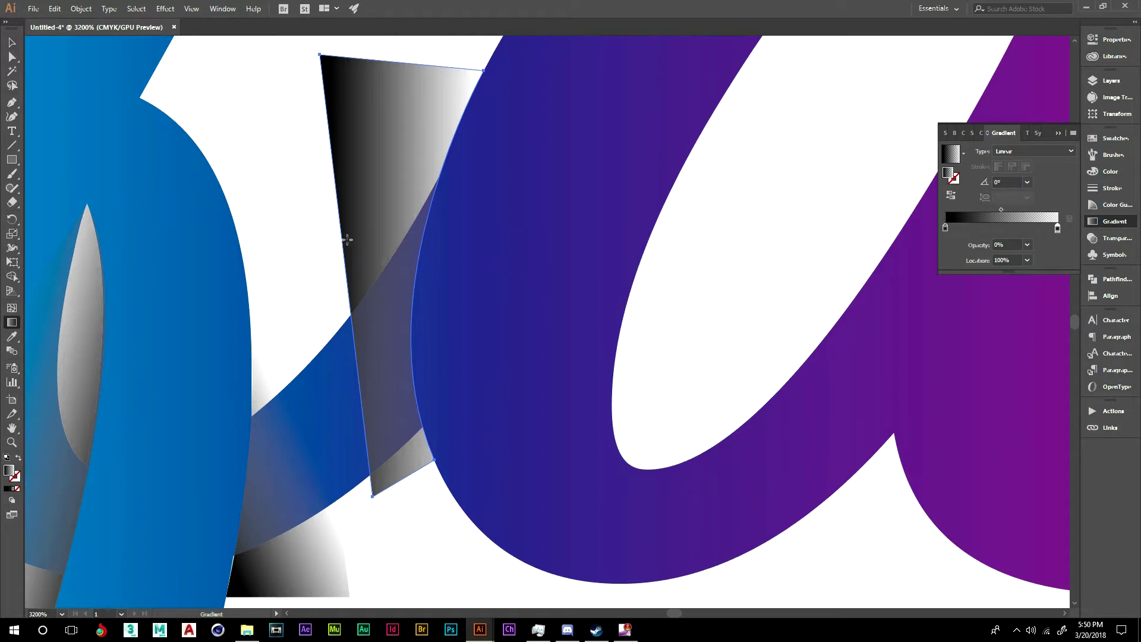
left_click_drag(455, 258, 328, 273)
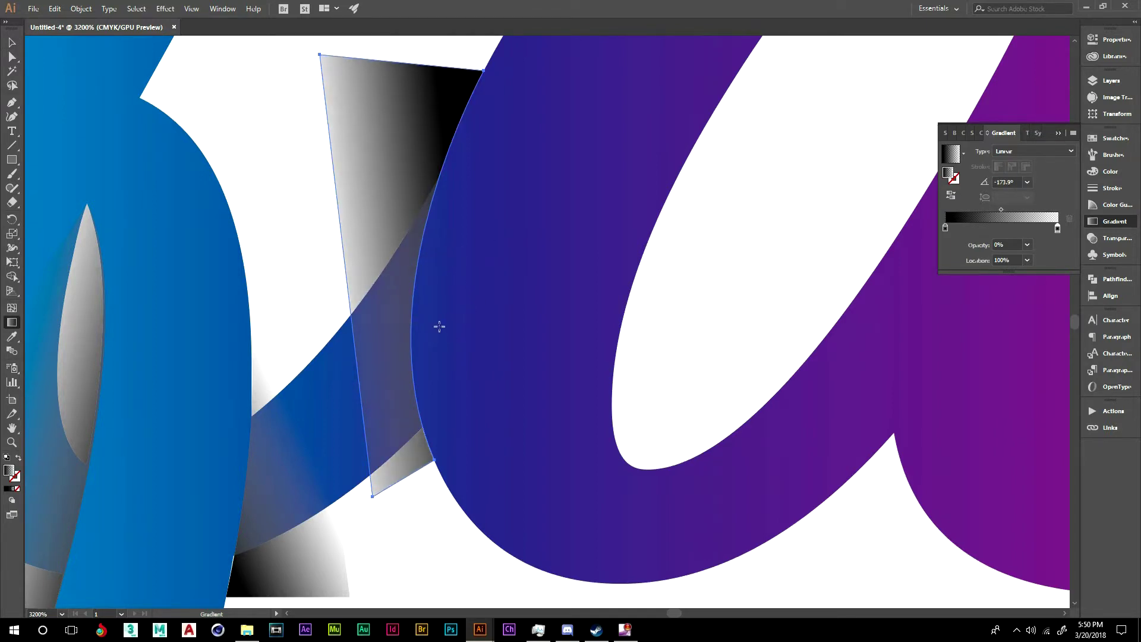
left_click_drag(439, 327, 405, 333)
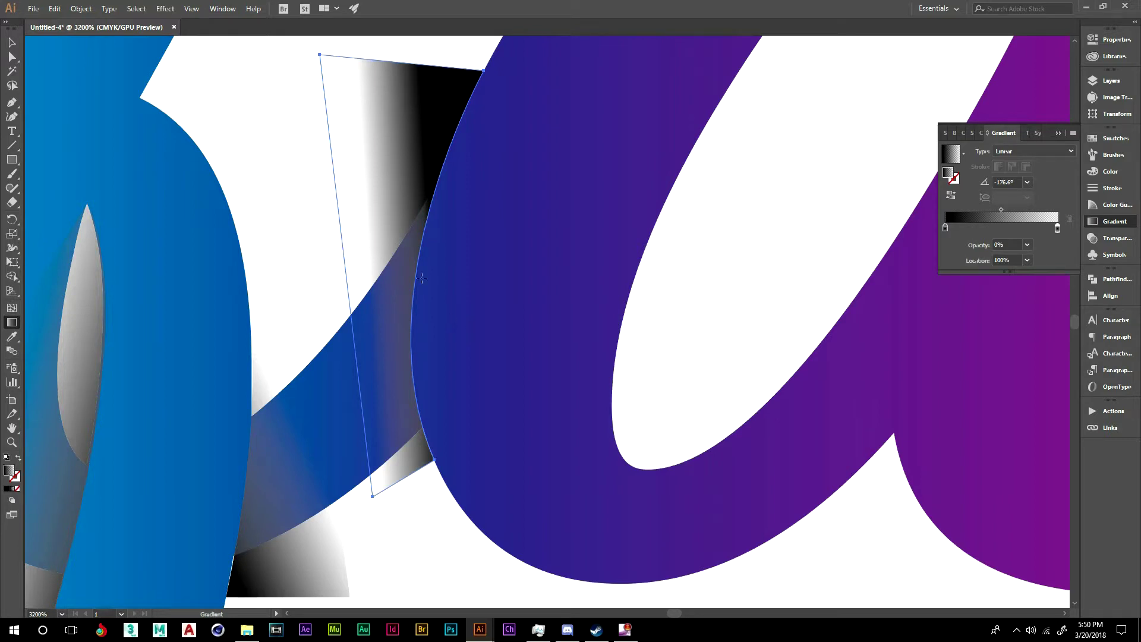
Try downward and diagonal gradient directions on the shadow shape left of the "a".
left_click_drag(469, 199, 406, 329)
left_click_drag(507, 155, 463, 299)
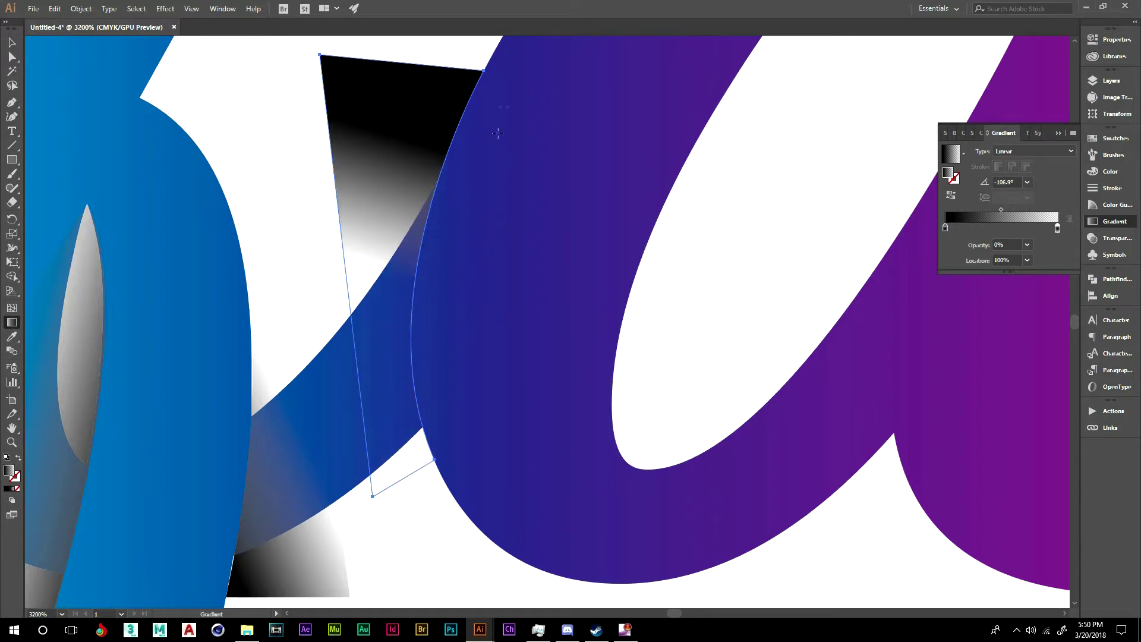
left_click_drag(498, 133, 474, 283)
left_click_drag(523, 120, 424, 365)
left_click_drag(494, 427, 371, 270)
mouse_move(525, 337)
left_mouse_down()
mouse_move(360, 256)
mouse_move(485, 339)
mouse_move(417, 313)
mouse_move(439, 296)
mouse_move(362, 287)
left_mouse_up()
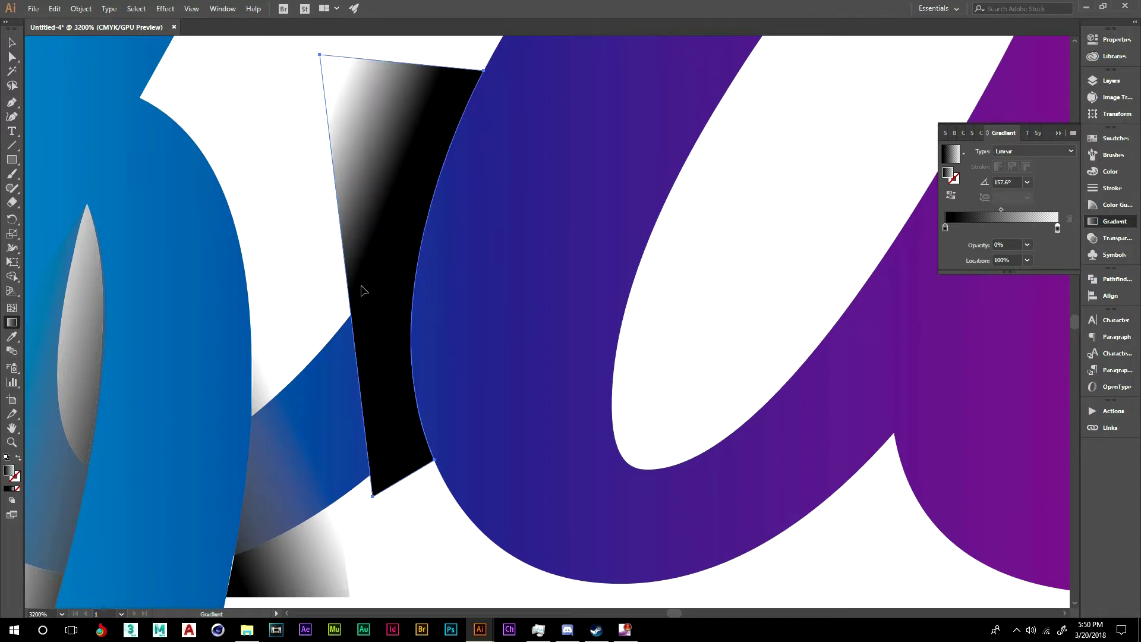
Set the gradient of the shadow shape left of the "a" to about 168.9°, softly fading from the letter's edge onto the connecting stroke.
left_click_drag(491, 345, 307, 238)
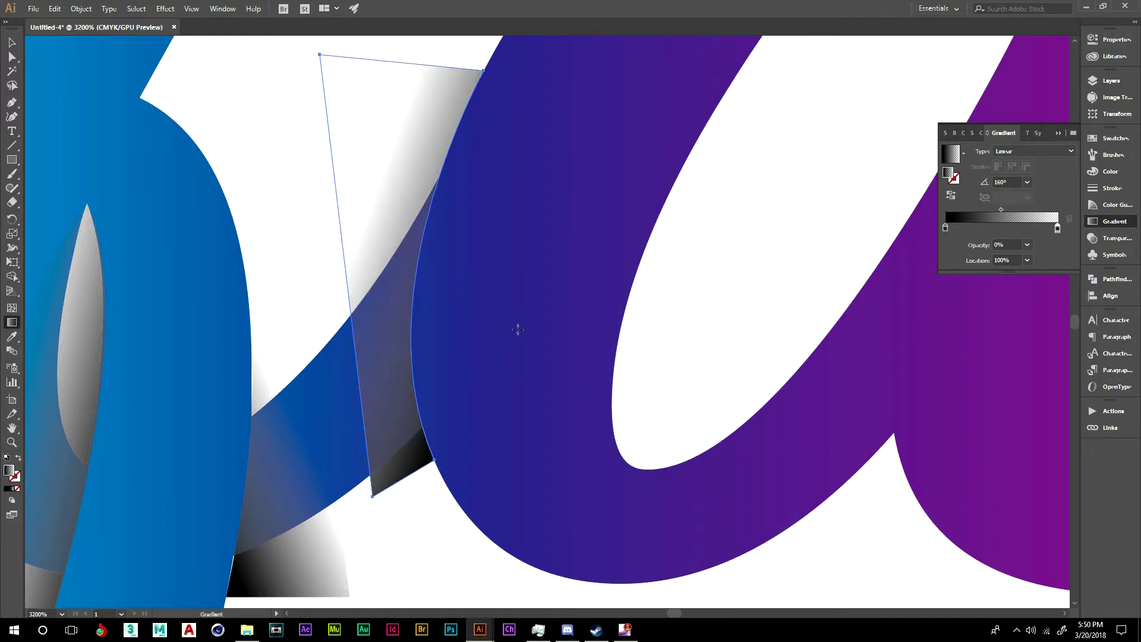
left_click_drag(517, 329, 395, 307)
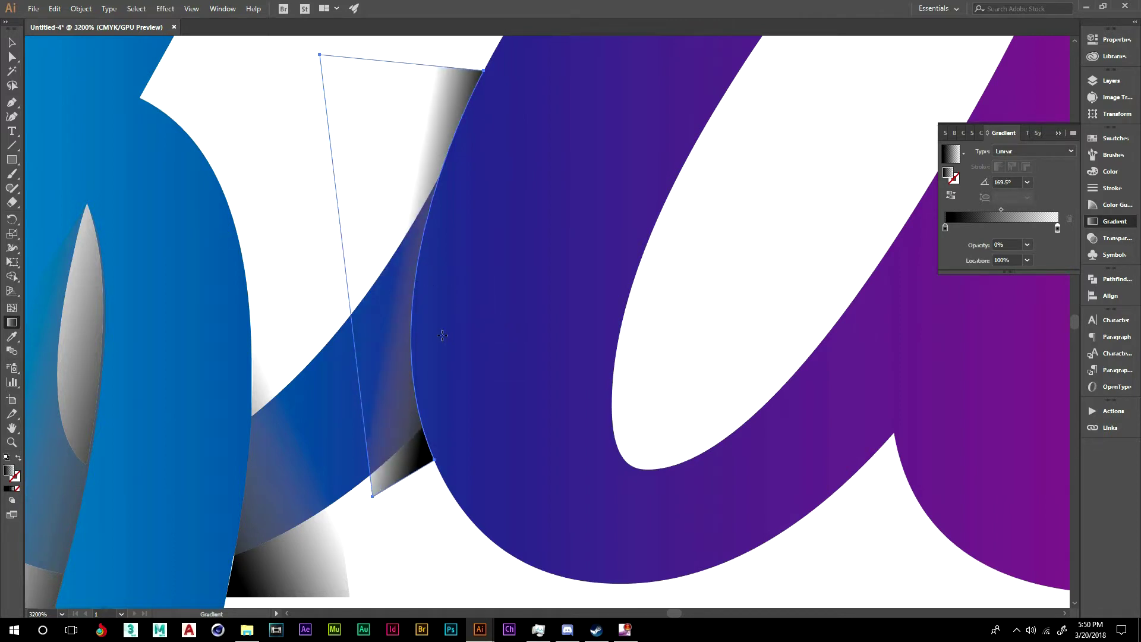
left_click_drag(527, 414, 425, 338)
left_click_drag(509, 332, 358, 295)
left_click_drag(465, 315, 368, 253)
left_click_drag(519, 347, 464, 336)
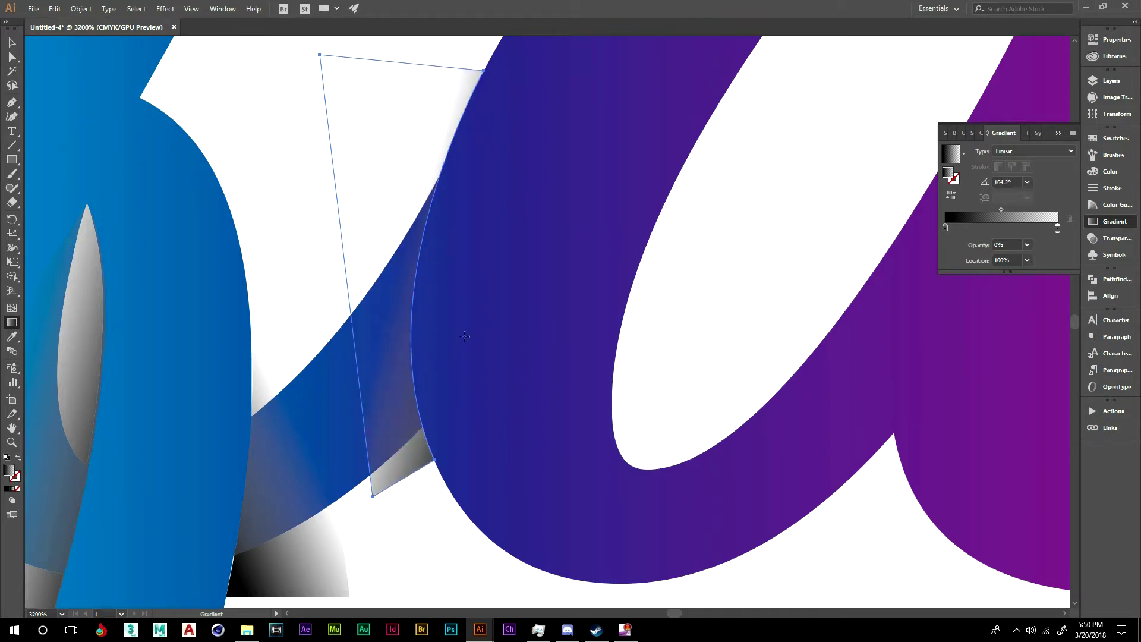
left_click_drag(465, 394, 401, 321)
left_click_drag(520, 323, 301, 304)
left_click_drag(502, 358, 366, 329)
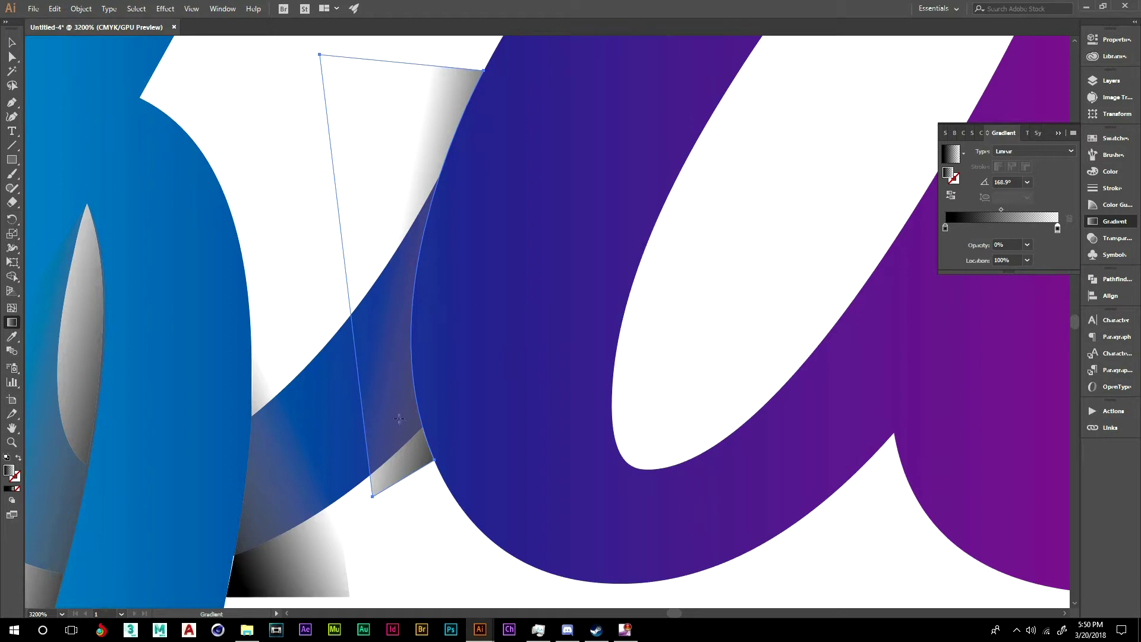
Redirect the gradient of the shadow shape left of the first "l" to about 147.3°, fading diagonally up and left.
left_click(11, 41)
left_click_drag(600, 254, 179, 242)
mouse_move(514, 208)
left_mouse_down()
mouse_move(283, 527)
mouse_move(196, 496)
mouse_move(367, 550)
mouse_move(291, 158)
left_mouse_up()
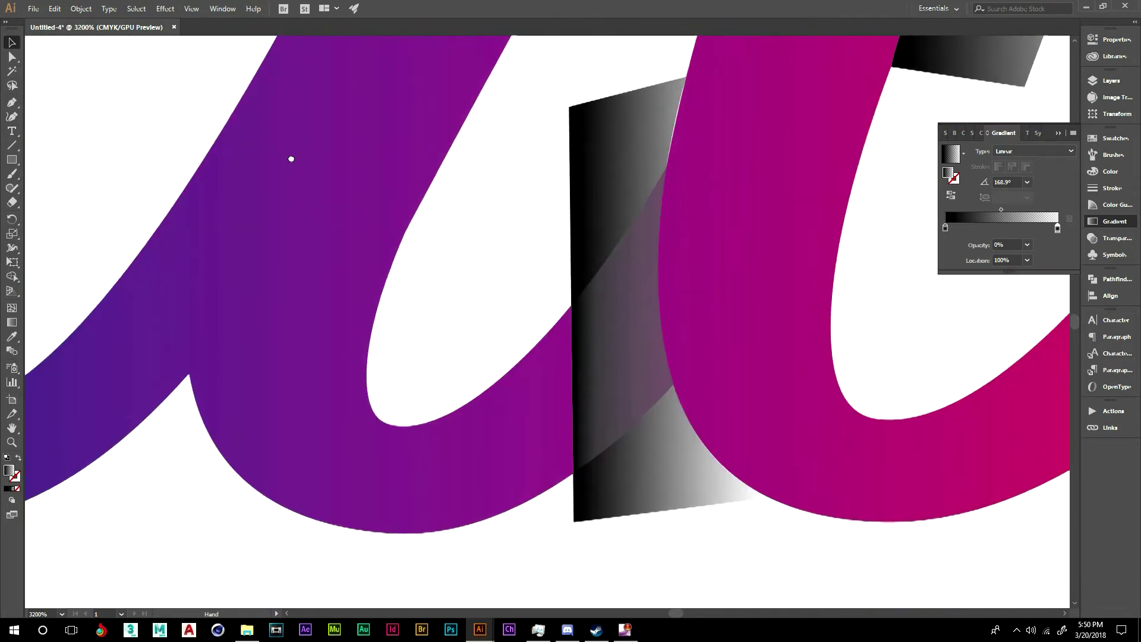
left_click(600, 249)
key("g")
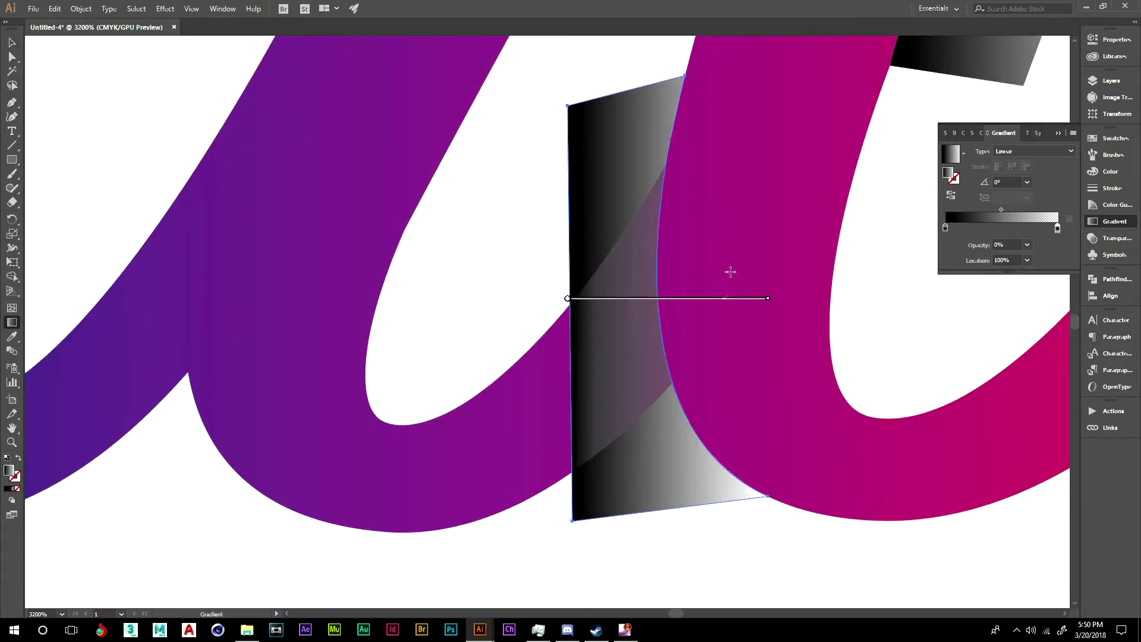
left_click_drag(713, 255, 603, 363)
left_click_drag(705, 278, 637, 319)
left_click_drag(763, 397, 613, 287)
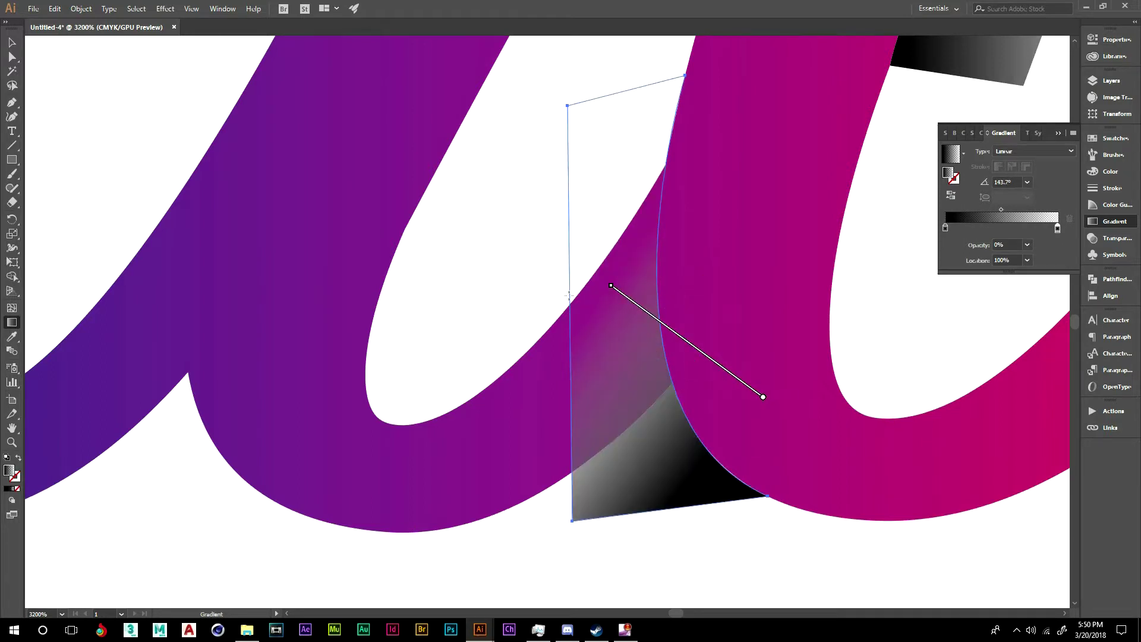
left_click_drag(724, 345, 564, 267)
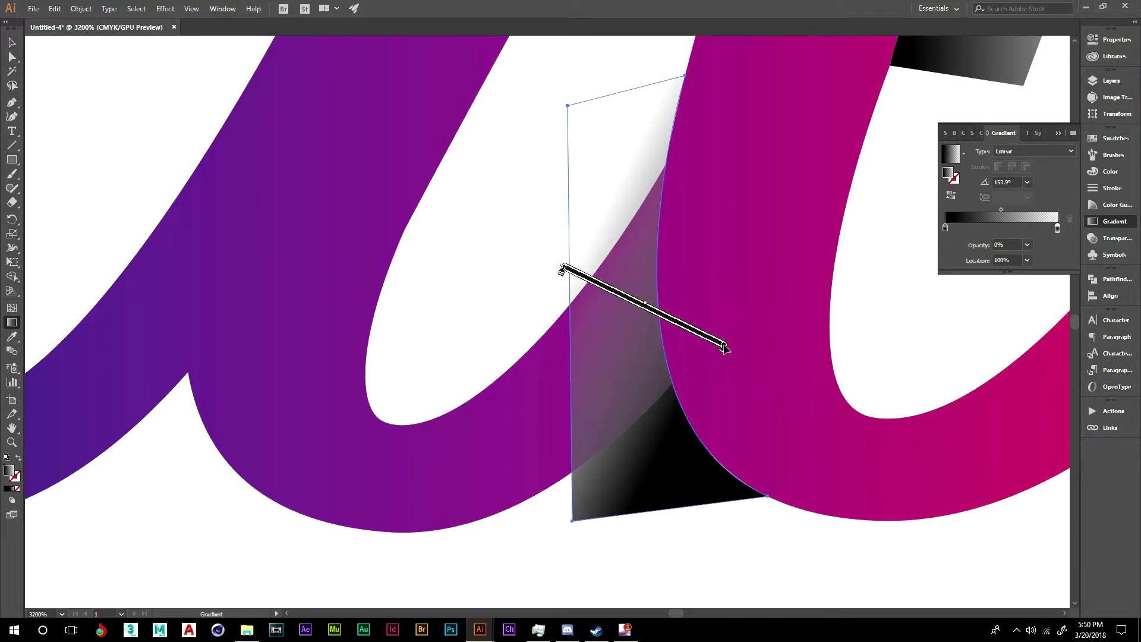
left_click_drag(716, 319, 581, 286)
left_click_drag(725, 354, 630, 302)
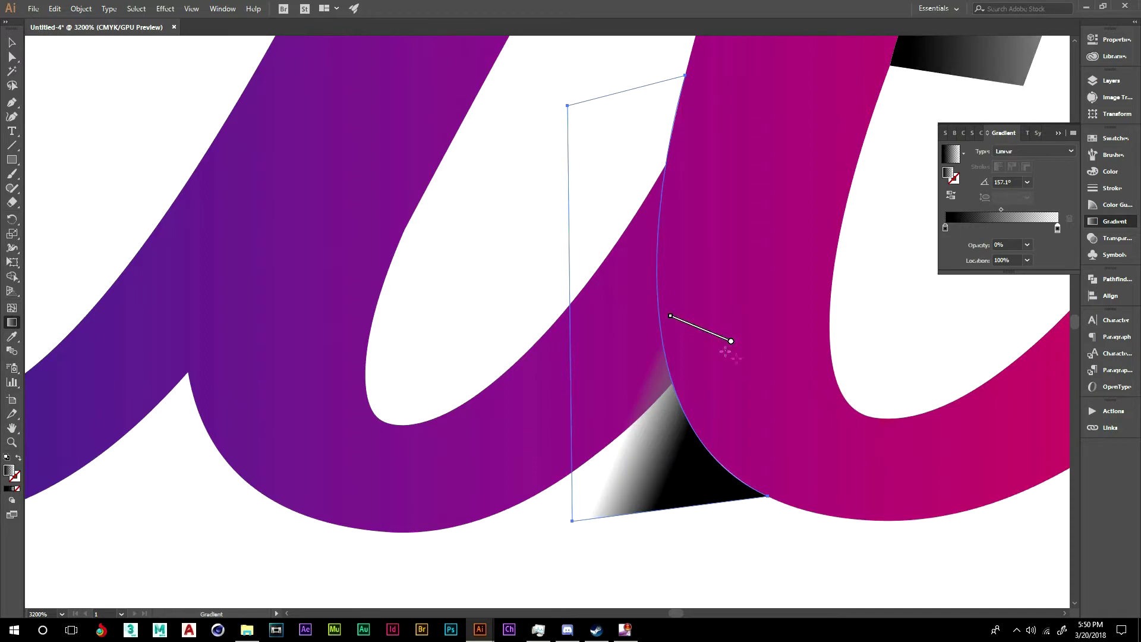
left_click_drag(727, 356, 583, 265)
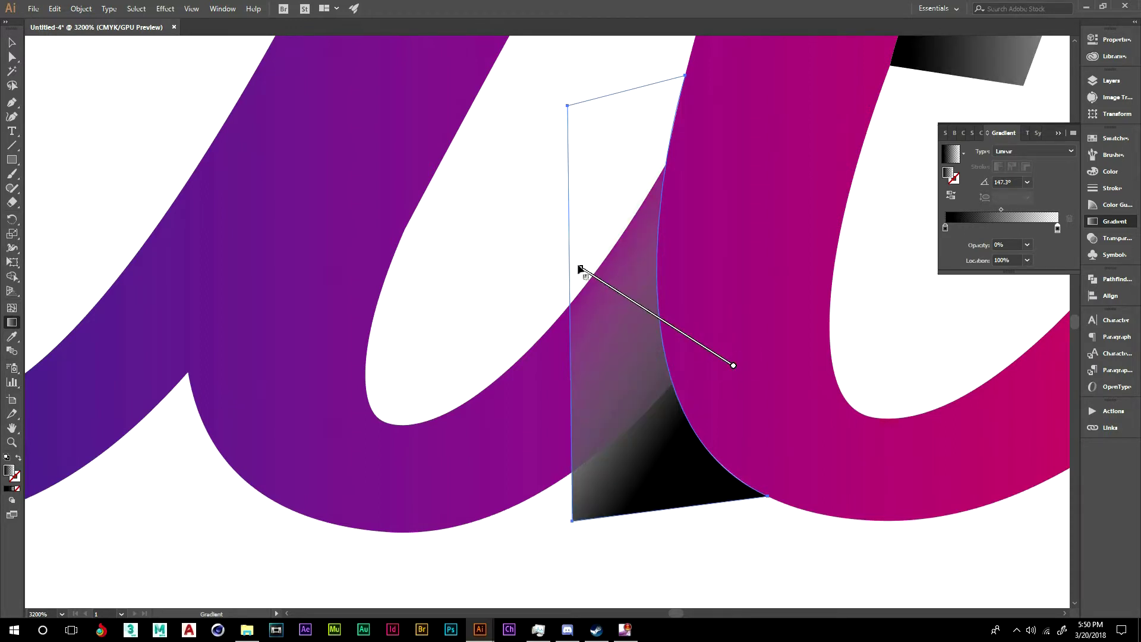
Refine the first "l" connecting-stroke shadow with a longer gradient at about 169.9°, starting inside the "l" and fading leftward.
mouse_move(583, 272)
left_mouse_down()
mouse_move(652, 315)
mouse_move(646, 286)
left_mouse_up()
left_click_drag(785, 307, 654, 239)
left_click_drag(904, 285, 644, 232)
left_click_drag(813, 265, 628, 218)
left_click_drag(823, 271, 664, 234)
left_click_drag(854, 253, 632, 214)
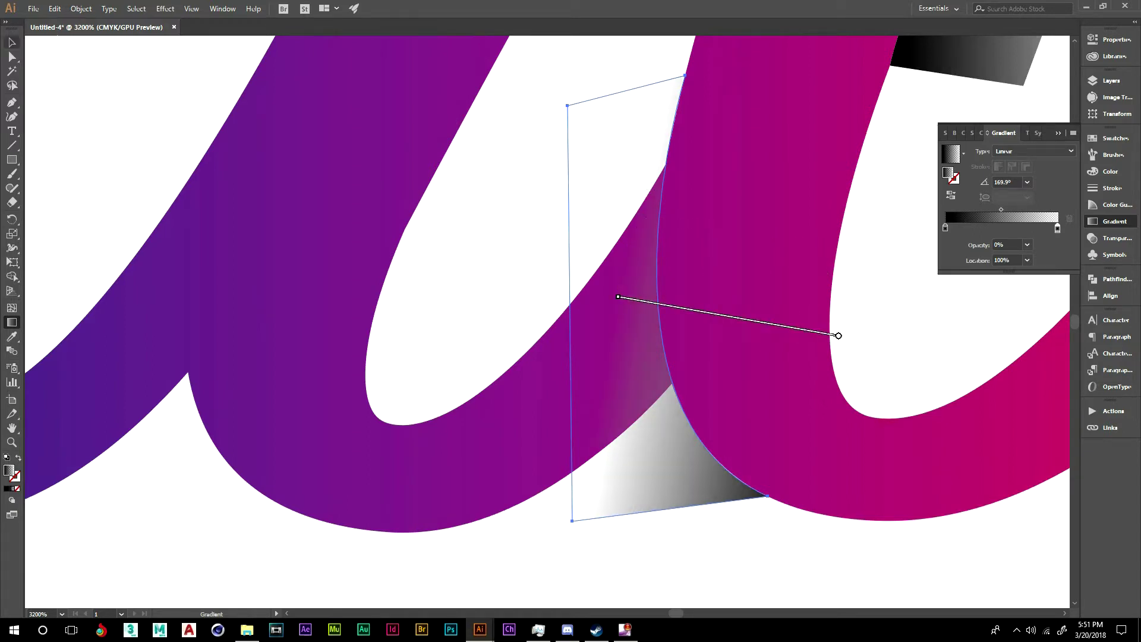
Redraw the gradient of the shadow shape where the first "l" crosses its loop stroke at about -0.2°, fading right from the stem.
left_click(11, 42)
left_click(564, 230)
left_click_drag(730, 217, 255, 433)
left_click(454, 285)
key("g")
mouse_move(400, 191)
left_mouse_down()
mouse_move(496, 368)
mouse_move(545, 335)
left_mouse_up()
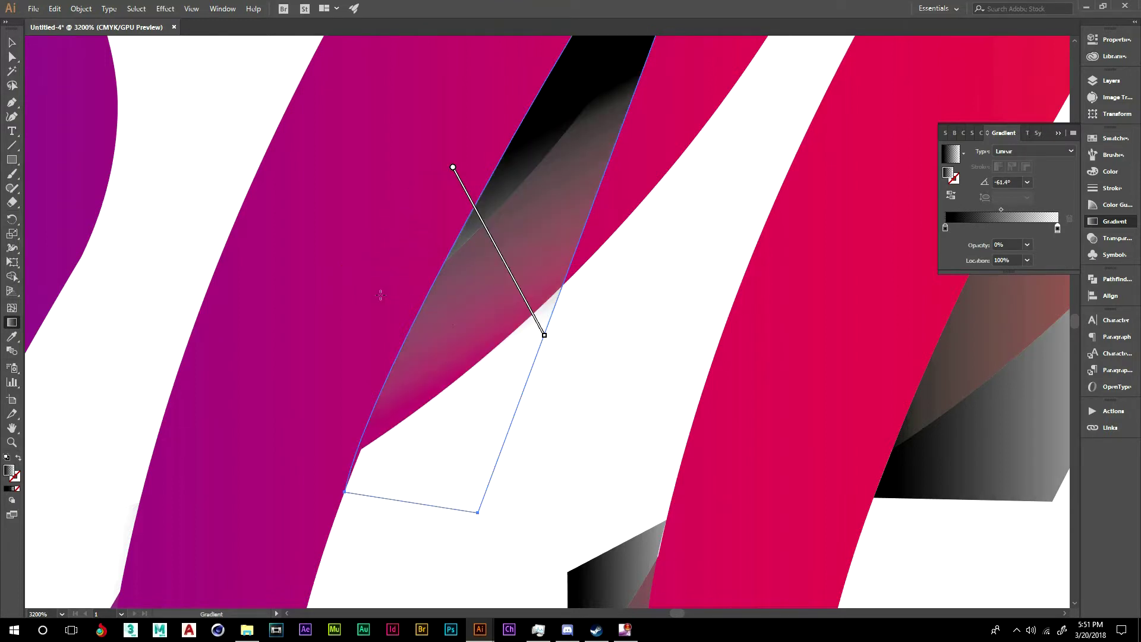
left_click_drag(363, 326, 597, 243)
left_click_drag(428, 221, 492, 224)
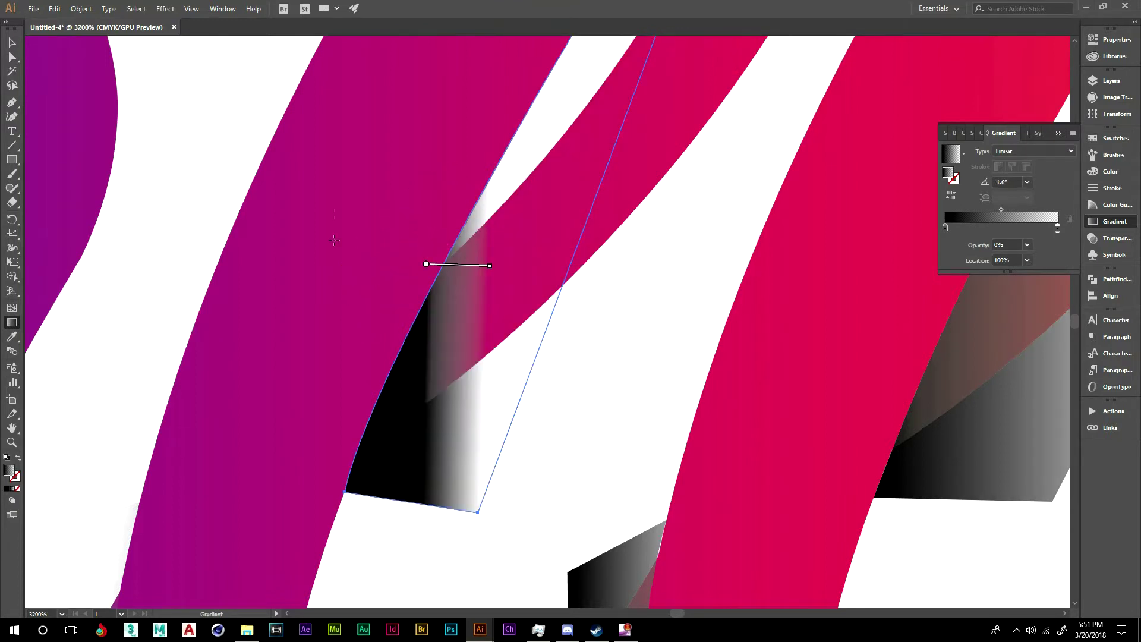
left_click_drag(380, 183, 511, 352)
left_click_drag(325, 266, 480, 267)
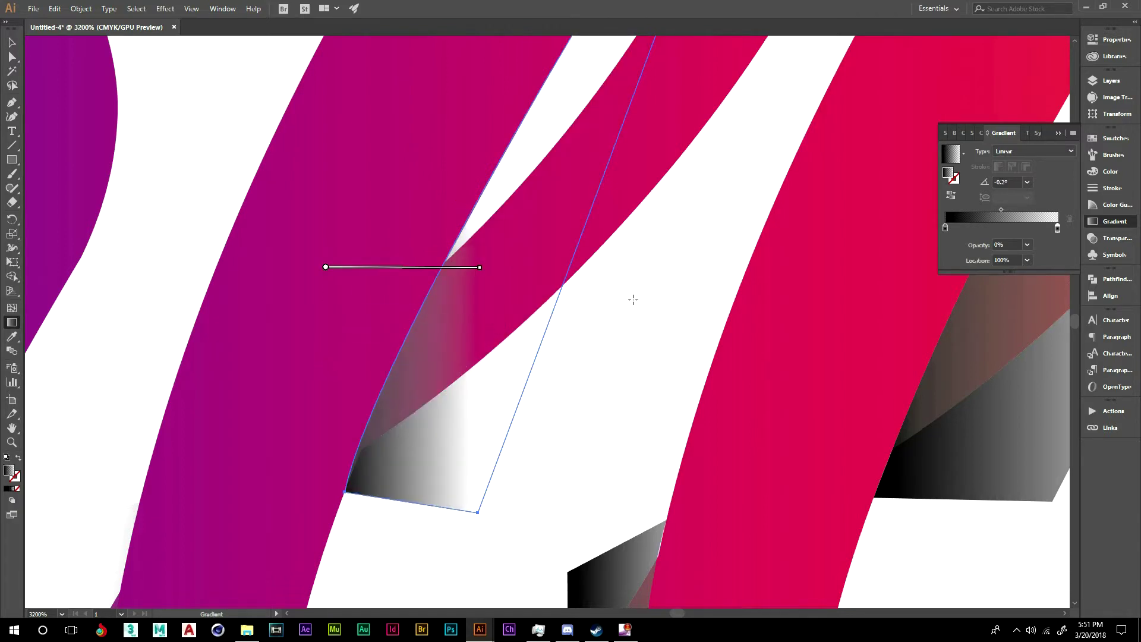
Redirect the gradient of the shadow shape left of the second "l" to about -131.6°, fading down and left onto the connecting stroke.
left_click(12, 42)
left_click(347, 206)
key("space")
left_click_drag(392, 242, 112, 110)
mouse_move(493, 280)
left_mouse_down()
mouse_move(557, 165)
mouse_move(578, 24)
left_mouse_up()
left_click(444, 270)
key("g")
left_click_drag(545, 235, 432, 368)
left_click_drag(542, 202, 469, 315)
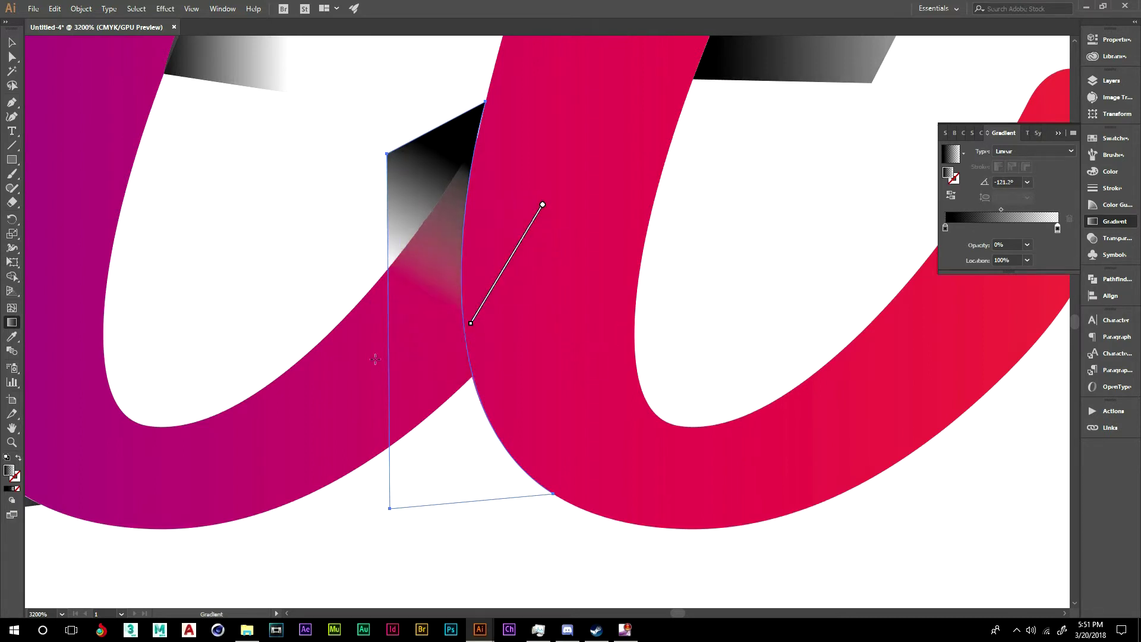
left_click_drag(638, 135, 389, 414)
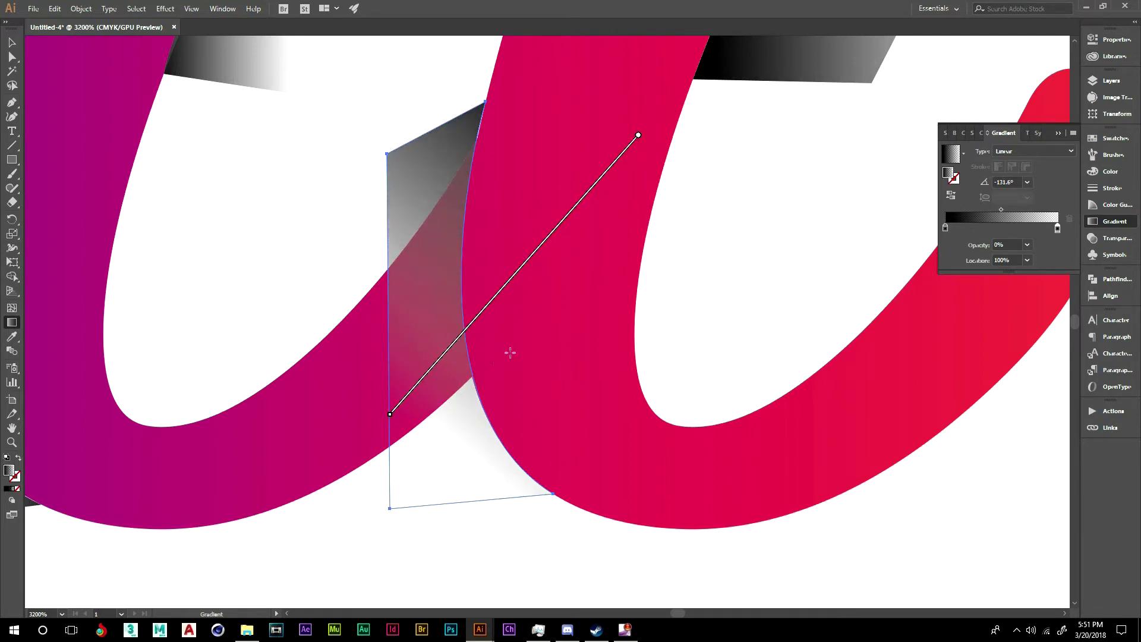
Redirect the gradient of the shadow shape over the second "l" loop stroke to about 22.5°, fading up and right from the stem.
key("v")
left_click(251, 172)
left_click_drag(598, 130, 105, 488)
left_click(382, 308)
key("g")
left_click_drag(186, 346, 394, 259)
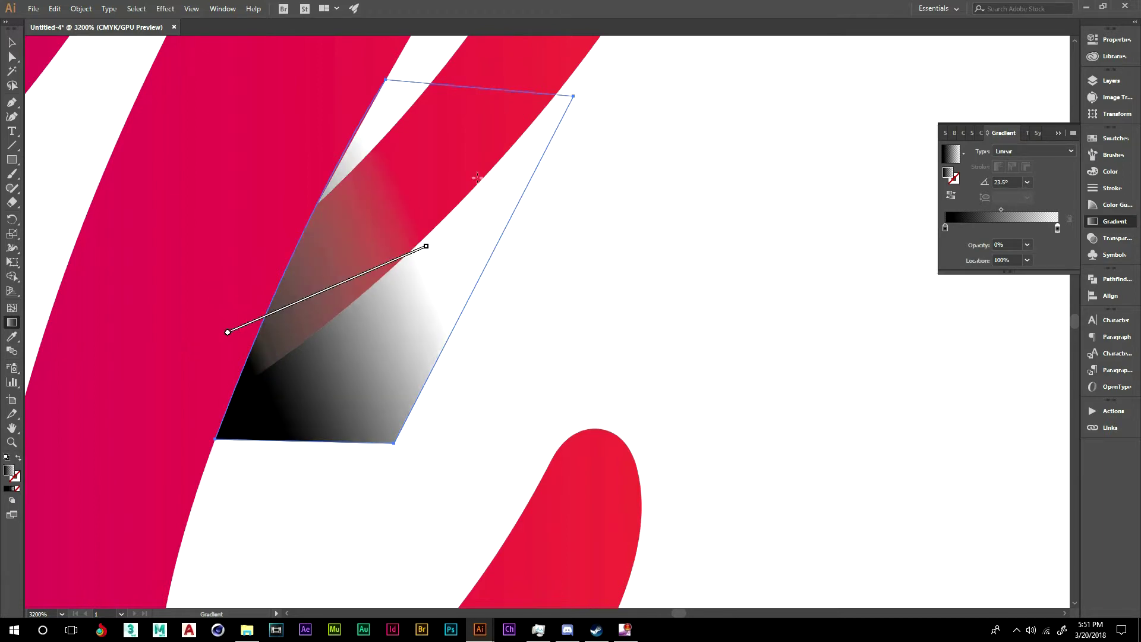
Redraw the gradient of the shadow shape over the second "l" loop stroke at about -31.1°, fading right and downward from the stem.
left_click_drag(212, 203, 448, 286)
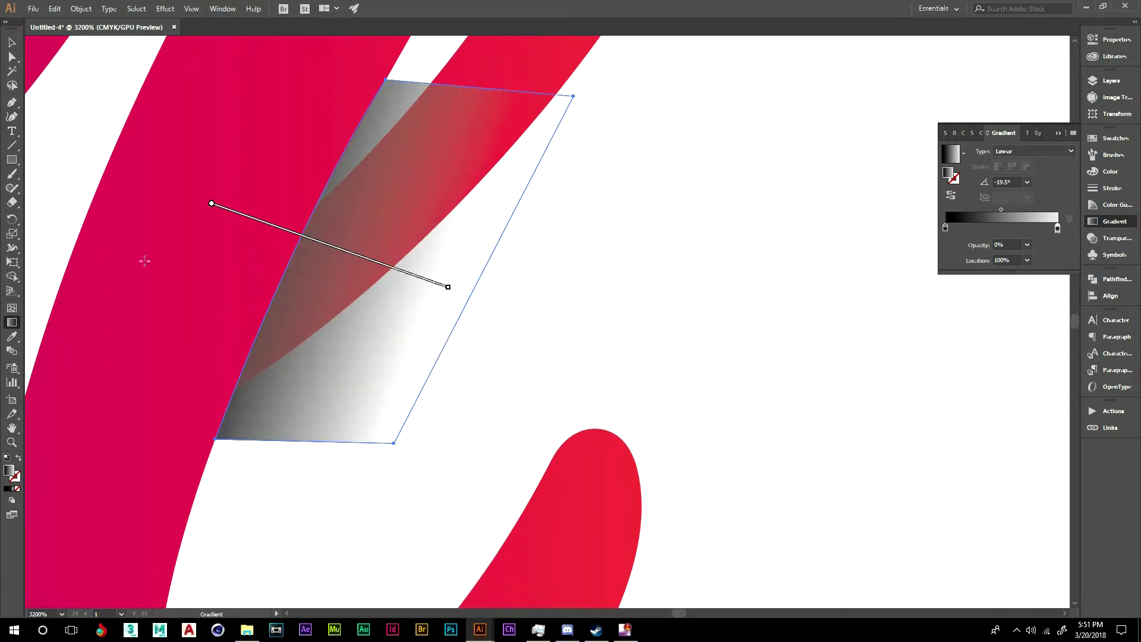
left_click_drag(240, 161, 381, 271)
left_click_drag(281, 199, 384, 261)
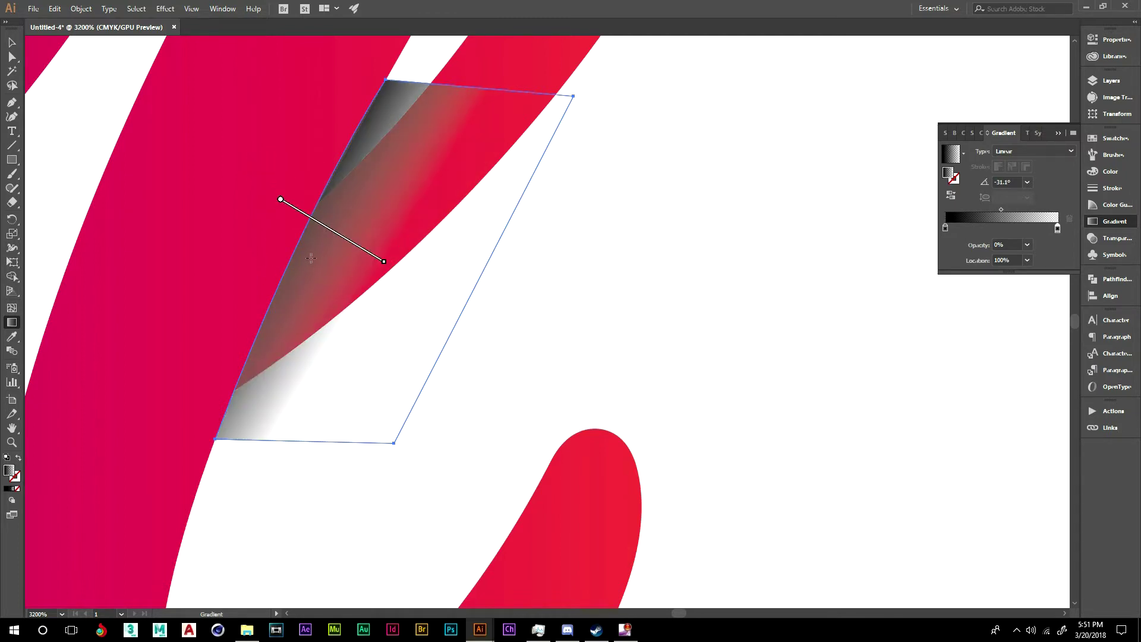
left_click(12, 42)
left_click(87, 80)
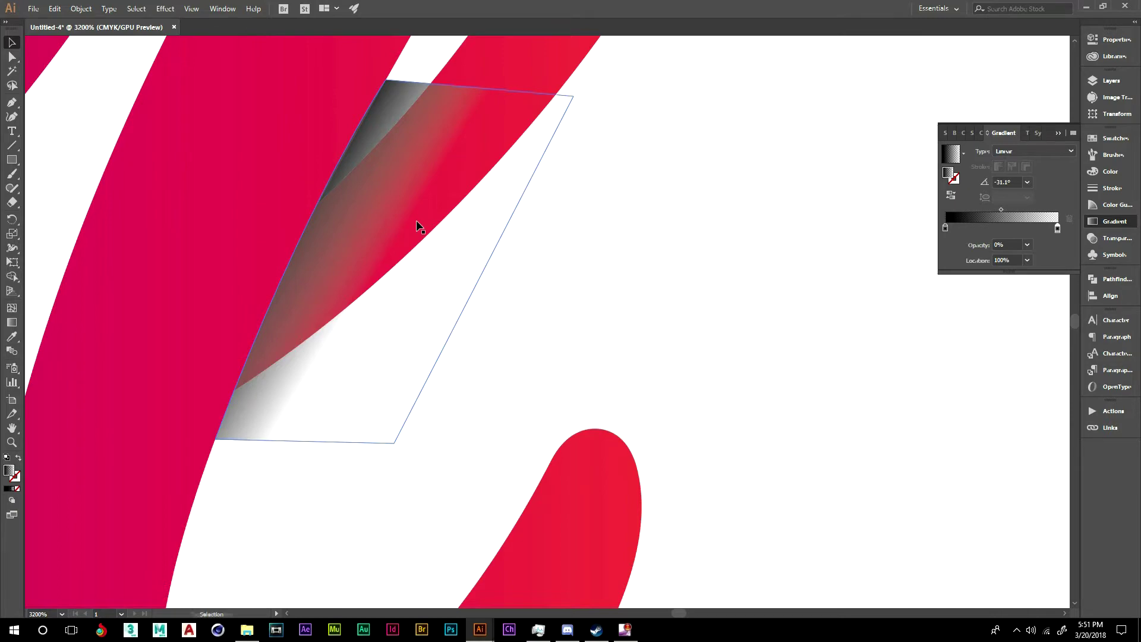
Group all the black-to-transparent shadow shapes at the letter overlaps from the "f" to the second "l".
scroll(416, 224, "down", 5)
key("shift+m")
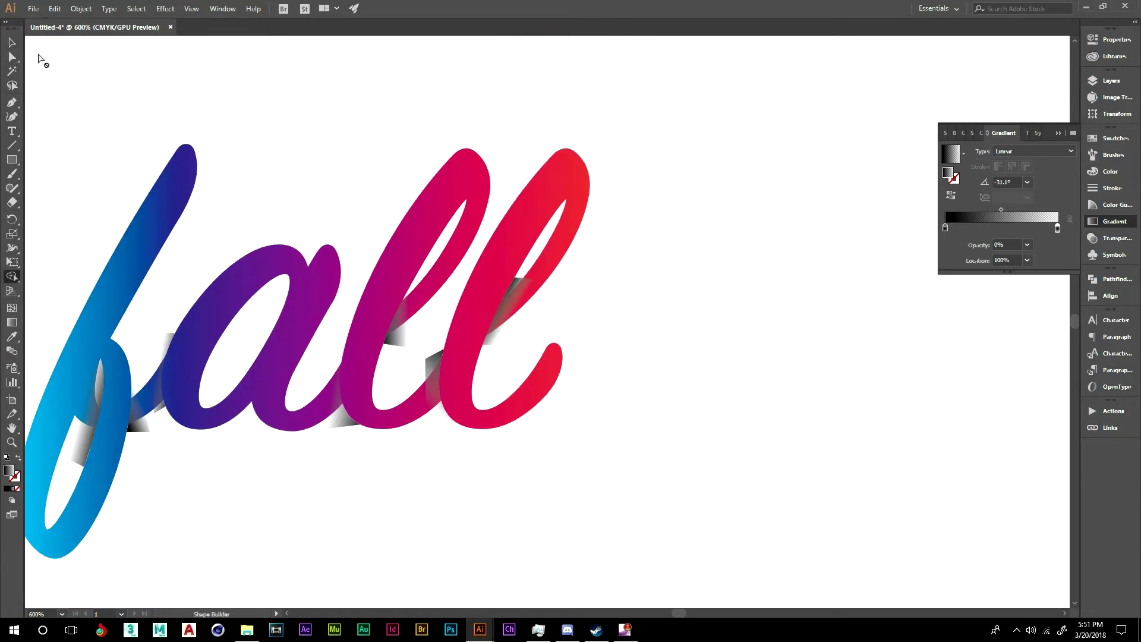
key("v")
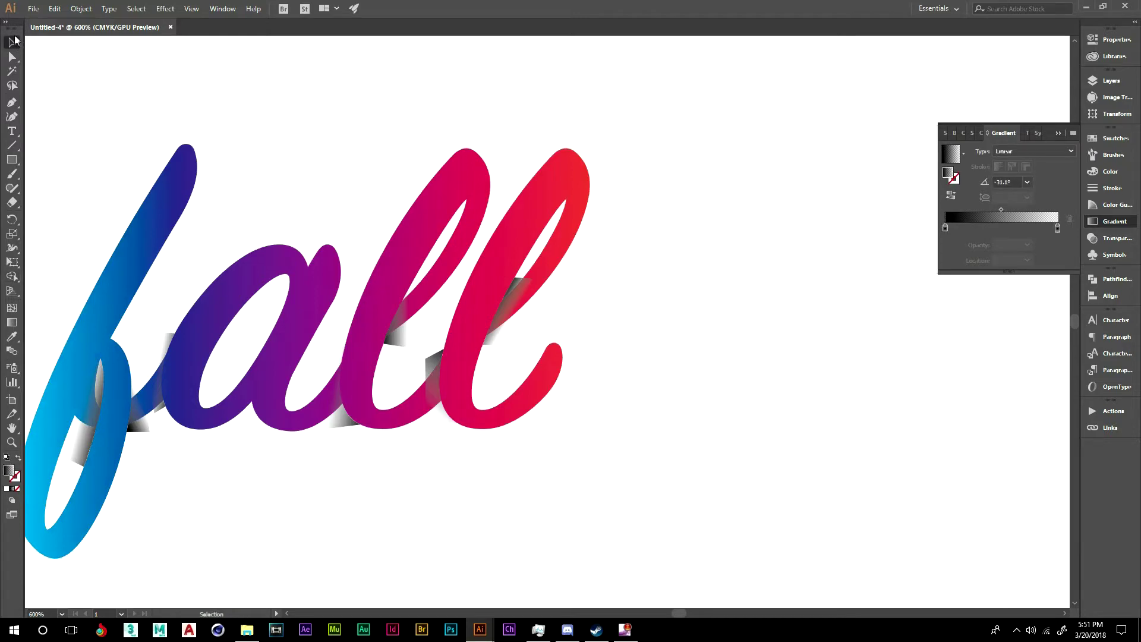
left_click_drag(156, 157, 273, 97)
left_click(210, 338)
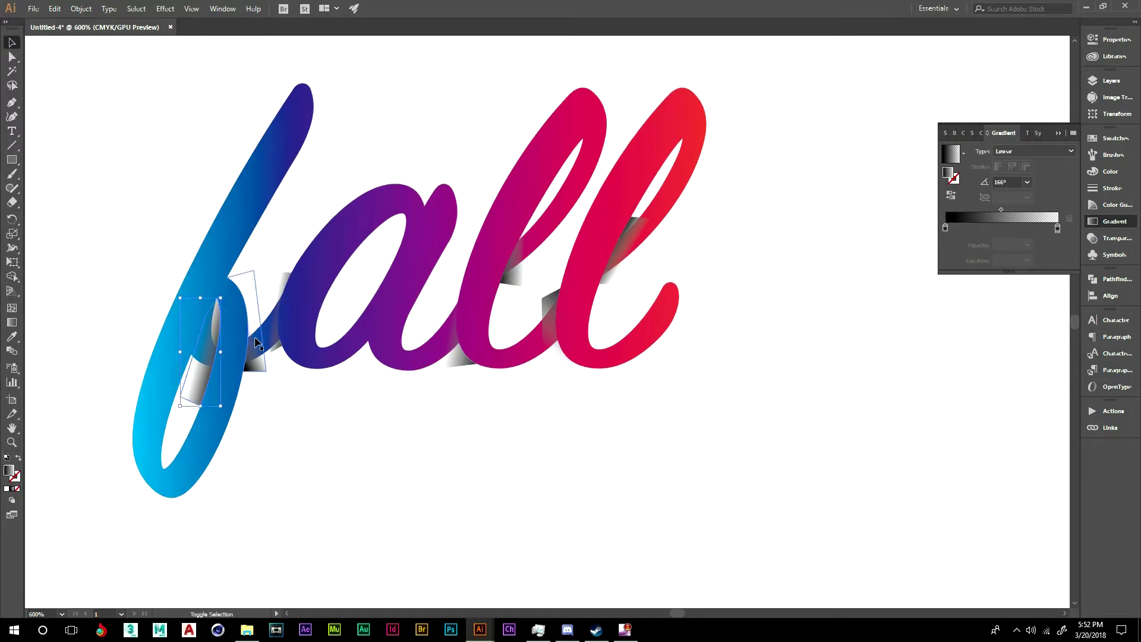
left_click(262, 319, "shift")
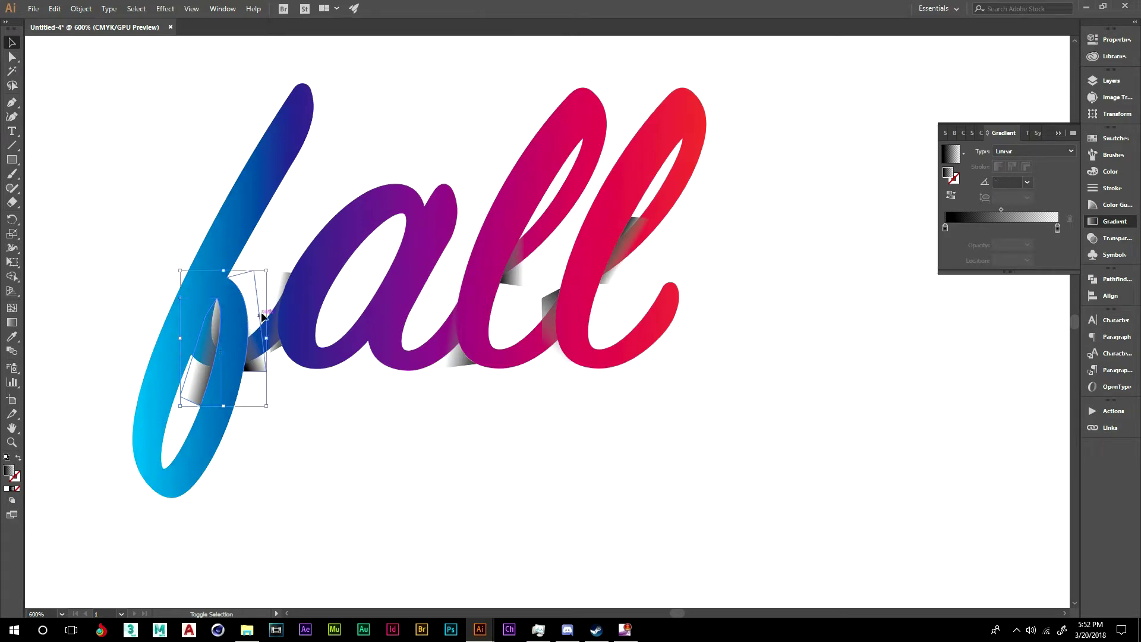
left_click(277, 303, "shift")
left_click(454, 356, "shift")
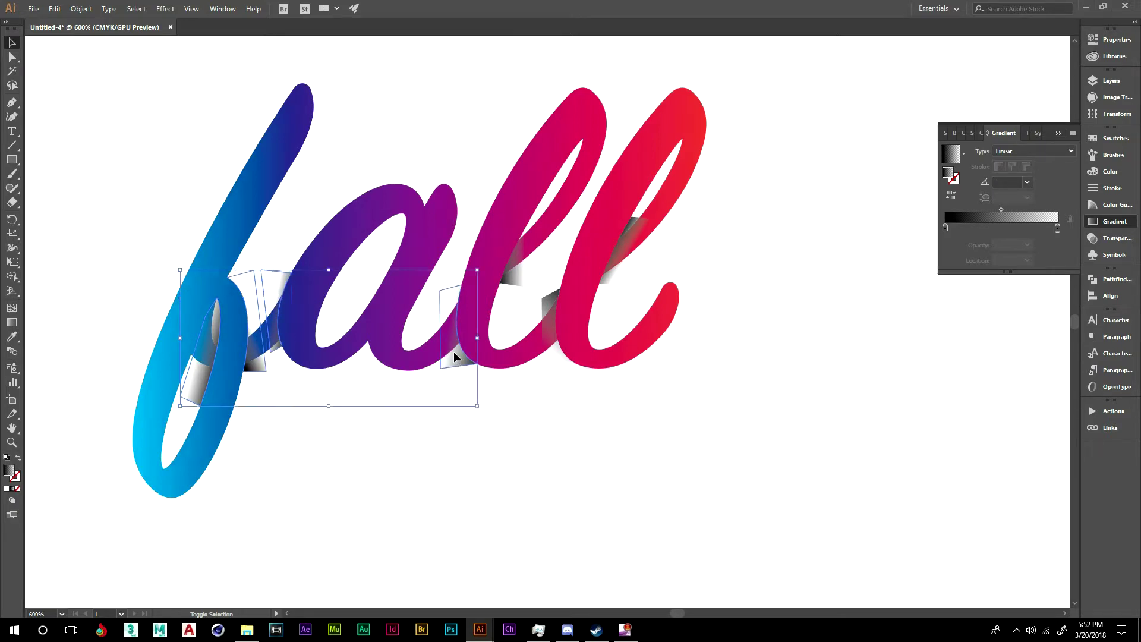
left_click(561, 317, "shift")
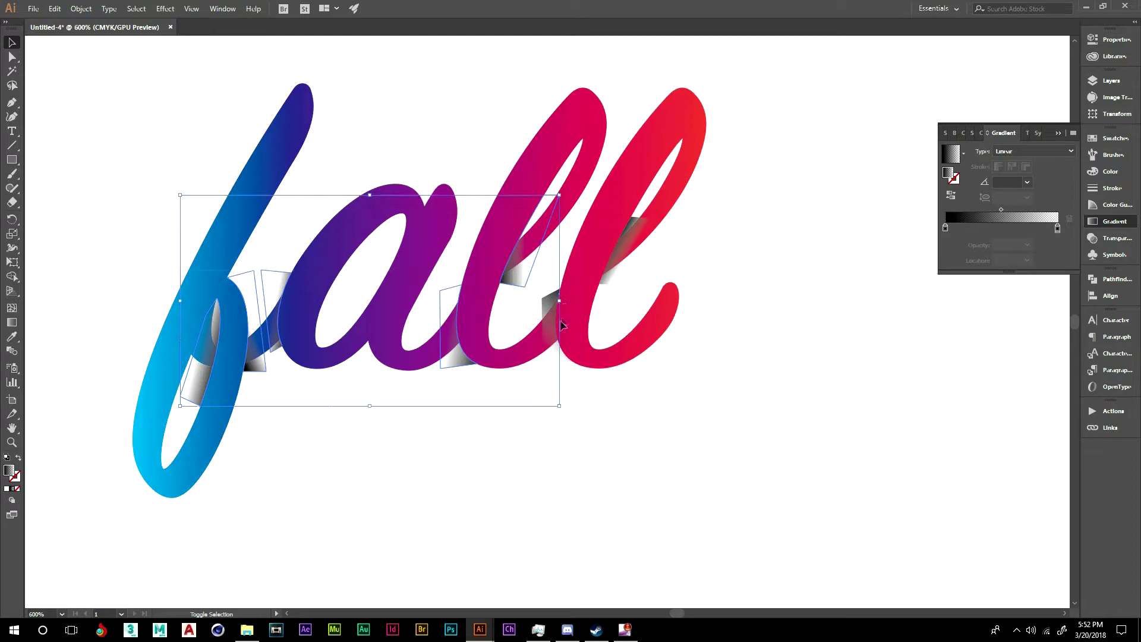
left_click(564, 322, "shift")
left_click(622, 268, "shift")
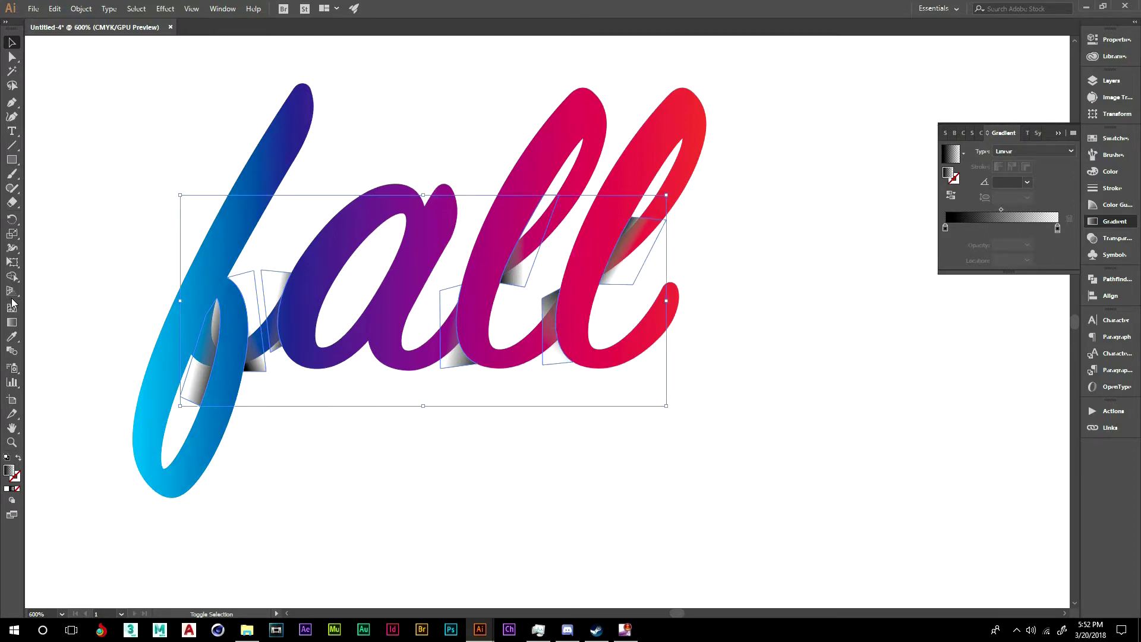
left_click(101, 245)
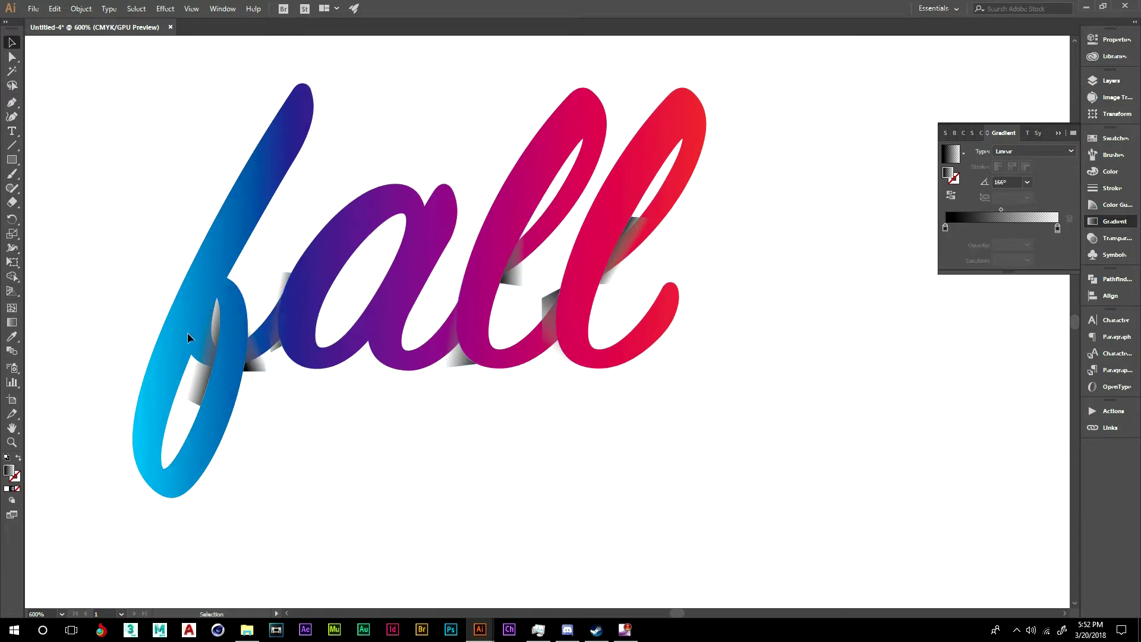
left_click(204, 346)
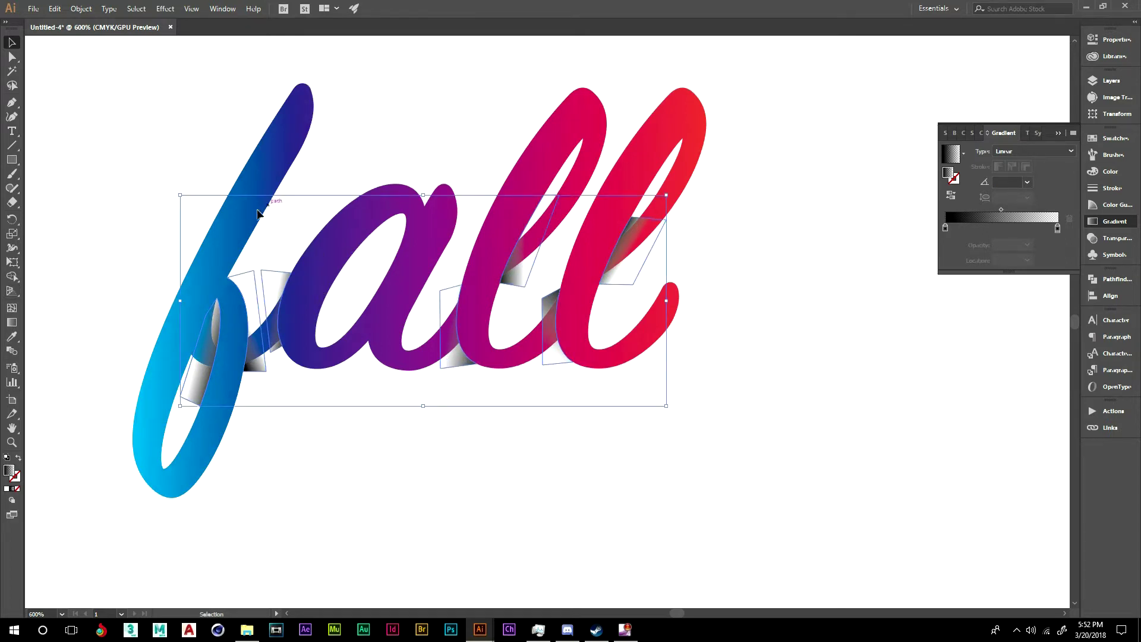
Unlock the "fall" lettering, copy it and lock it again.
left_click(104, 88)
left_click(72, 12)
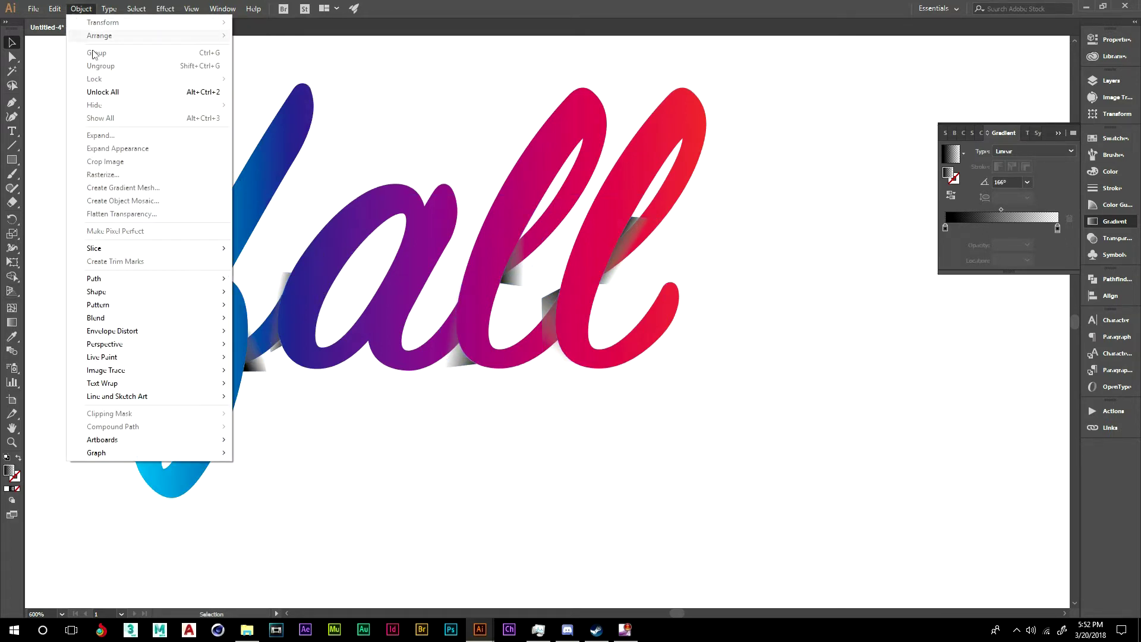
left_click(109, 91)
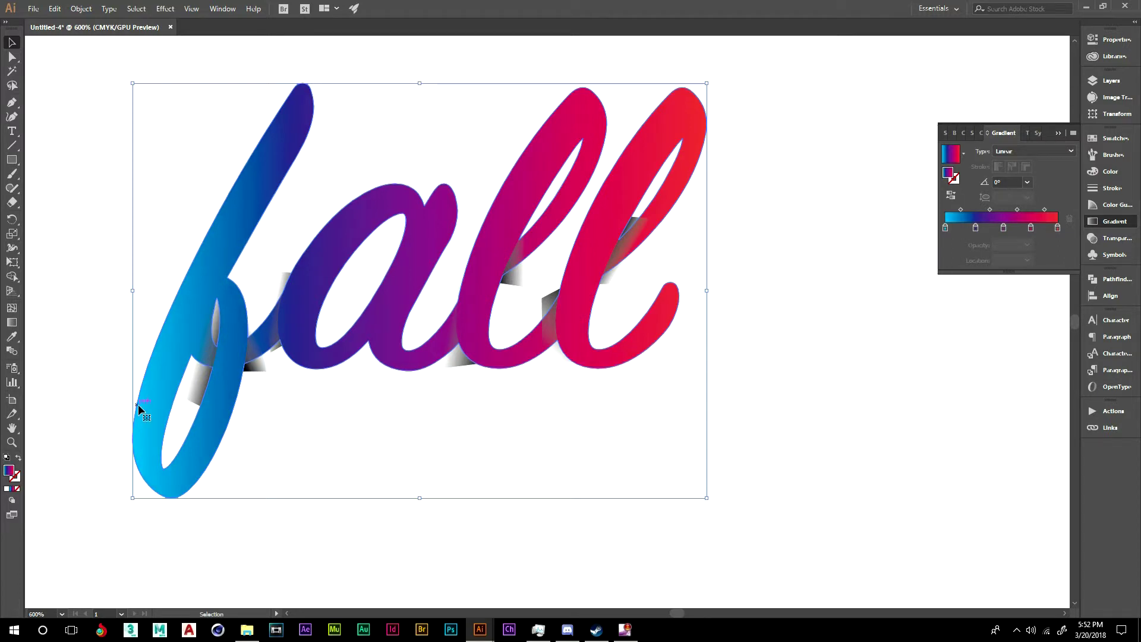
key("a")
key("v")
Create an opacity mask for the grouped shadow shapes and open the mask for editing.
left_click(260, 352)
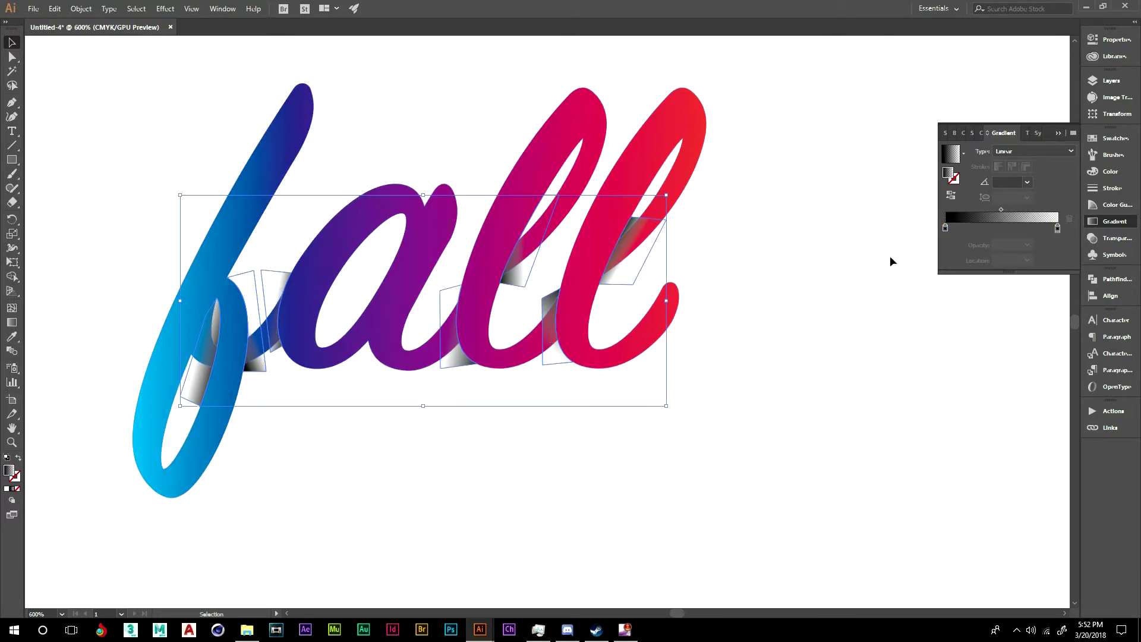
left_click(1114, 240)
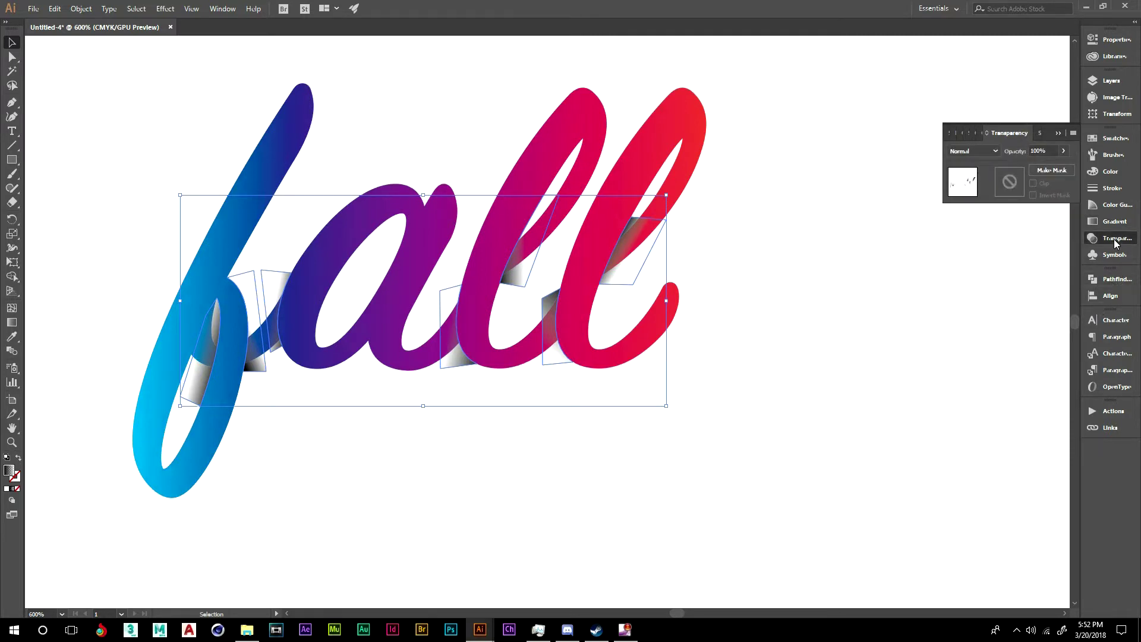
left_click(1036, 169)
left_click(1012, 180)
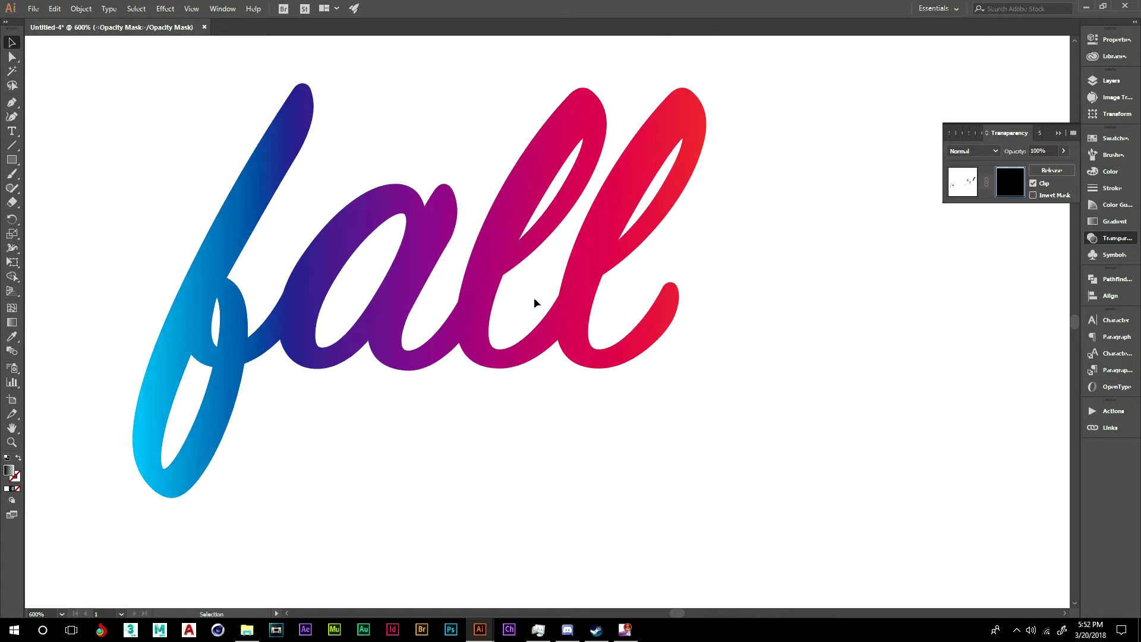
Paste the copied lettering into the opacity mask, give it a white fill with no stroke, and move it over the original lettering.
key("ctrl+v")
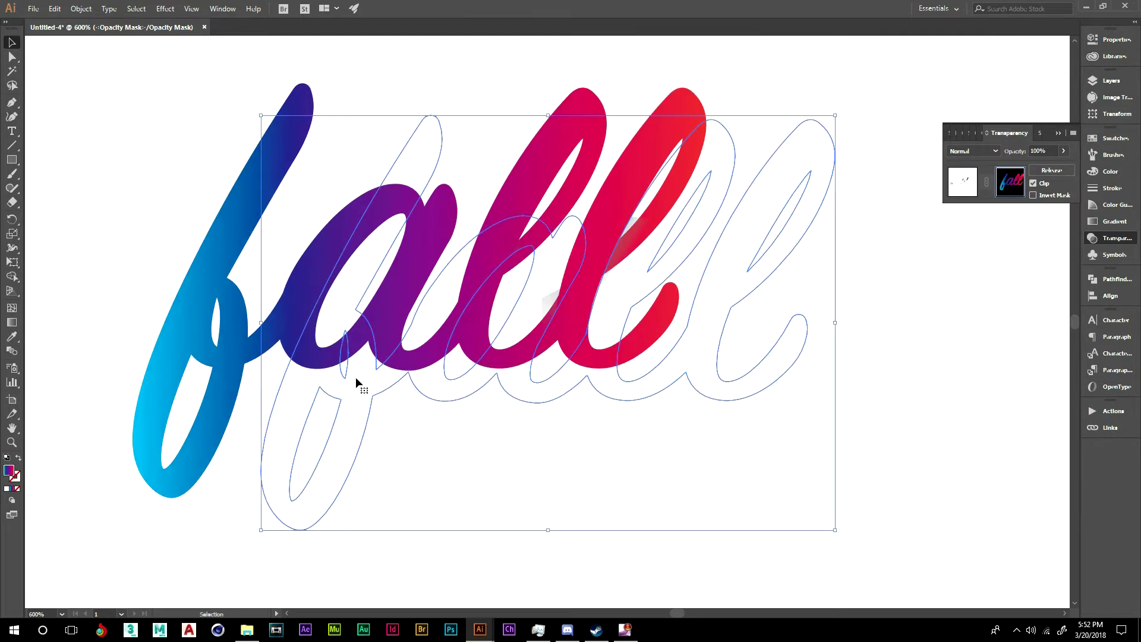
key("d")
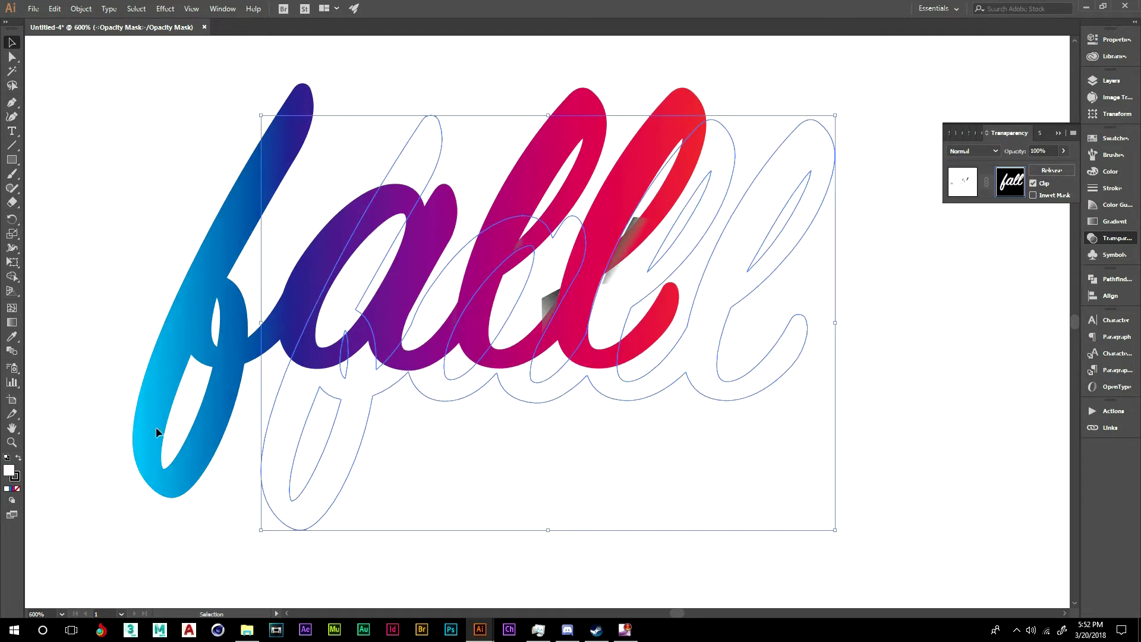
left_click(17, 479)
left_click(16, 489)
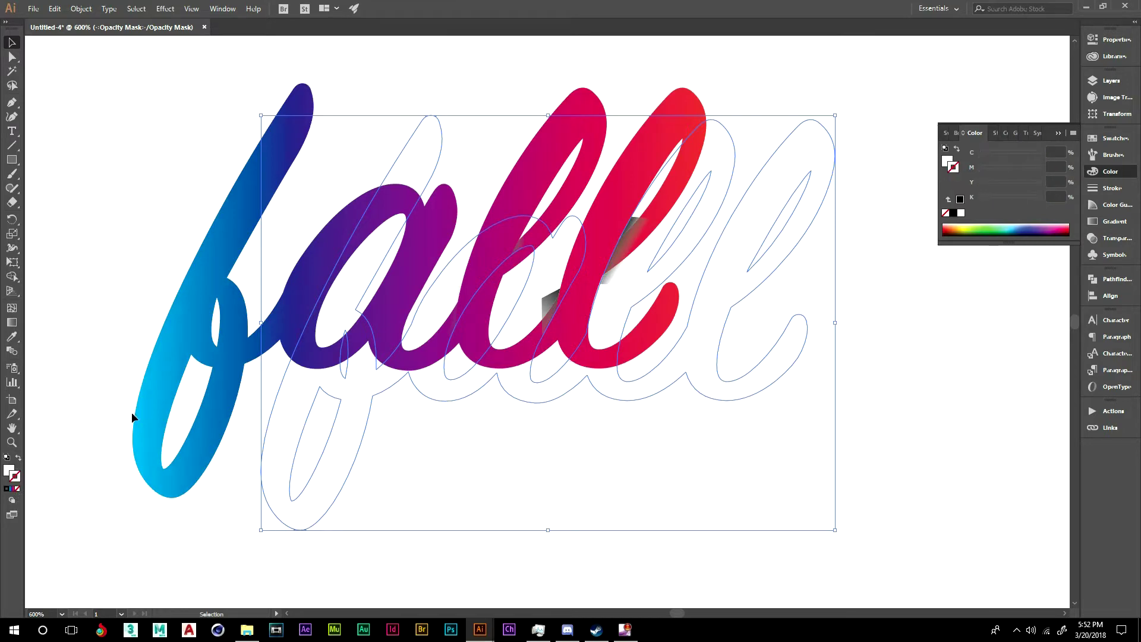
left_click_drag(319, 316, 217, 290)
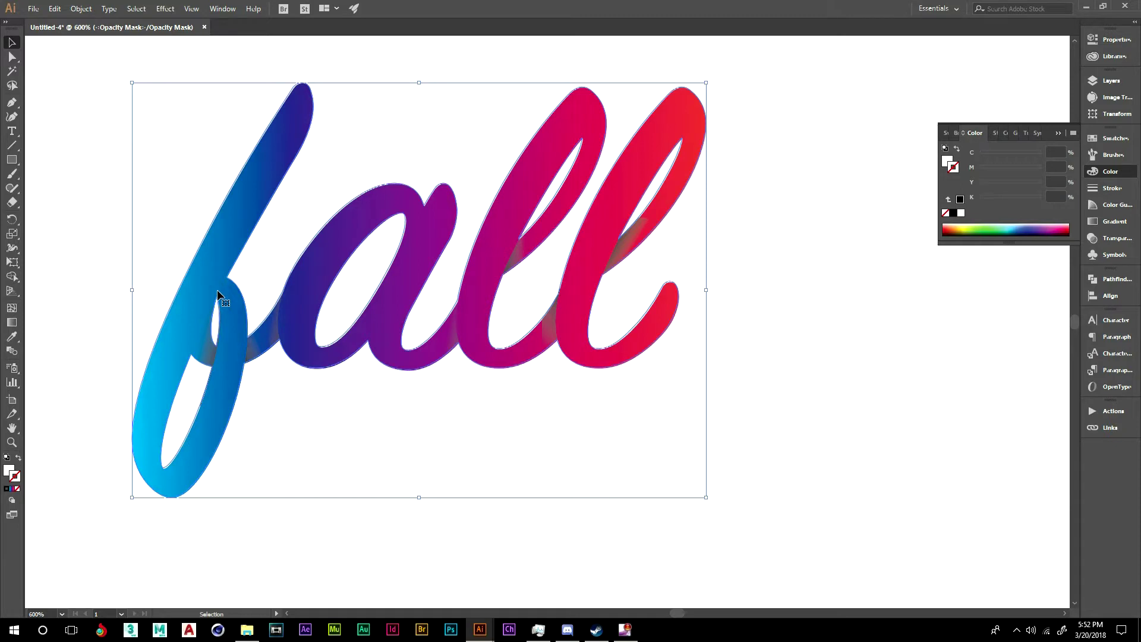
key("ctrl+shift+a")
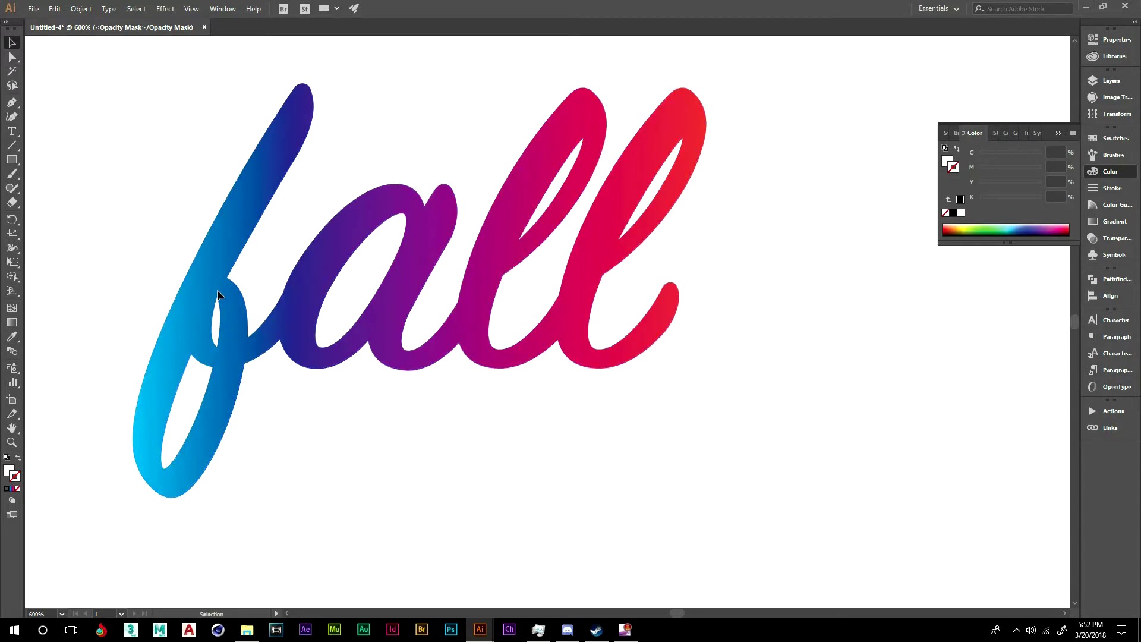
left_click(1113, 240)
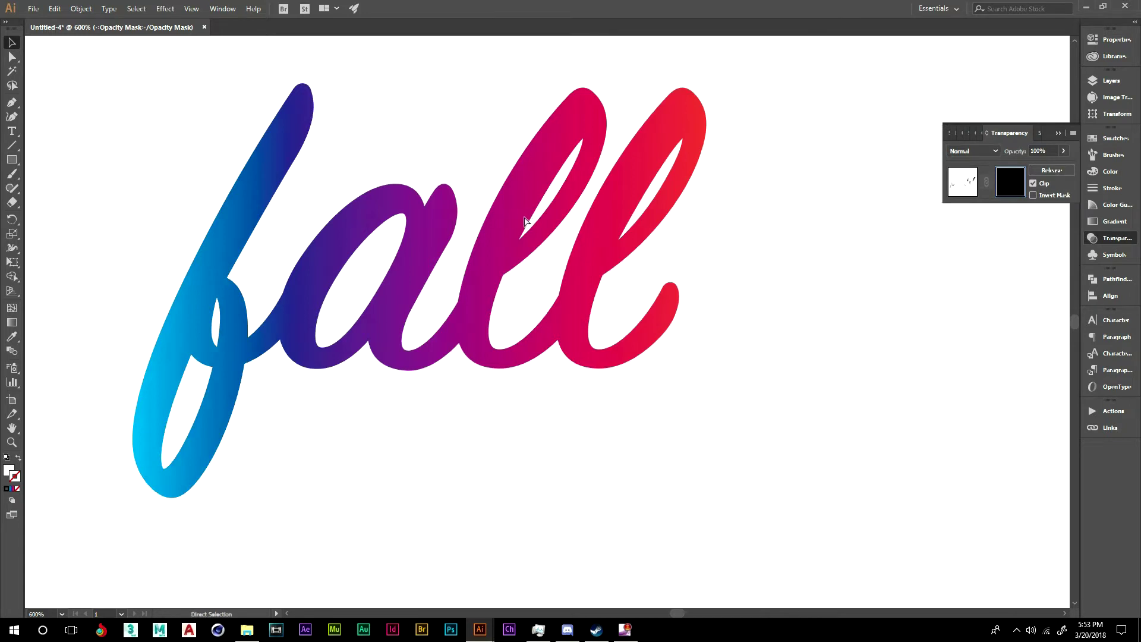
key("ctrl+a")
key("v")
left_click(797, 333)
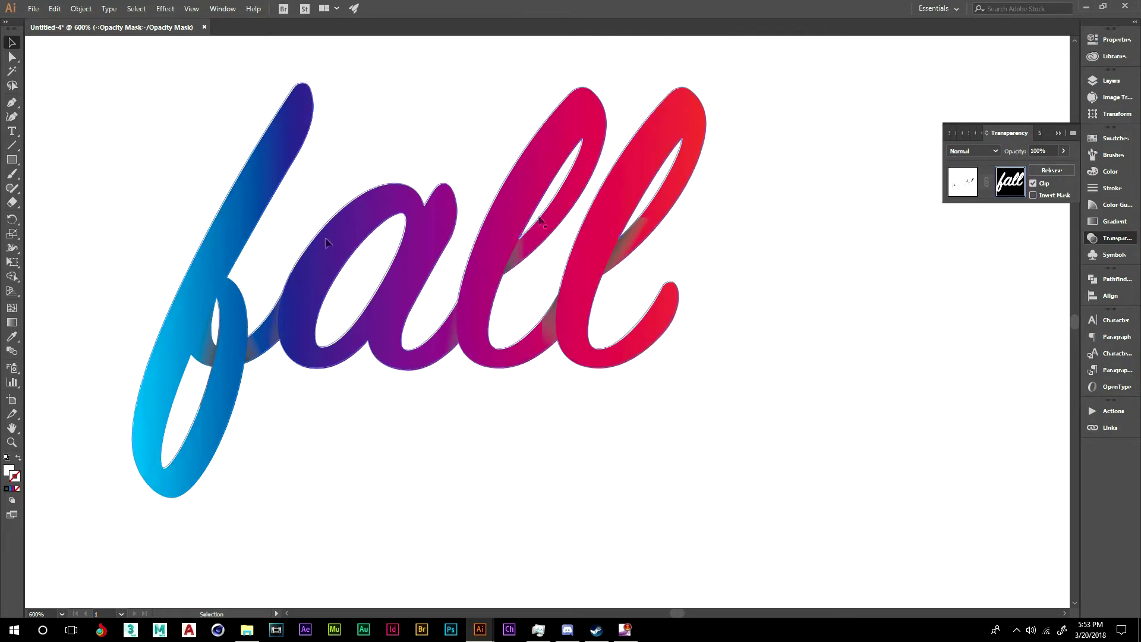
Fine-tune the position of the white mask lettering so its edges line up with the coloured lettering.
left_click(626, 178)
key("ctrl+plus")
key("ctrl+plus")
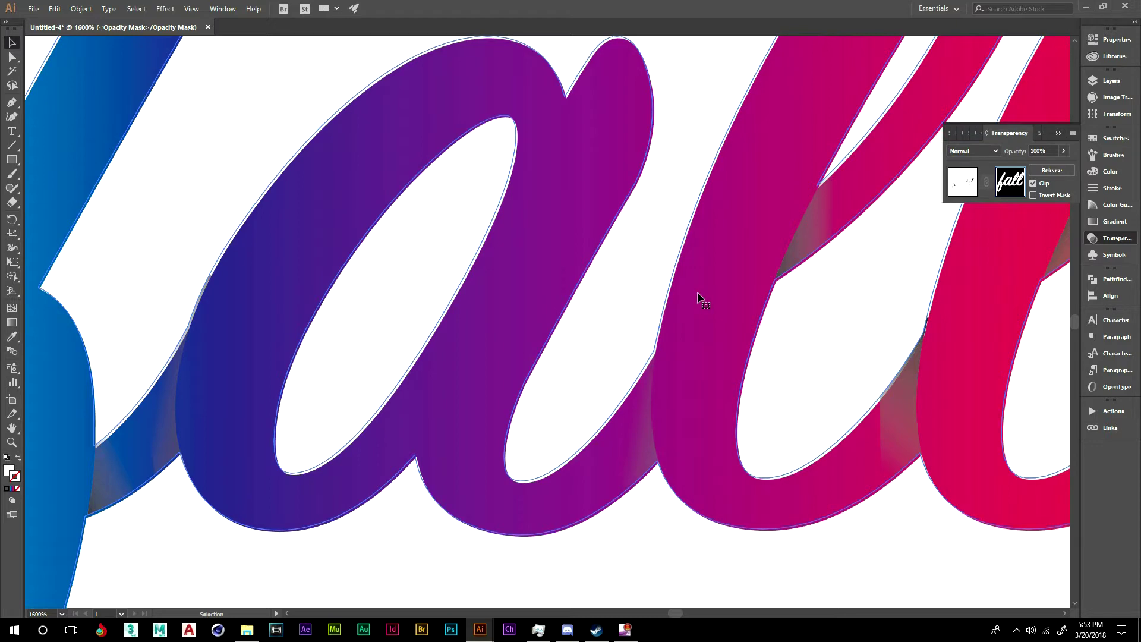
left_click_drag(698, 293, 697, 295)
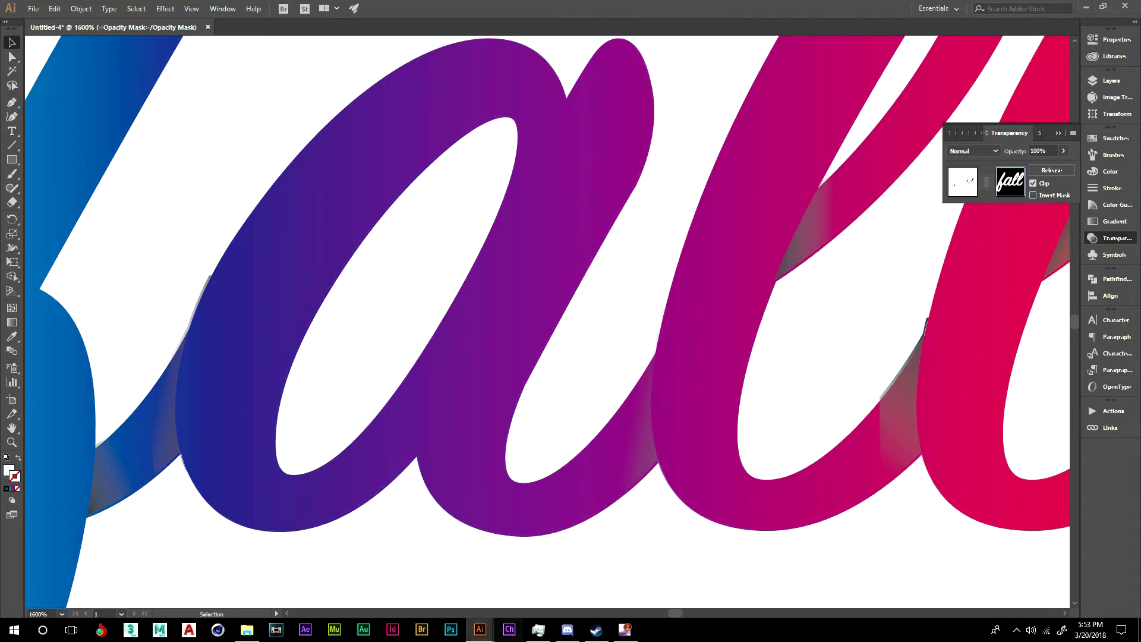
left_click_drag(704, 245, 728, 251)
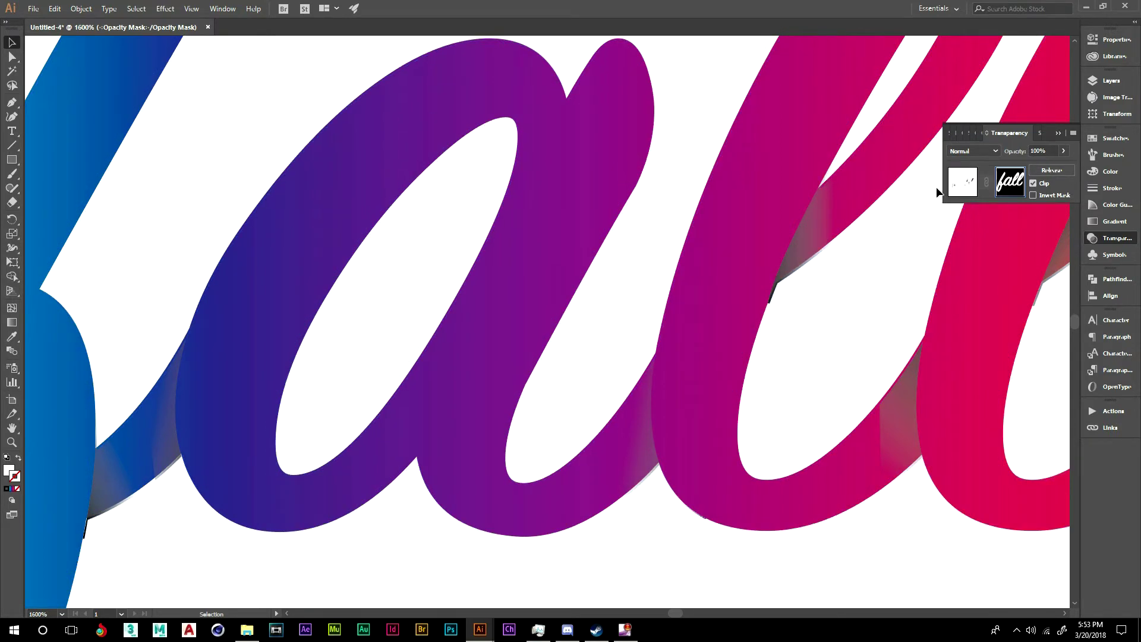
key("shift+m")
key("ctrl+minus")
key("ctrl+minus")
key("ctrl+minus")
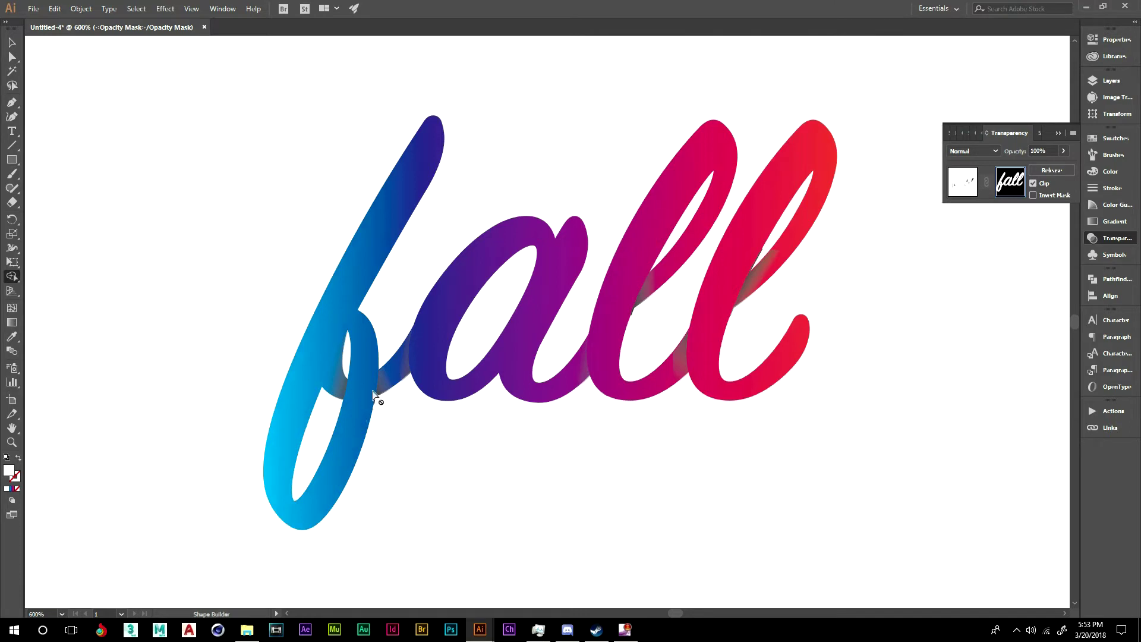
Leave the opacity mask, set the shadow group's blend mode to Darken and deselect it.
left_click(975, 189)
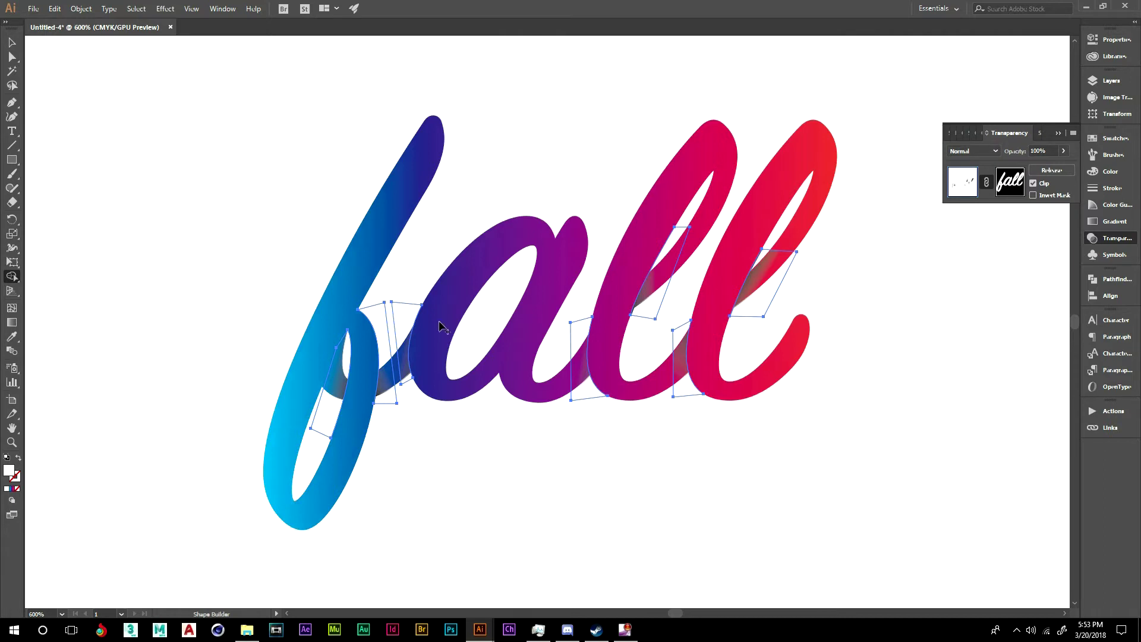
left_click(986, 151)
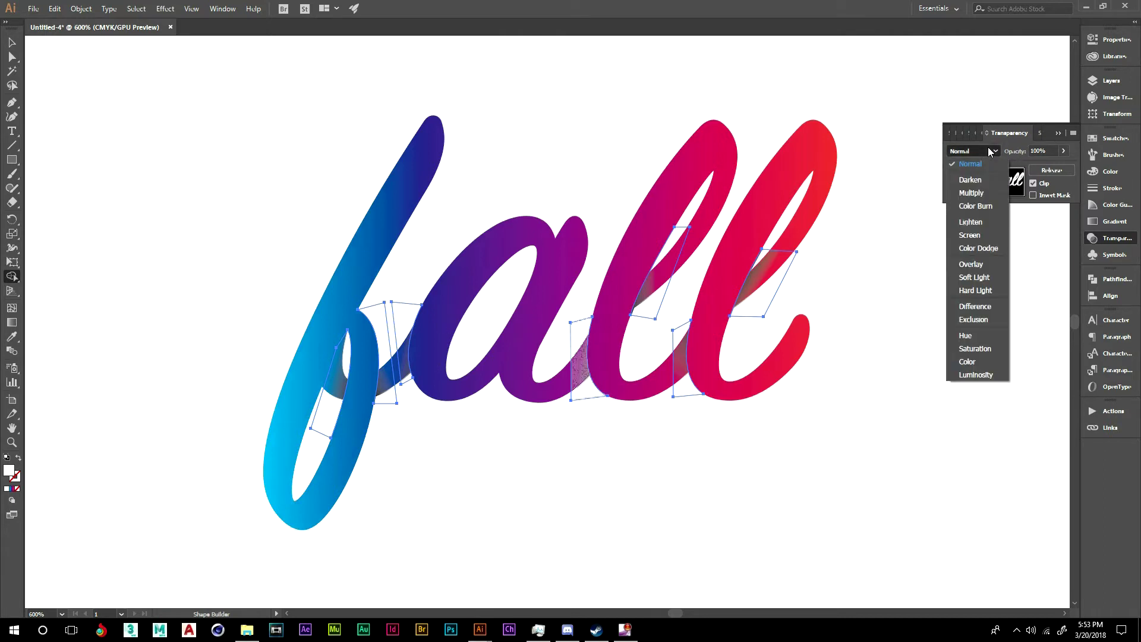
left_click(970, 180)
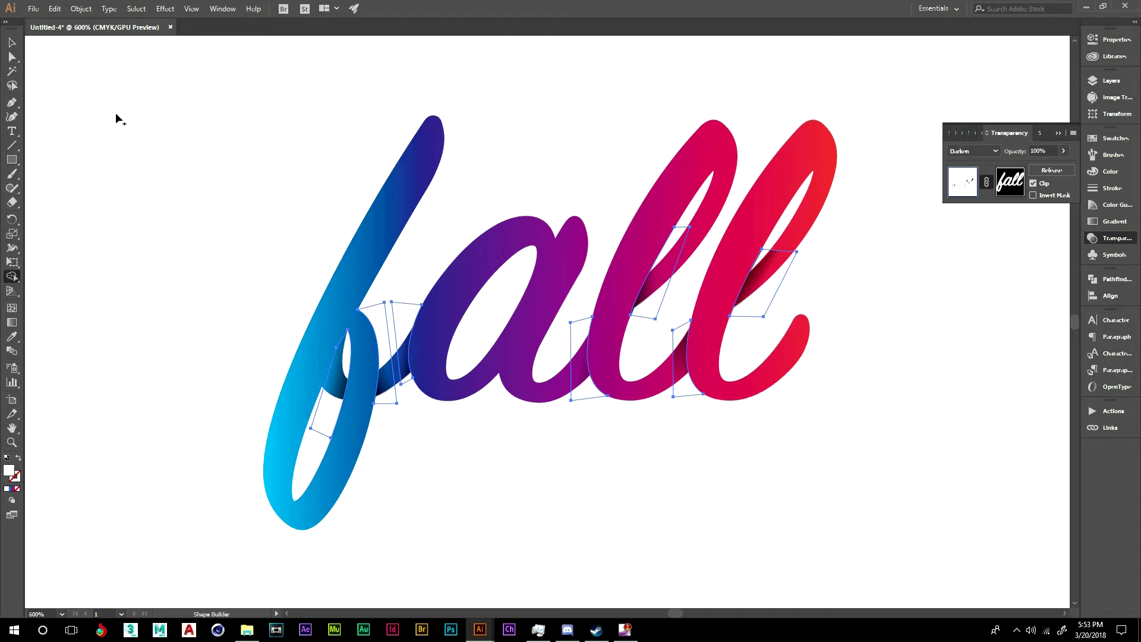
left_click(12, 43)
left_click(150, 117)
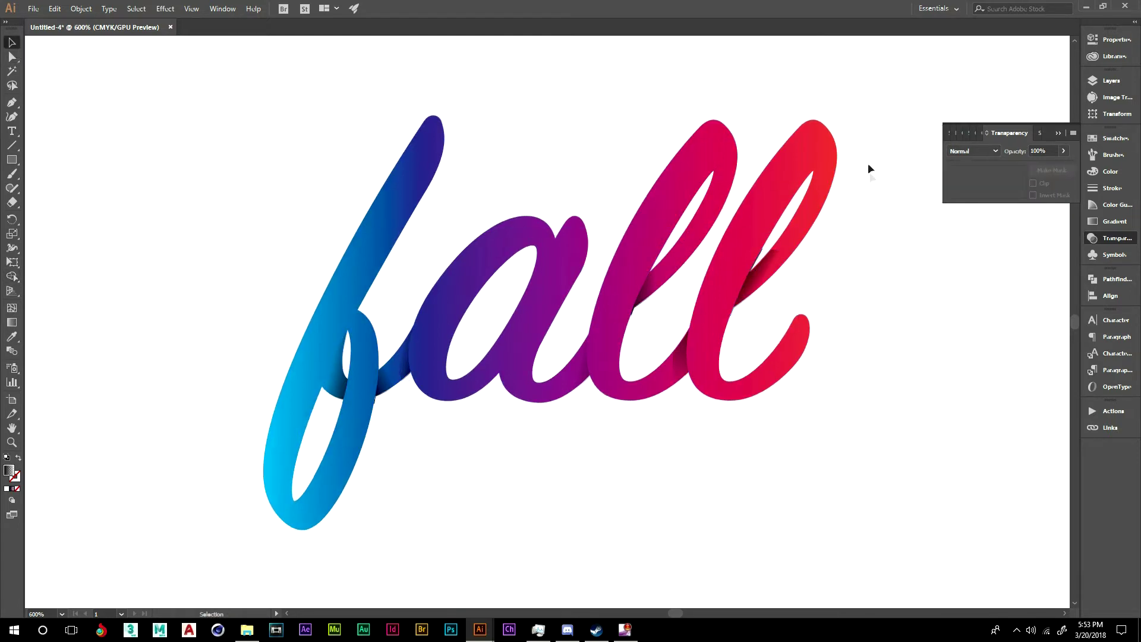
Select the shadow group, open its opacity mask for editing and select the white mask lettering.
key("shift+k")
key("ctrl+equal")
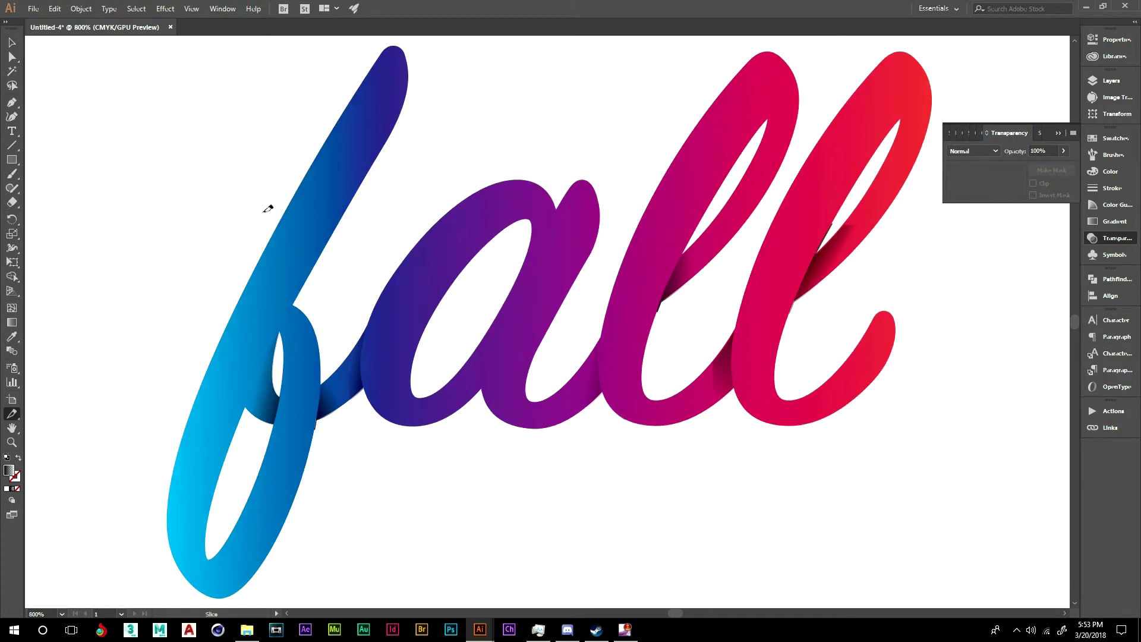
left_click(11, 42)
left_click(287, 376)
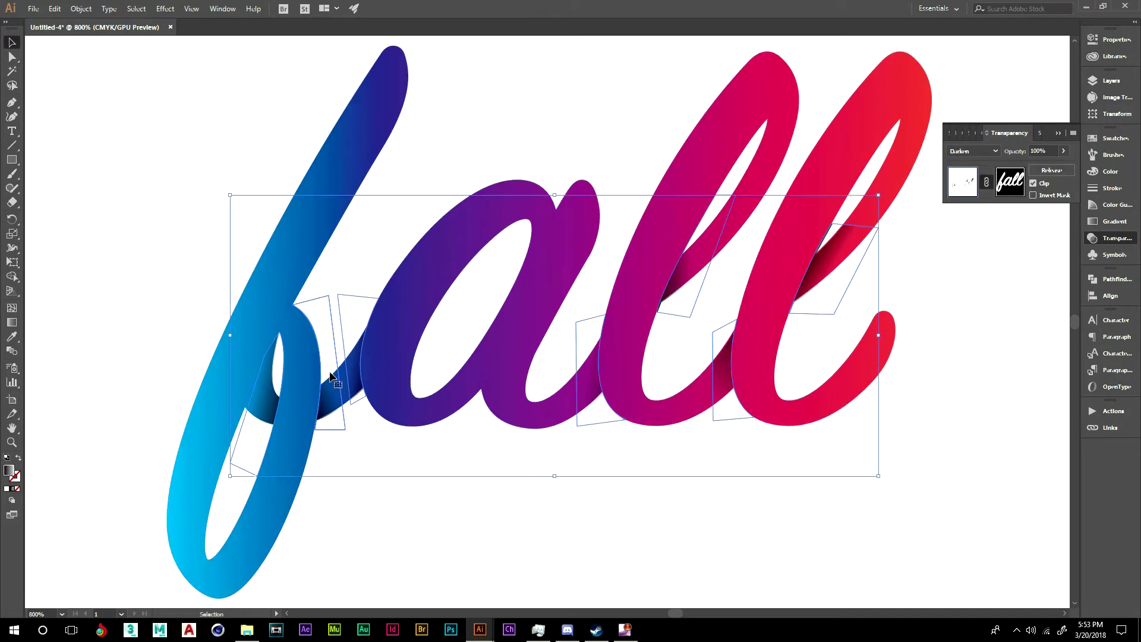
left_click(1013, 193)
left_click(900, 154)
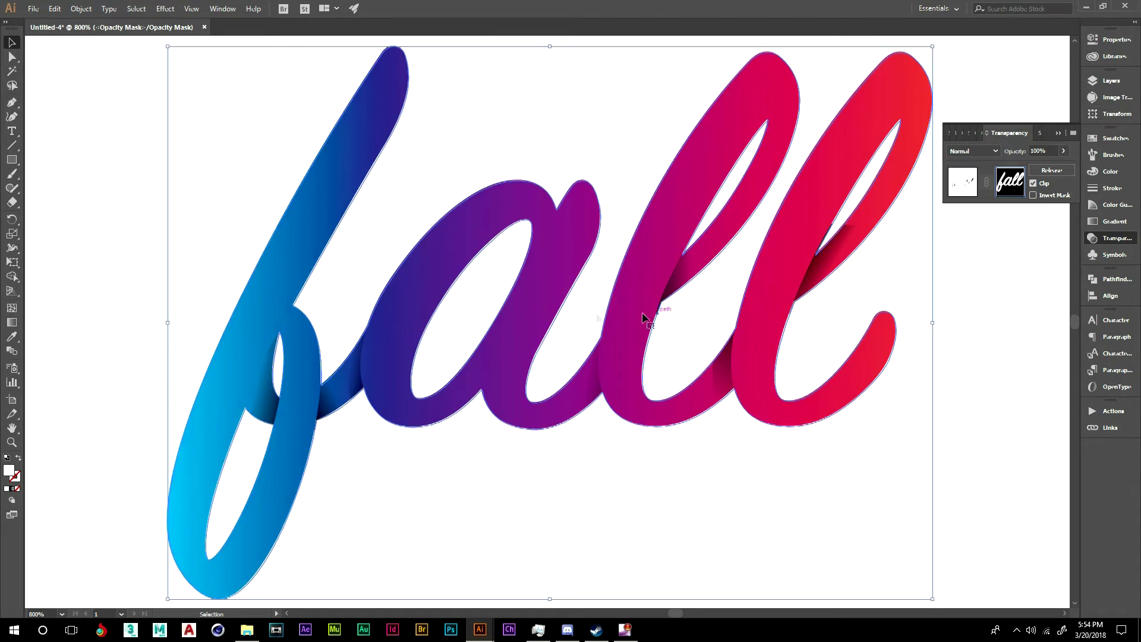
Try nudging the mask lettering left and up, and return it to its previous position.
key("Left")
key("Up")
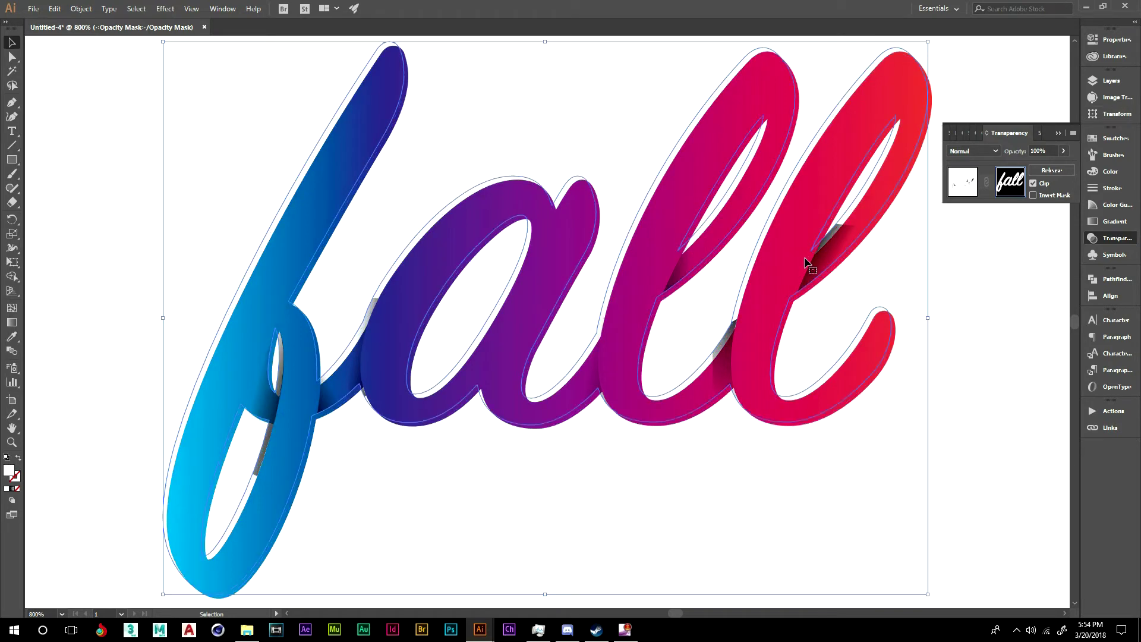
key("Right")
key("Down")
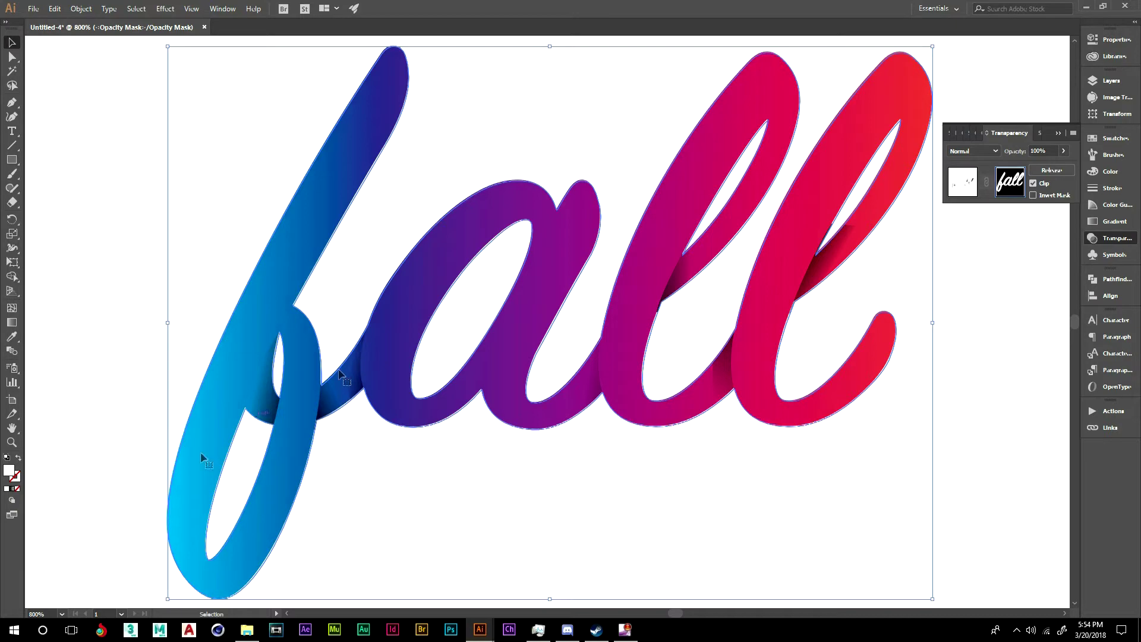
Move the mask lettering slightly until its outline matches the edges of the coloured letters.
key("ctrl+plus")
key("ctrl+plus")
key("ctrl+plus")
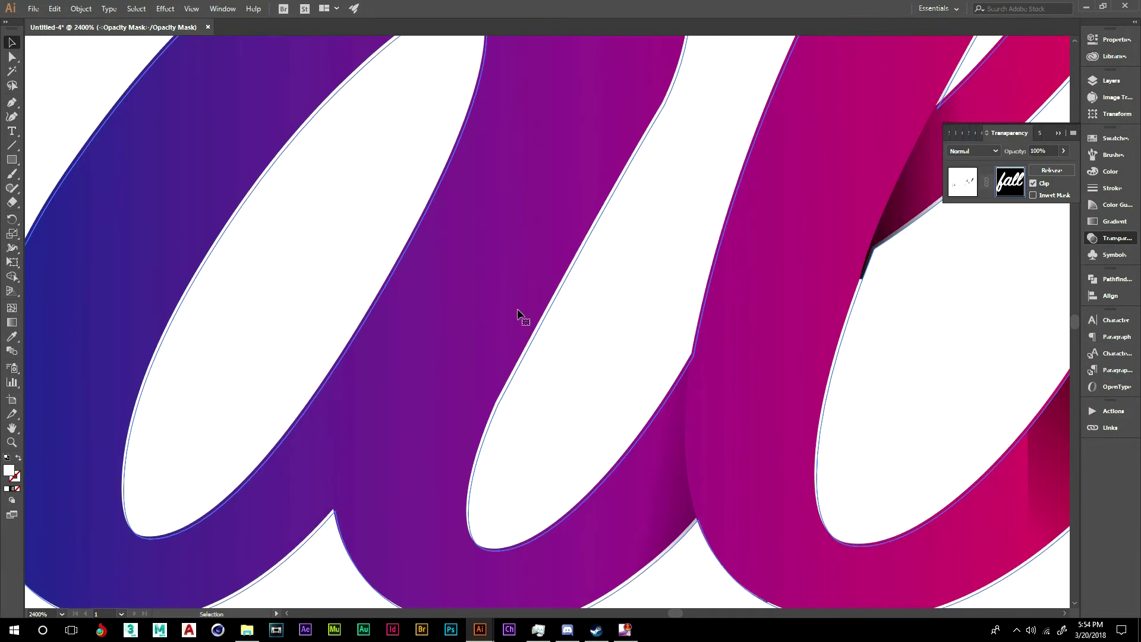
left_click_drag(516, 280, 509, 279)
scroll(558, 248, "up", 5)
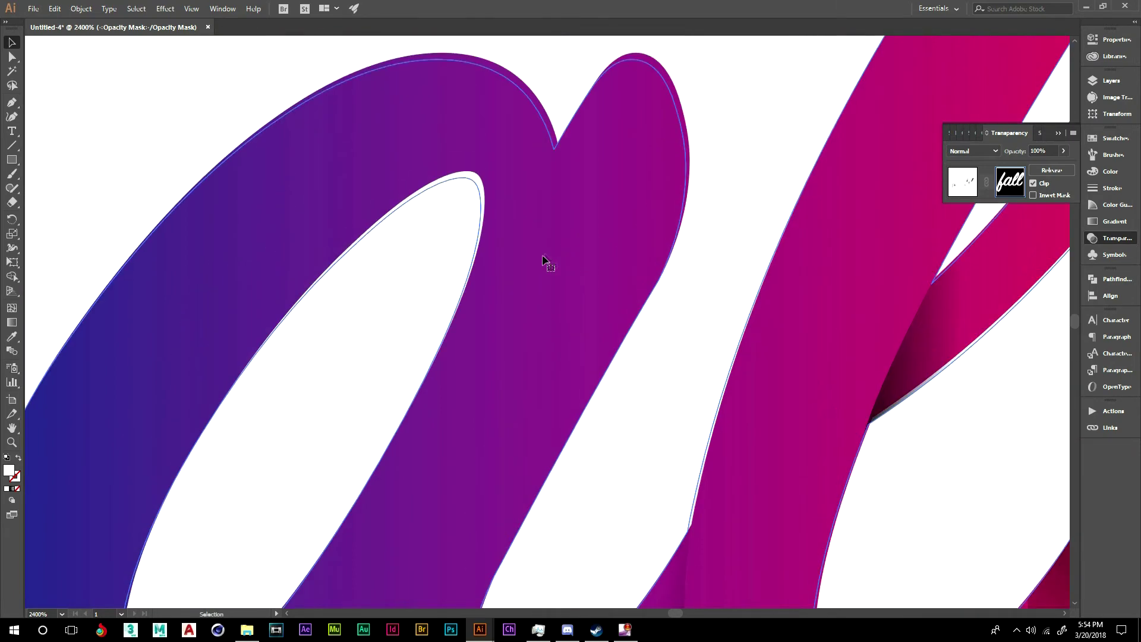
left_click_drag(543, 252, 547, 249)
left_click_drag(737, 126, 487, 3)
left_click(718, 319)
key("ctrl+minus")
key("ctrl+minus")
key("ctrl+minus")
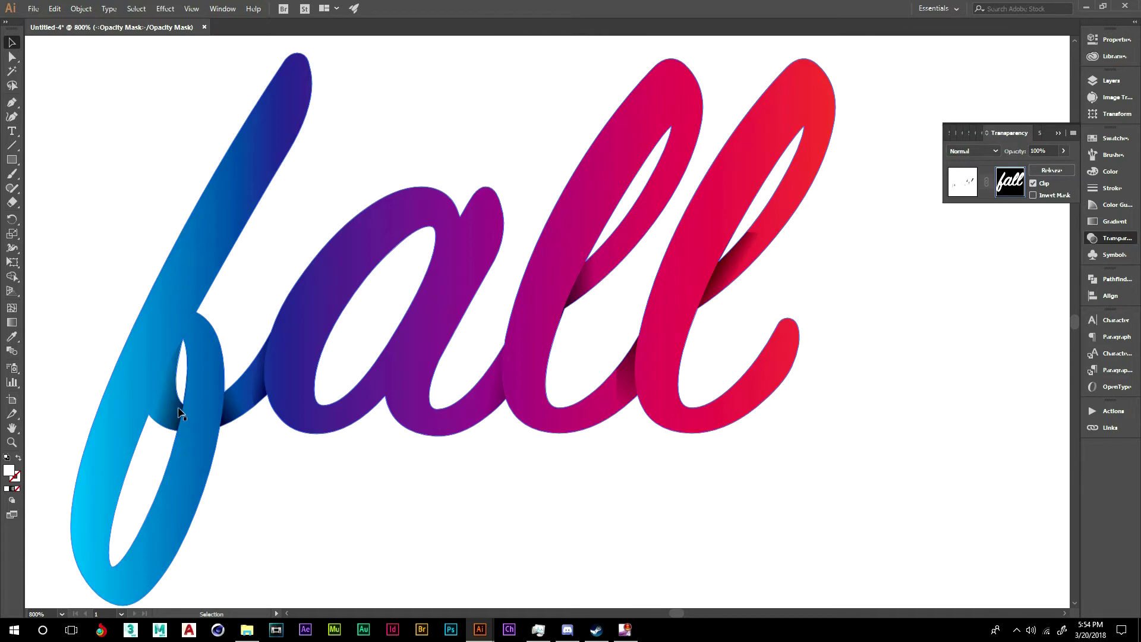
Leave the opacity mask and return to editing the artwork with nothing selected.
key("ctrl+shift+a")
left_click(12, 57)
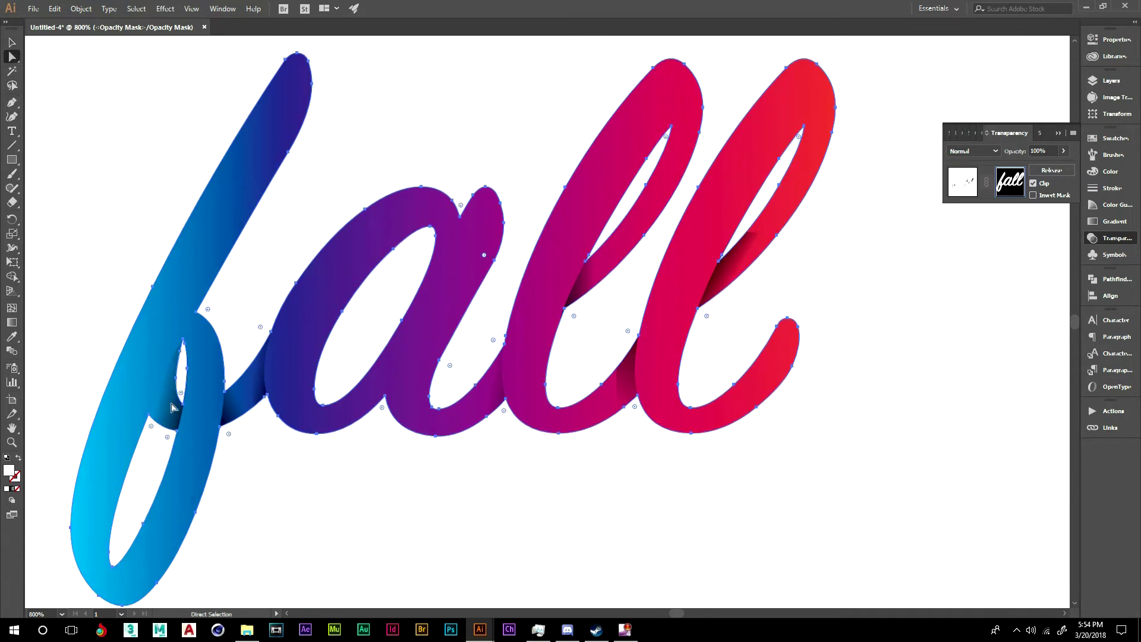
left_click(962, 191)
left_click_drag(456, 535, 726, 451)
left_click(726, 451)
Select the shadow shape inside the f's lower loop and redraw its gradient further under the overlapping stroke for a lighter shadow.
left_click(435, 313)
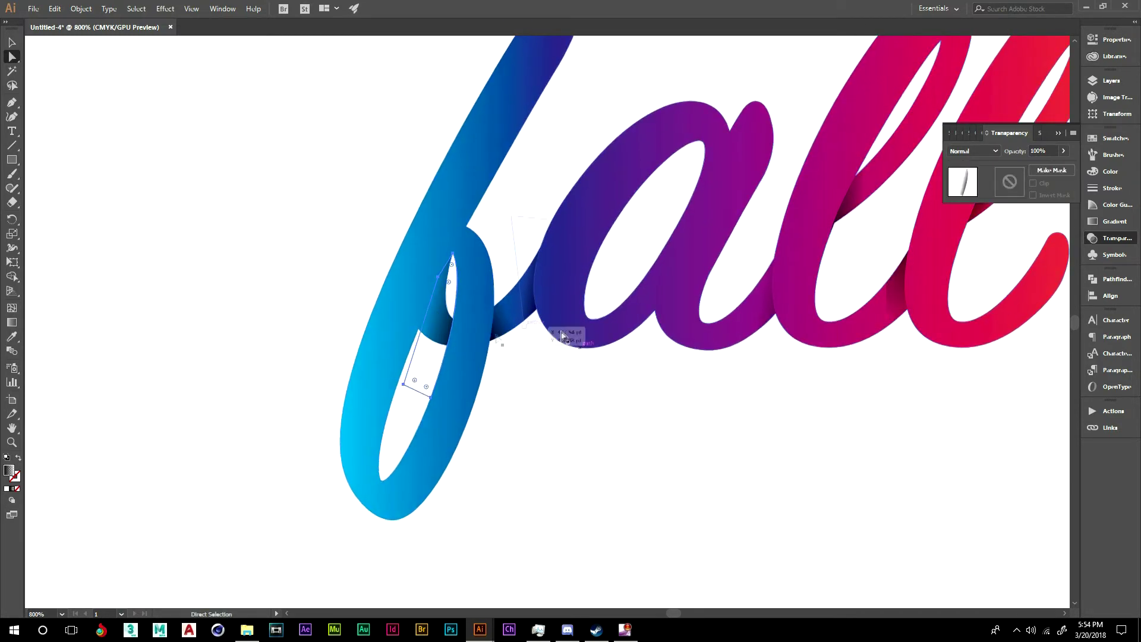
key("period")
key("g")
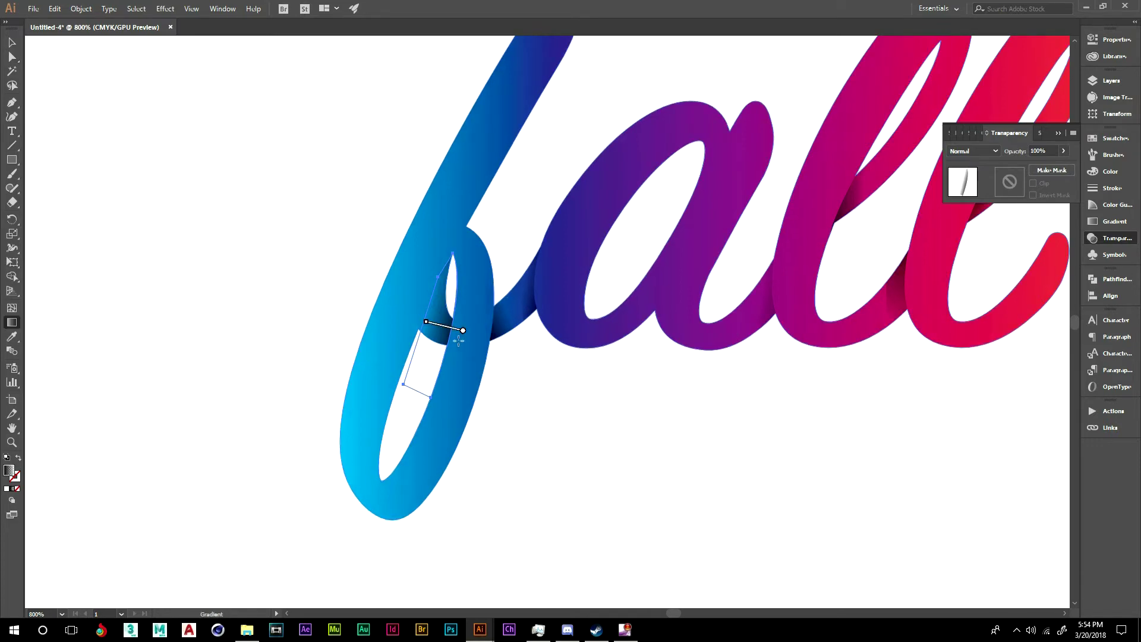
key("ctrl+plus")
key("ctrl+plus")
key("ctrl+plus")
key("ctrl+plus")
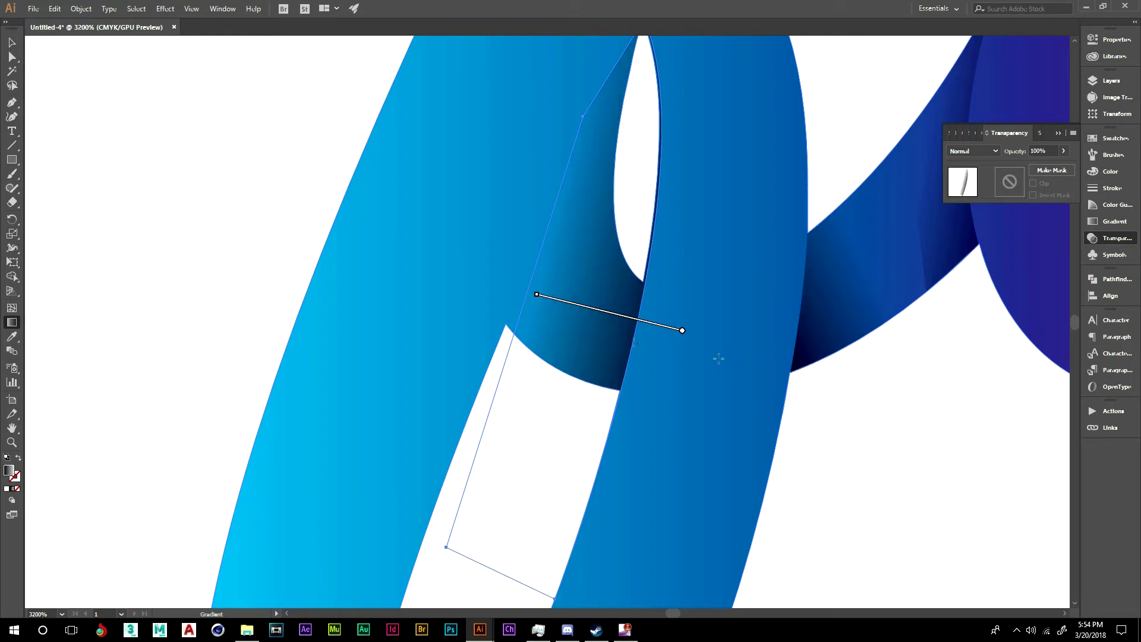
left_click_drag(763, 351, 572, 307)
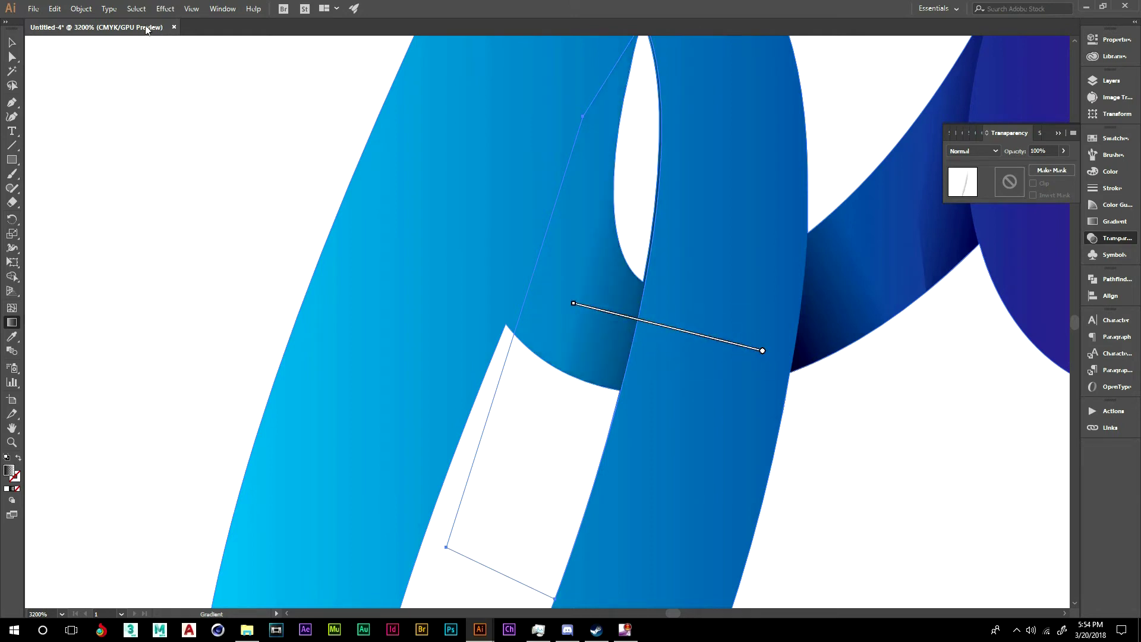
Deselect the f's loop shadow and isolate the shadow group at the join between the f and the a.
left_click(12, 43)
left_click(533, 292)
left_click_drag(507, 200, 145, 262)
left_click_drag(625, 509, 500, 451)
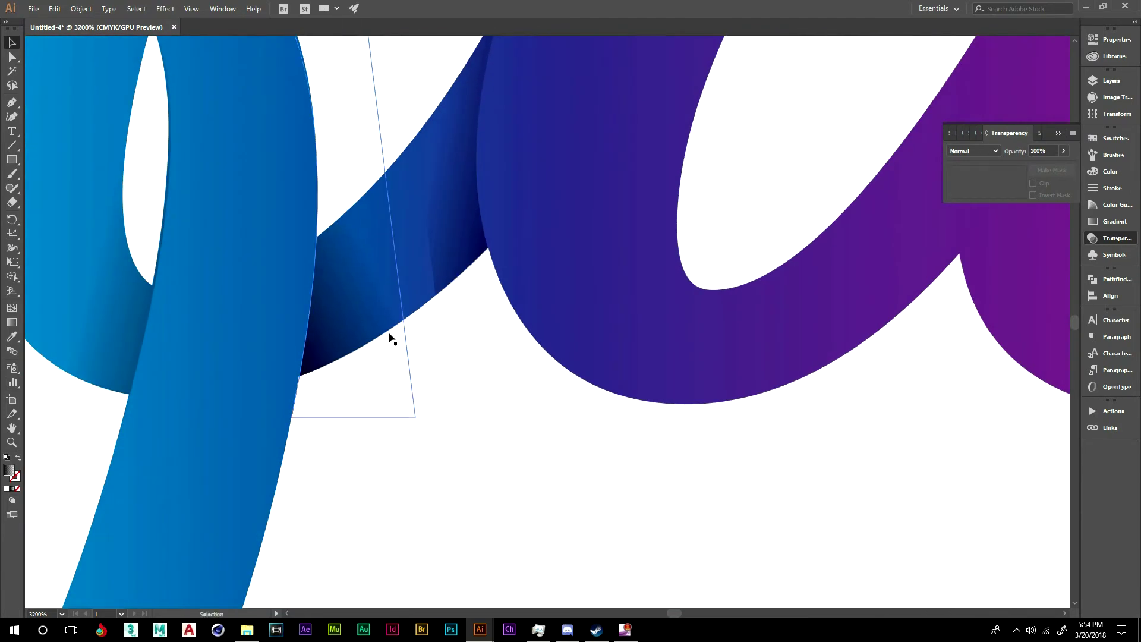
left_click(354, 230)
double_click(465, 240)
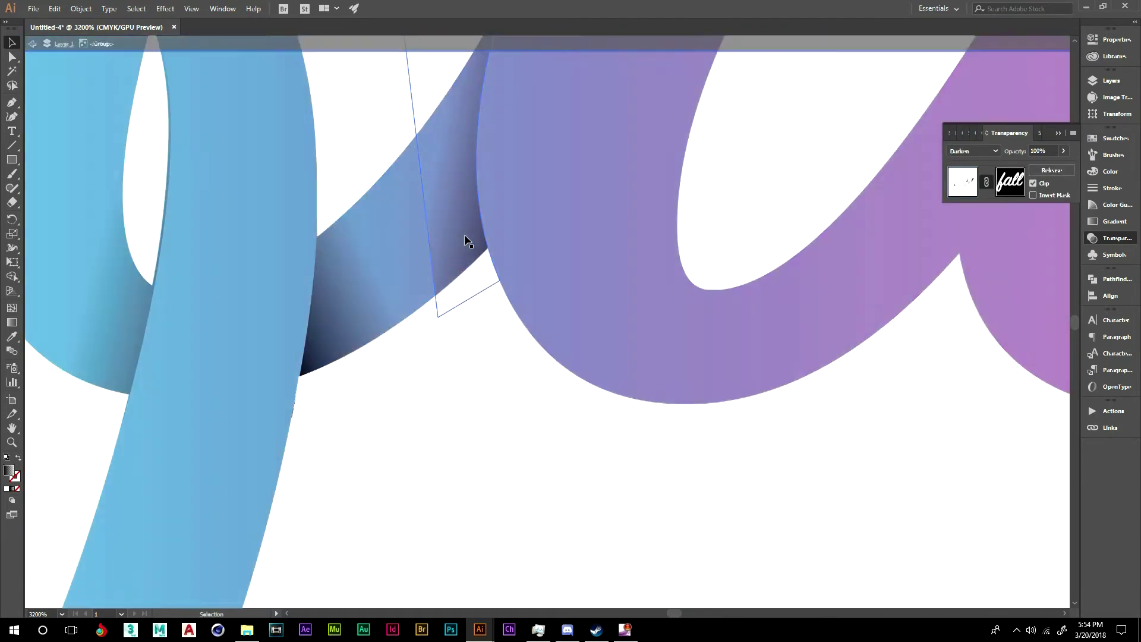
left_click_drag(475, 219, 441, 409)
Redraw the gradient of the shadow beside the a's outer edge to make it softer, and leave isolation mode.
key("g")
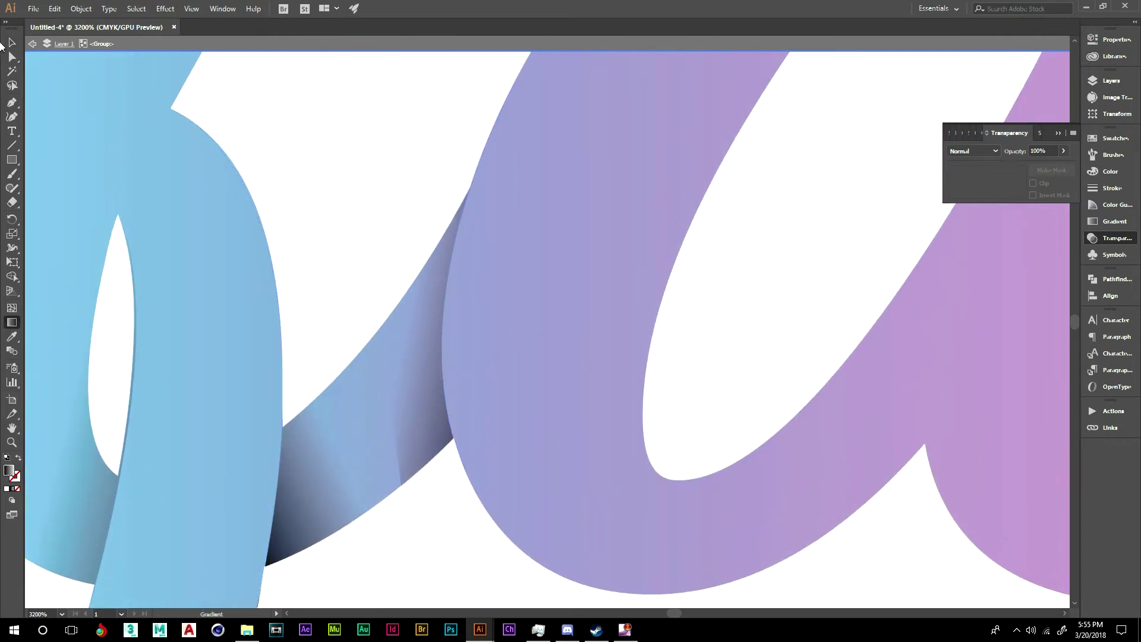
left_click(410, 389)
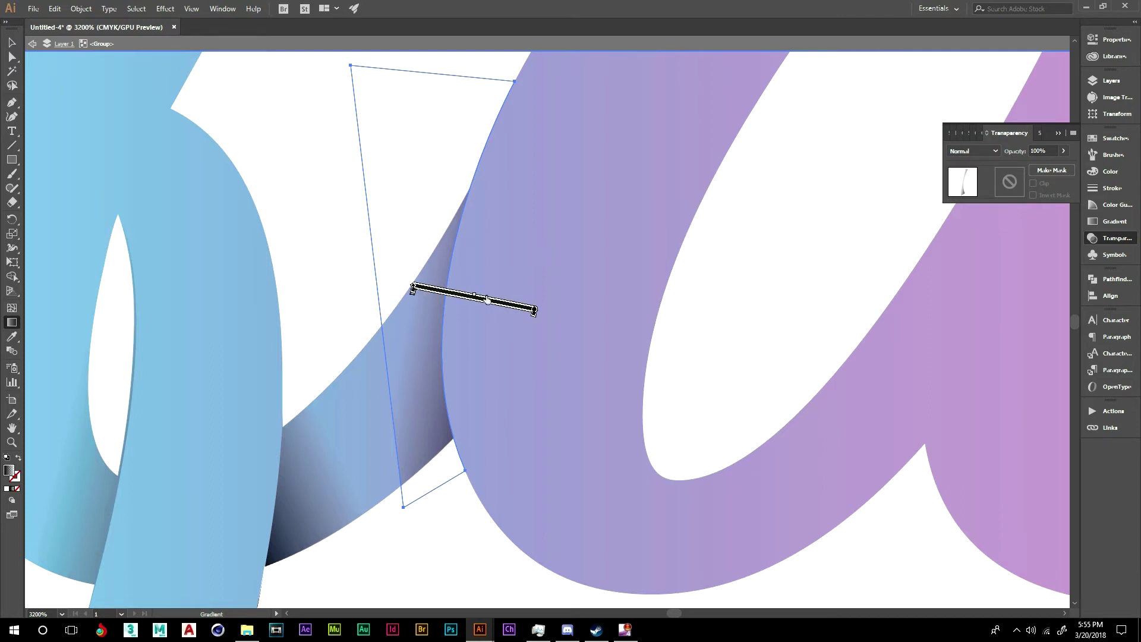
left_click_drag(564, 314, 443, 294)
left_click_drag(579, 322, 430, 289)
left_click(11, 42)
left_click(32, 44)
Examine the overlap shadows along the word from the f to the last l.
left_click_drag(384, 269, 208, 115)
left_click_drag(438, 202, 216, 217)
left_click_drag(376, 214, 208, 259)
key("ctrl+minus")
key("ctrl+minus")
key("ctrl+minus")
key("ctrl+minus")
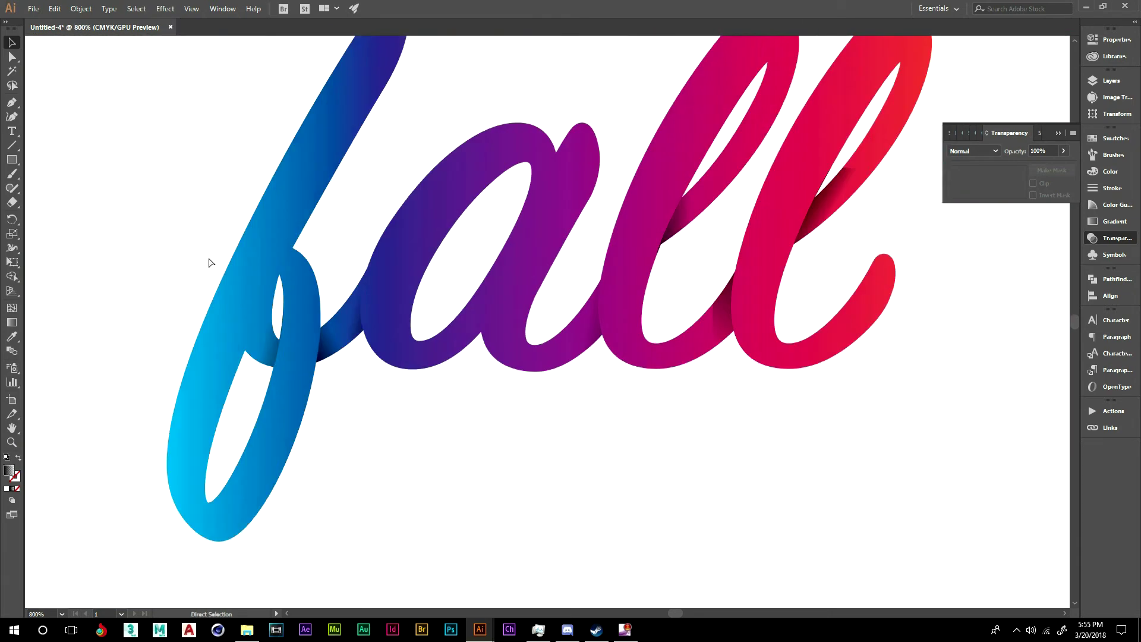
key("ctrl+minus")
key("ctrl+plus")
key("ctrl+plus")
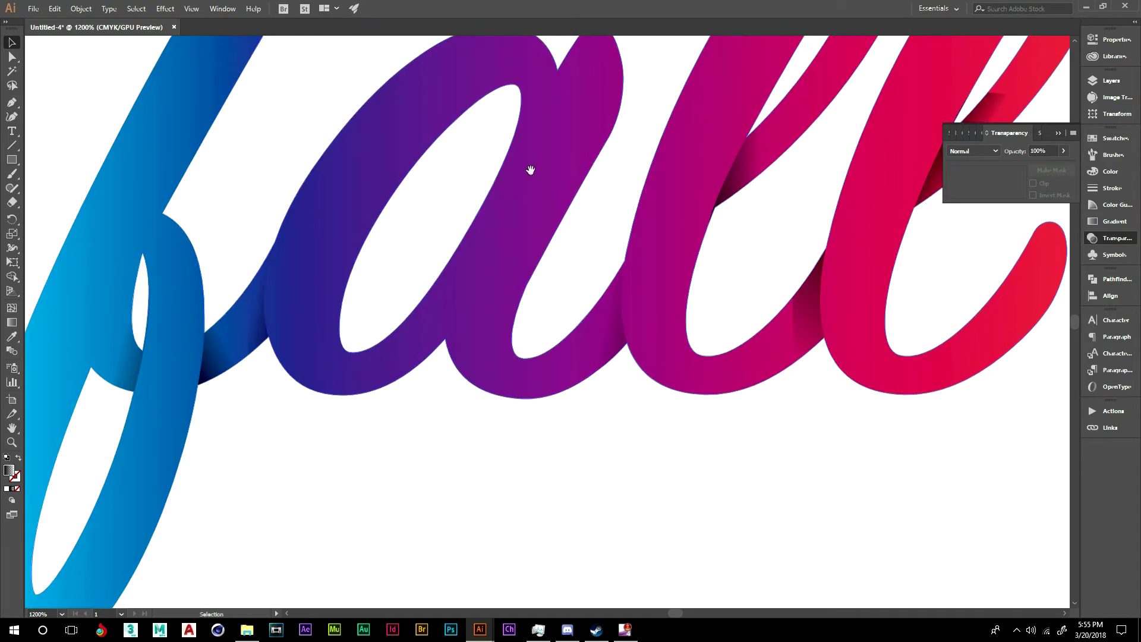
left_click_drag(589, 127, 352, 239)
Isolate the shadow group, redraw the gradient of the shadow in the first l's loop for a softer shade, and leave the group.
double_click(471, 309)
key("g")
left_click(8, 41)
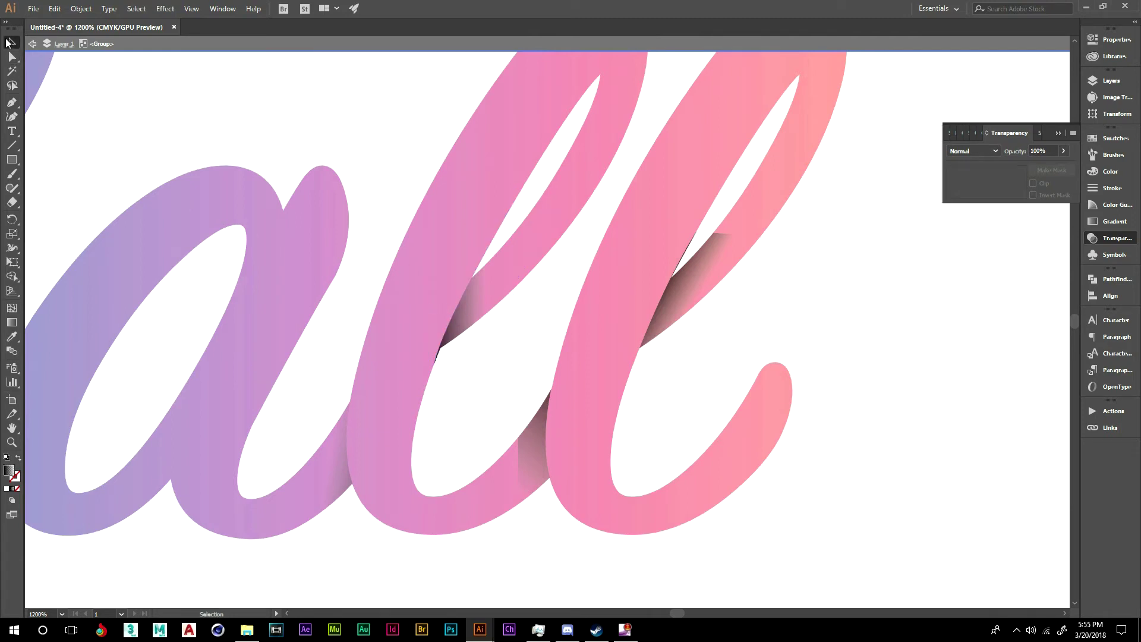
left_click(491, 292)
key("g")
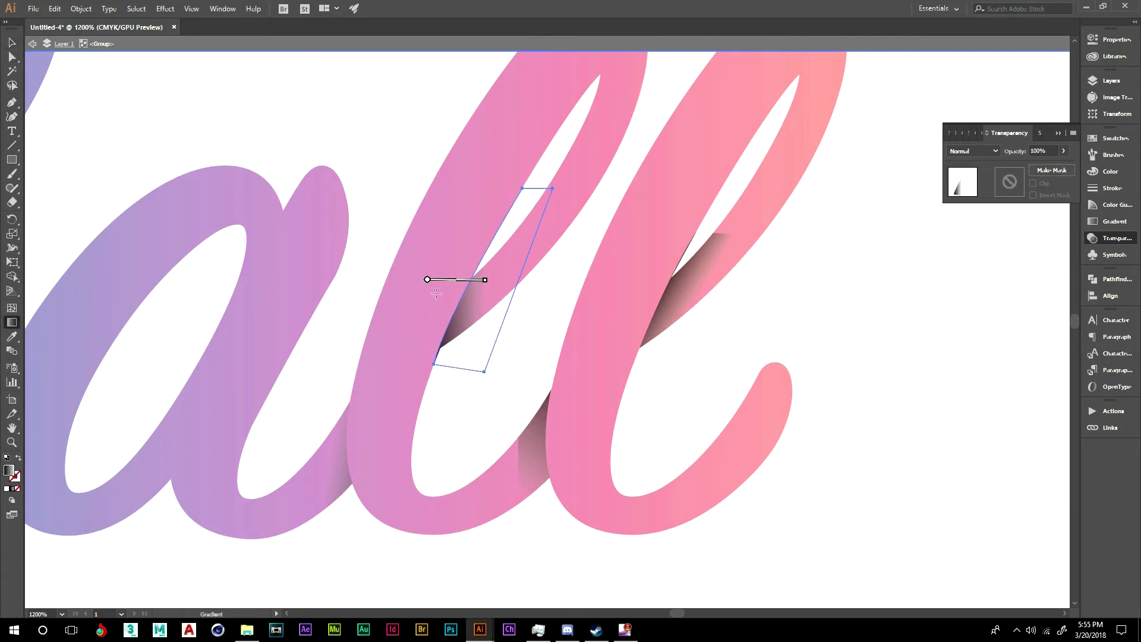
left_click_drag(457, 275, 476, 280)
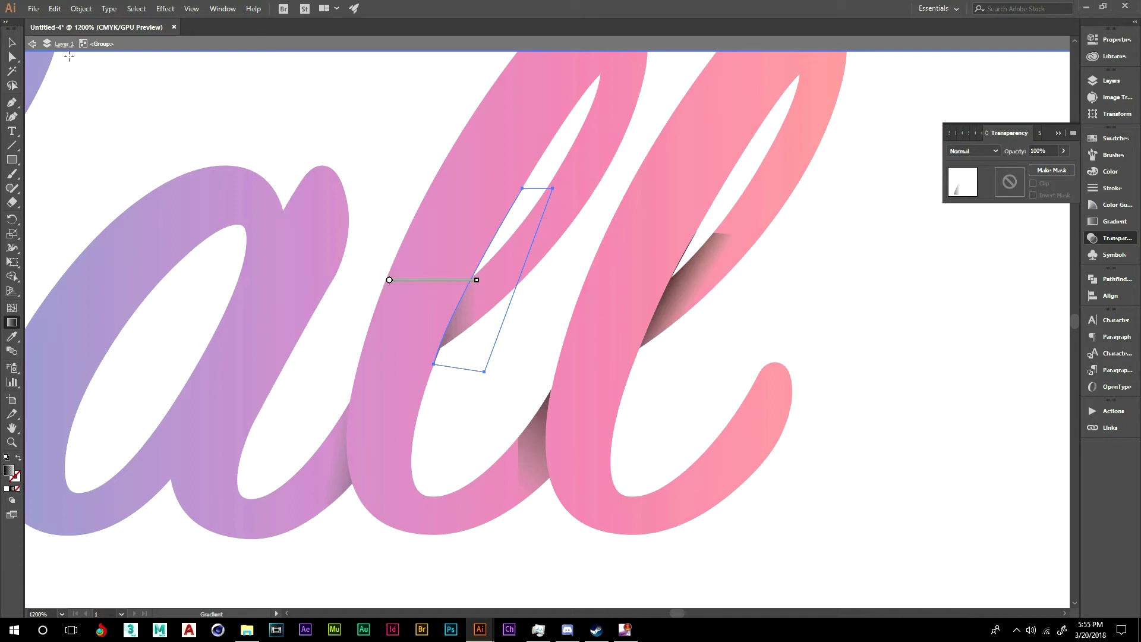
left_click(30, 44)
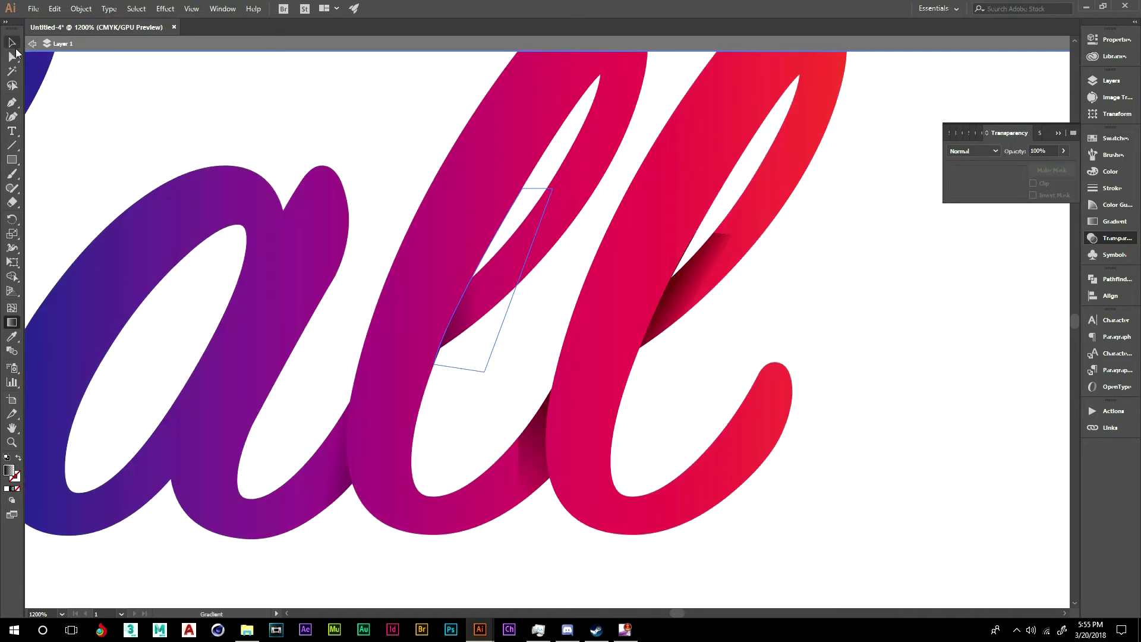
Isolate the shadow at the join between the two l's, redraw its gradient diagonally under the second l, and leave the group.
key("v")
key("space")
left_click_drag(745, 314, 612, 294)
double_click(399, 434)
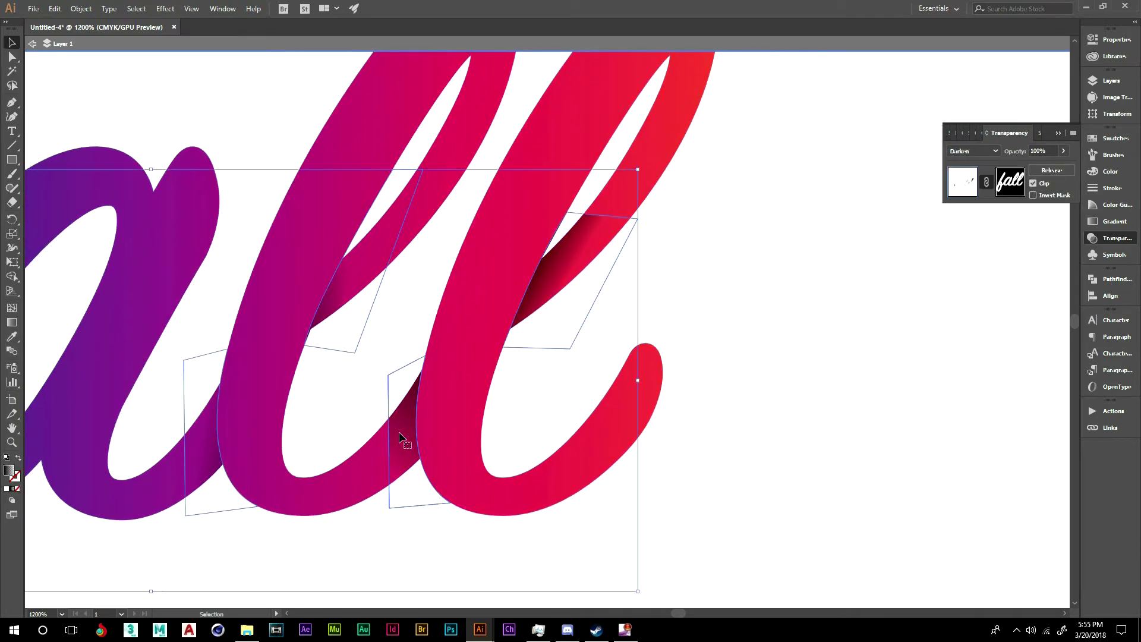
left_click(402, 438)
key("g")
left_click_drag(389, 472, 427, 432)
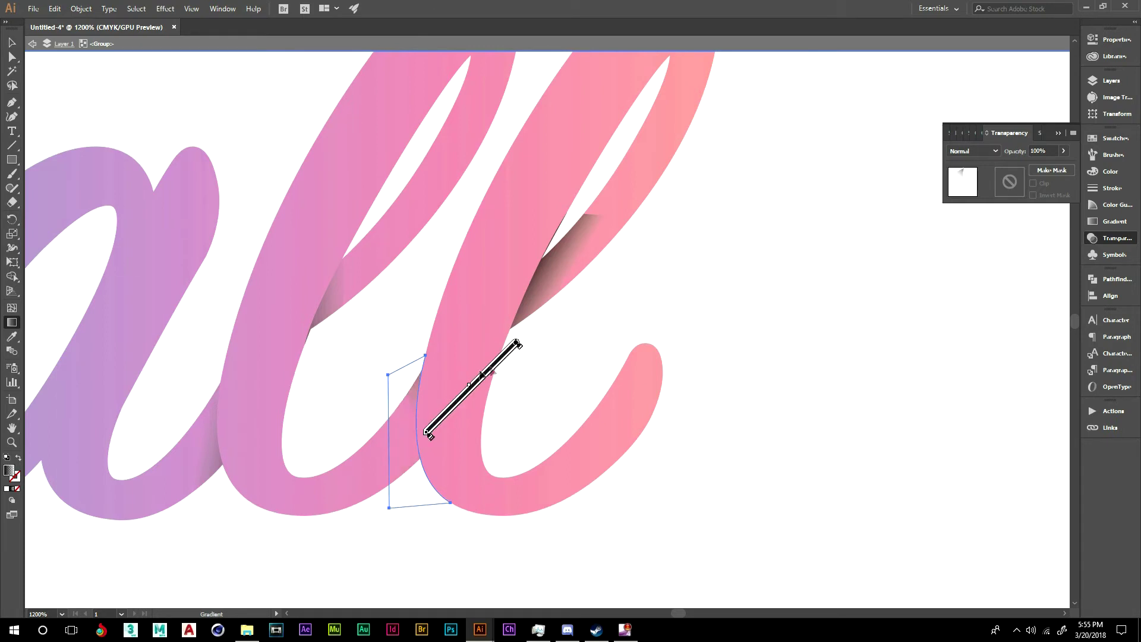
left_click_drag(427, 432, 415, 443)
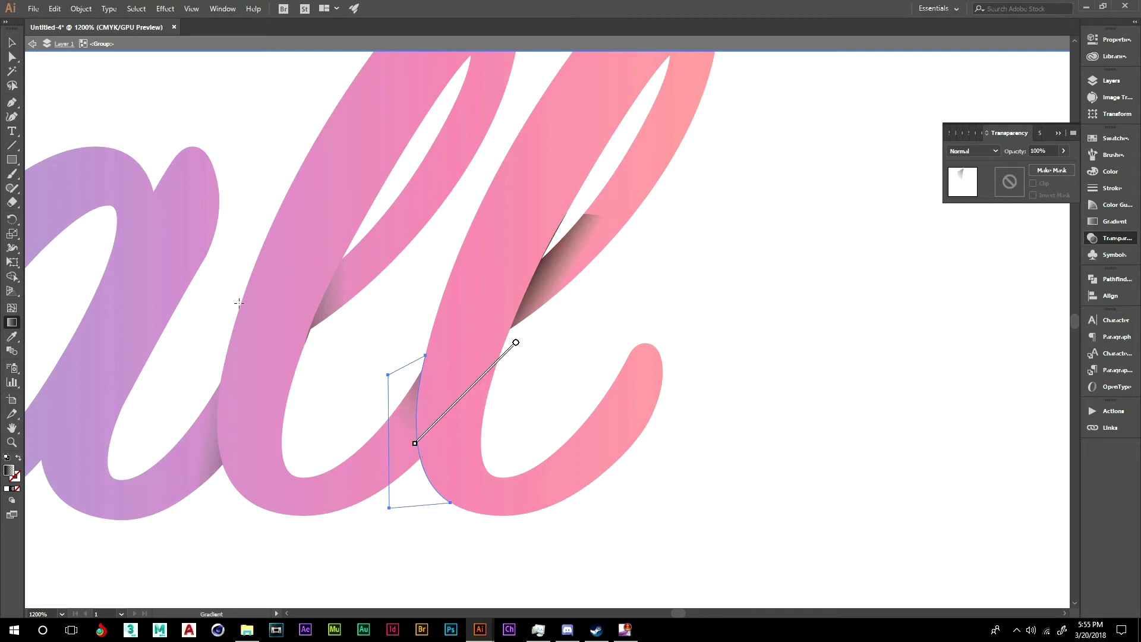
left_click(11, 43)
left_click(33, 43)
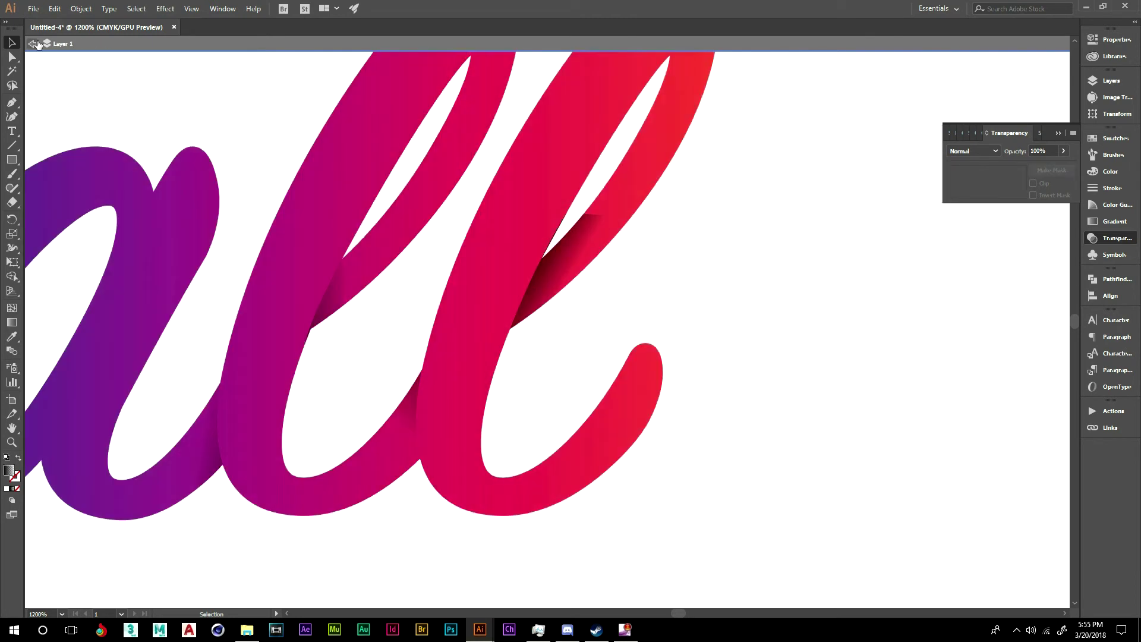
Reopen the shadow at the join of the two l's, extend its gradient slightly outward, and leave the group.
left_click(402, 421)
double_click(403, 421)
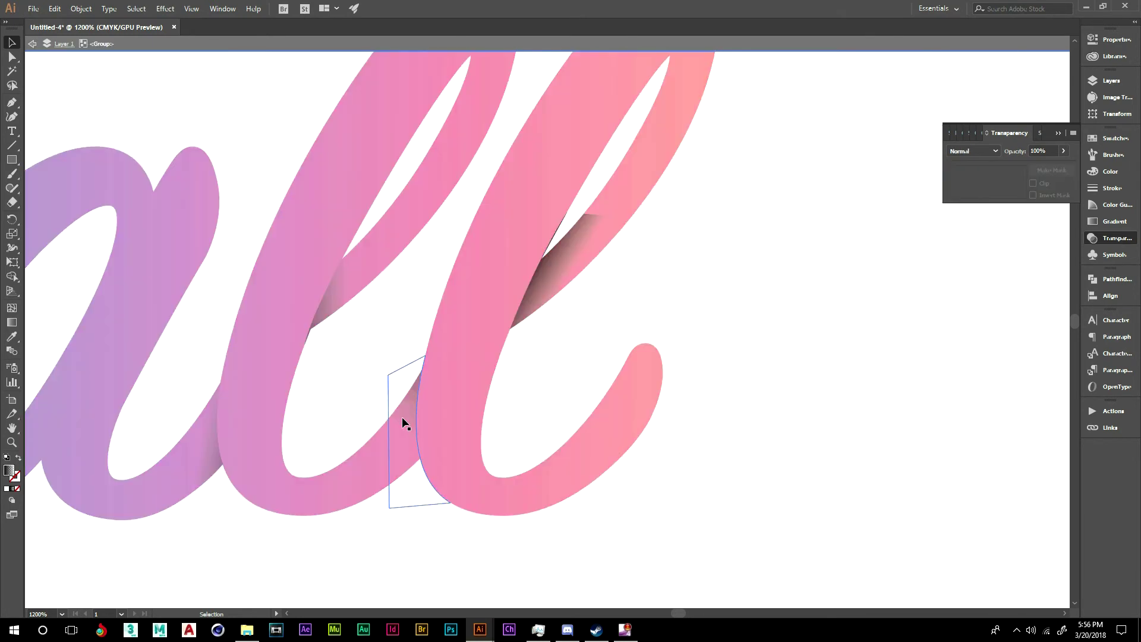
key("g")
key("v")
left_click(307, 382)
left_click(416, 438)
key("g")
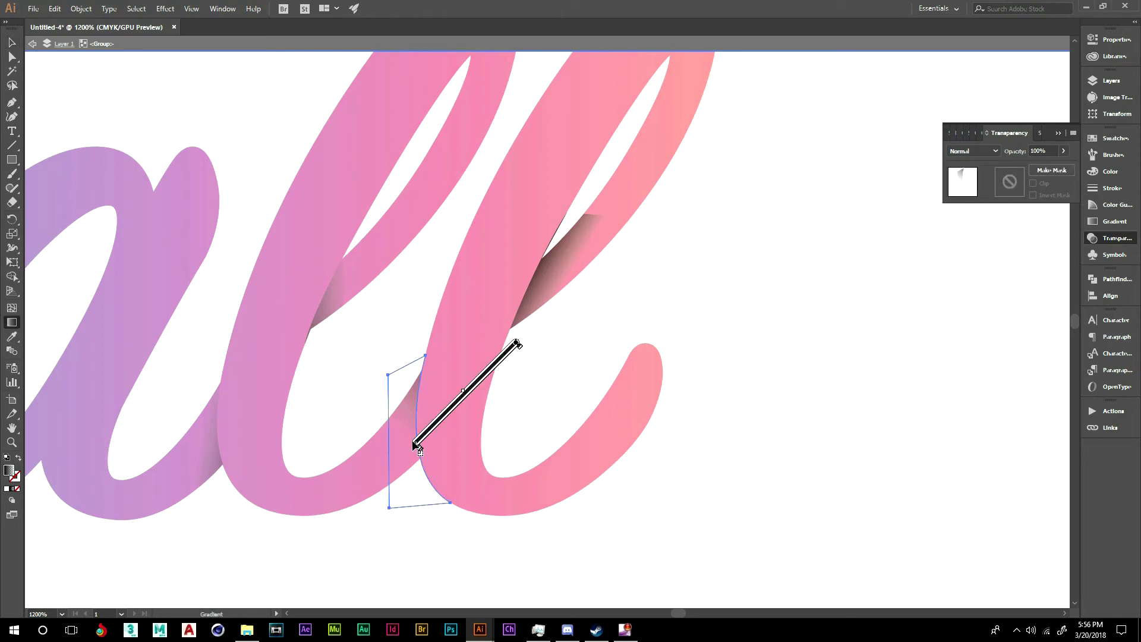
left_click_drag(416, 445, 406, 453)
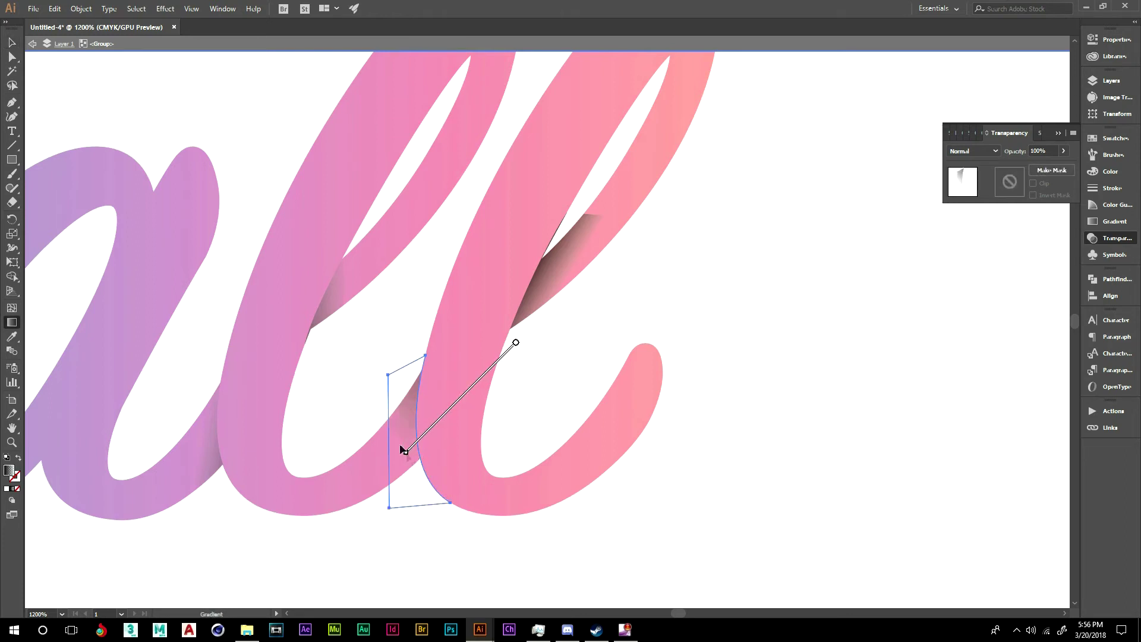
left_click(12, 42)
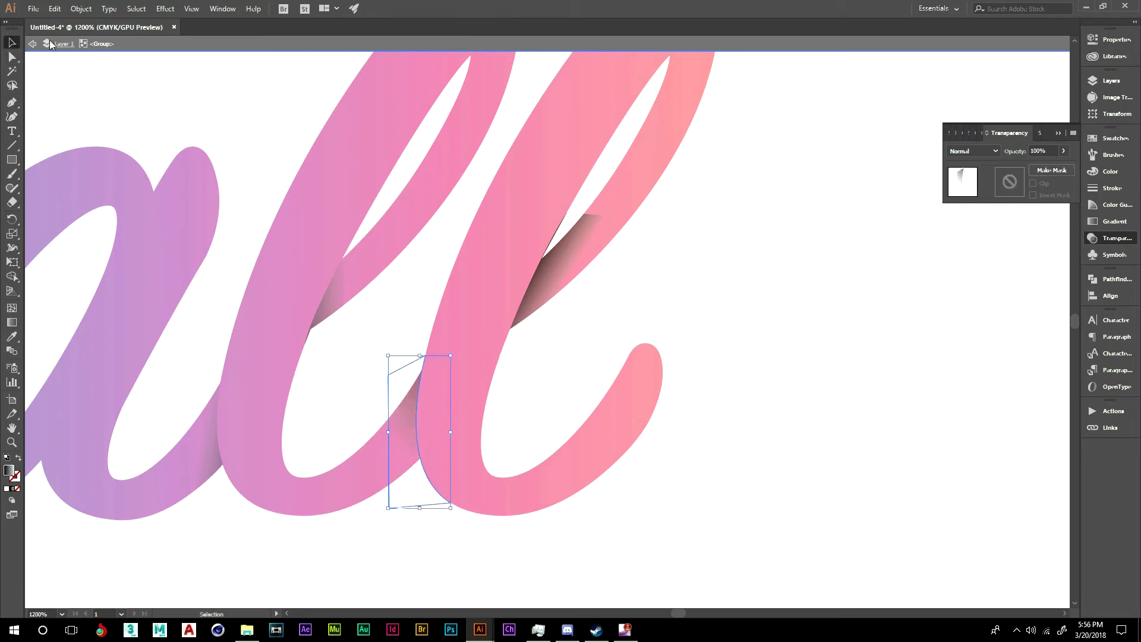
left_click(30, 45)
Isolate the shadow shape in the last l's loop inside its group and ready it for gradient editing.
left_click_drag(615, 350, 678, 443)
left_click(623, 392)
double_click(624, 380)
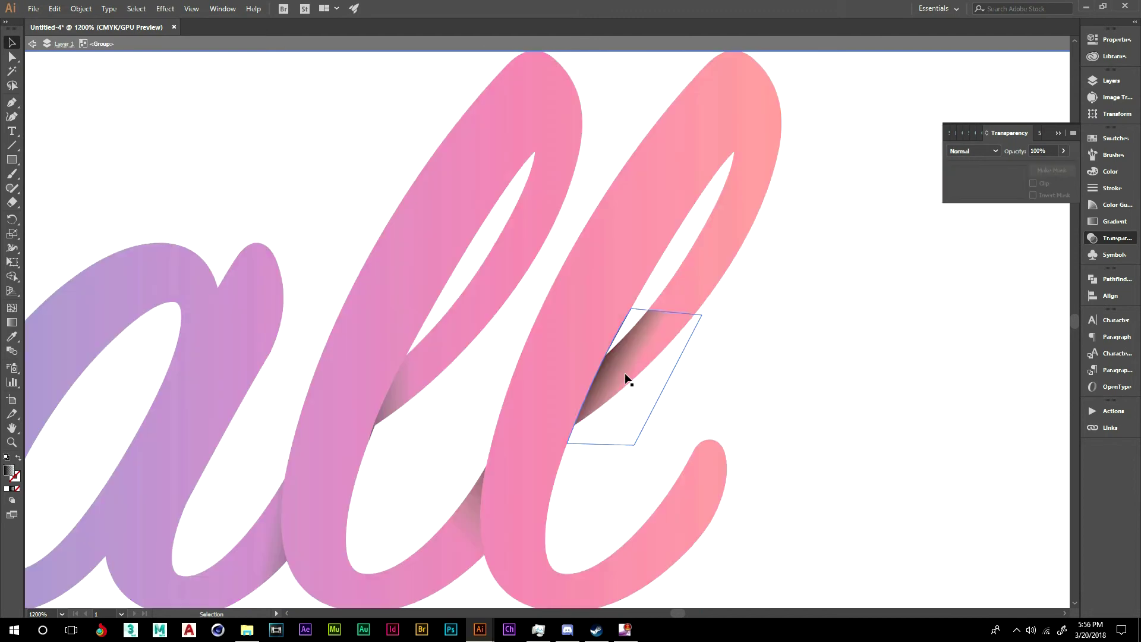
key("g")
left_click(11, 42)
left_click(463, 324)
double_click(644, 340)
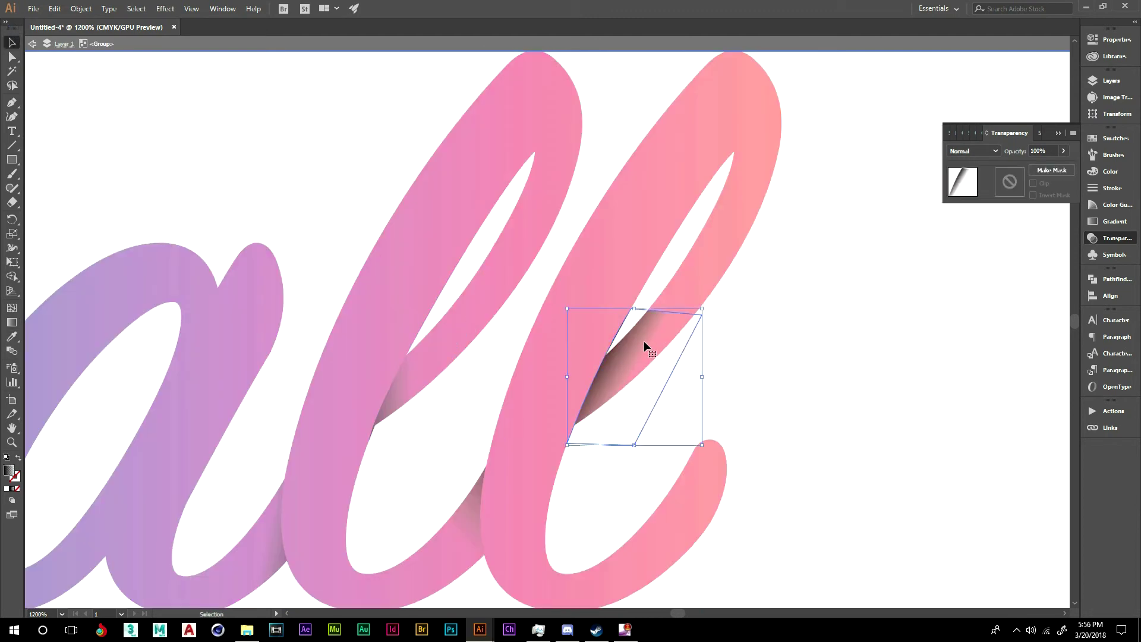
key("g")
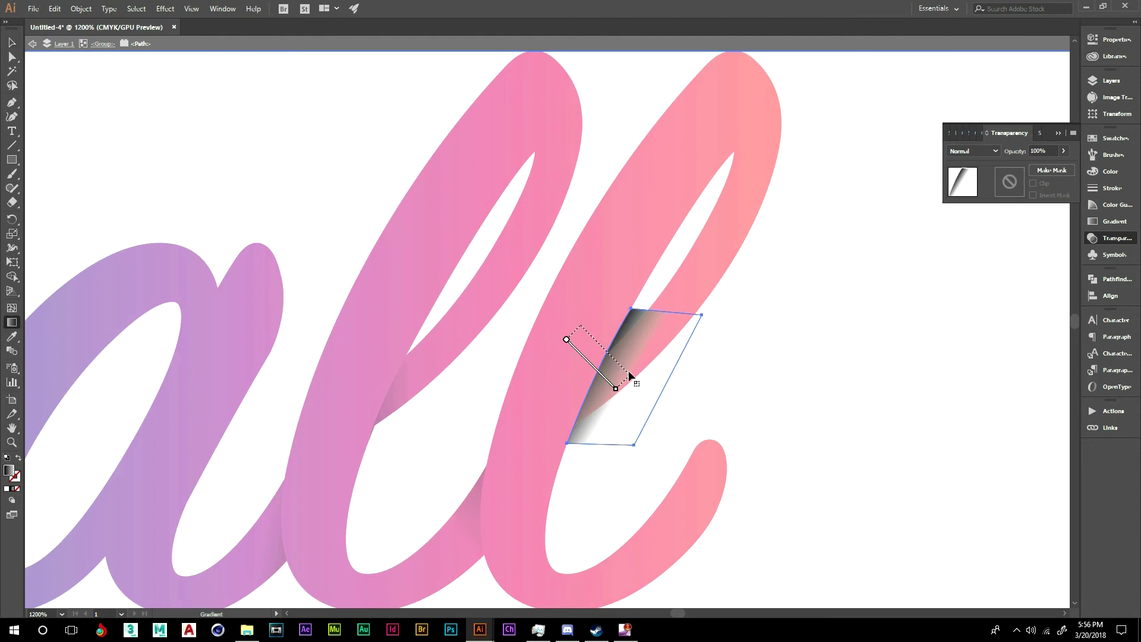
Try several diagonal gradient directions and lengths on the shadow in the last l's loop.
left_click_drag(629, 372, 630, 374)
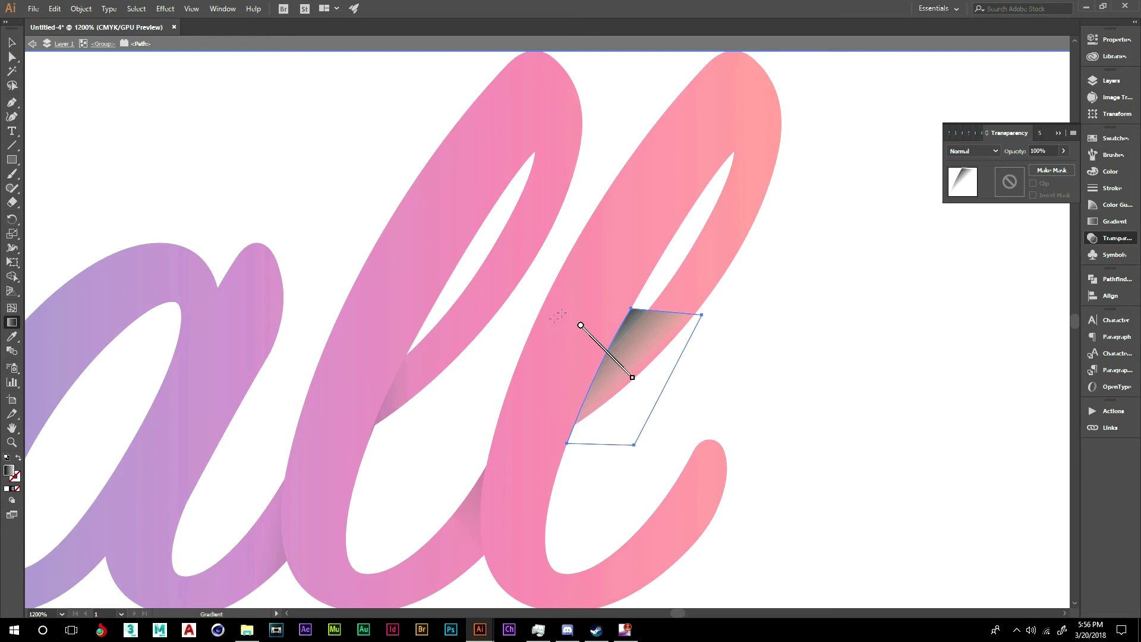
left_click_drag(562, 307, 606, 350)
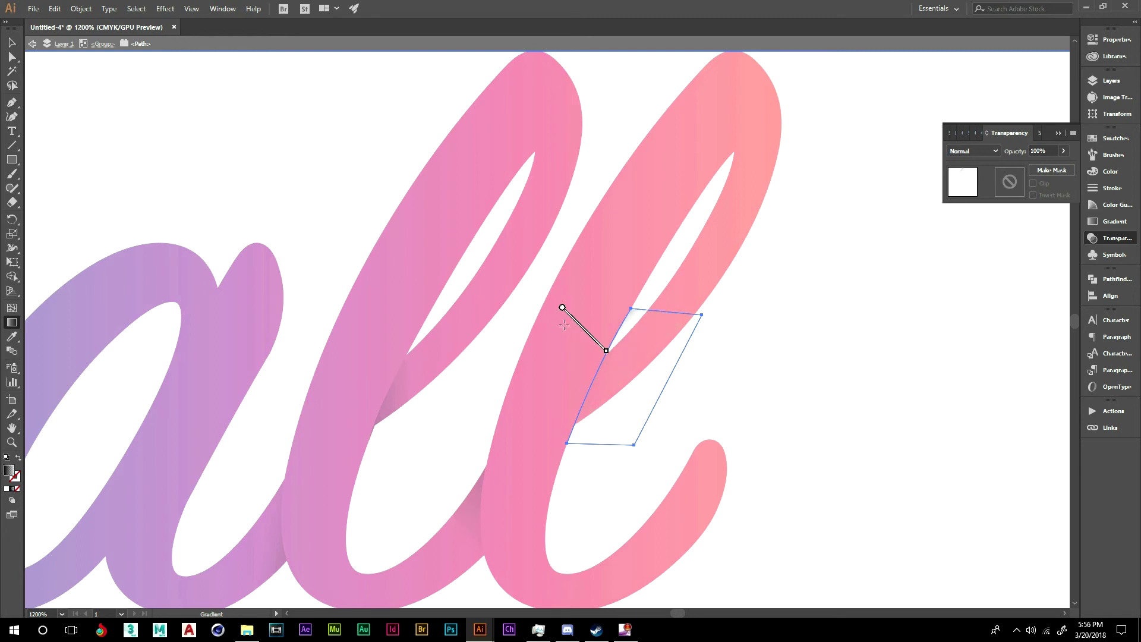
left_click_drag(555, 300, 610, 355)
left_click_drag(610, 356, 626, 372)
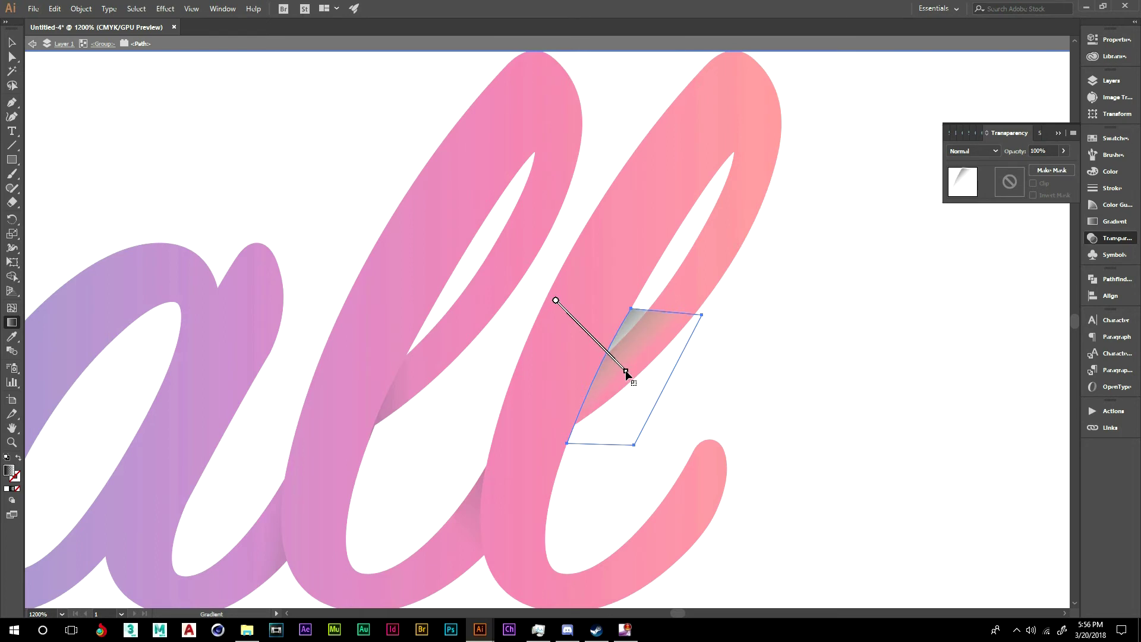
Redraw the last l's loop shadow gradient horizontally from the stem across the crossing stroke, and leave isolation mode completely.
left_click_drag(558, 377, 622, 376)
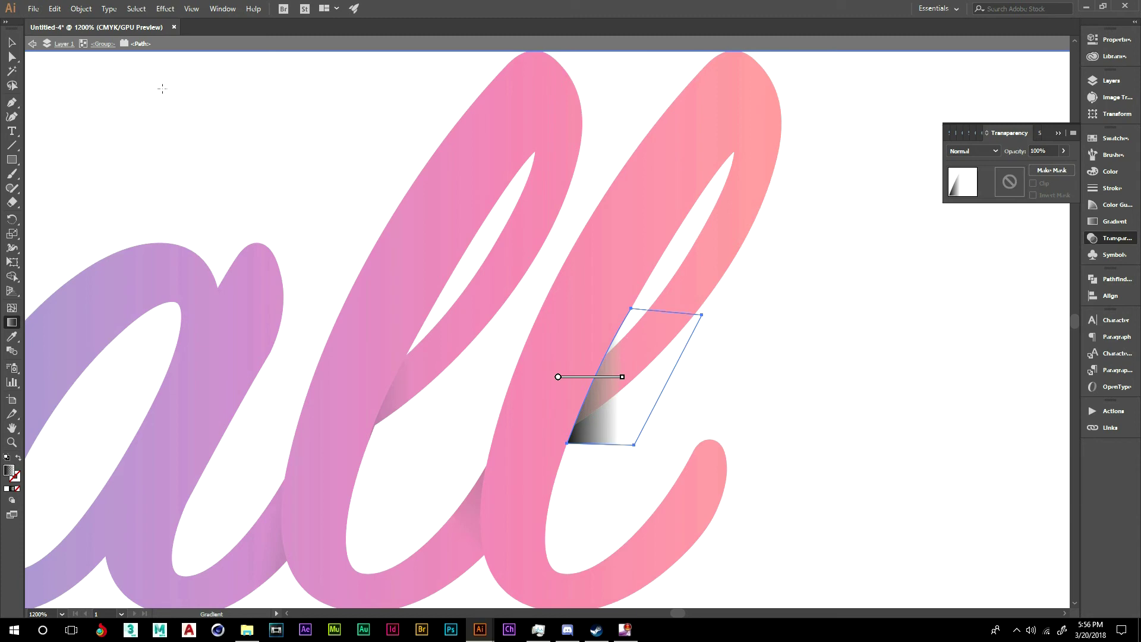
left_click(32, 44)
left_click(32, 43)
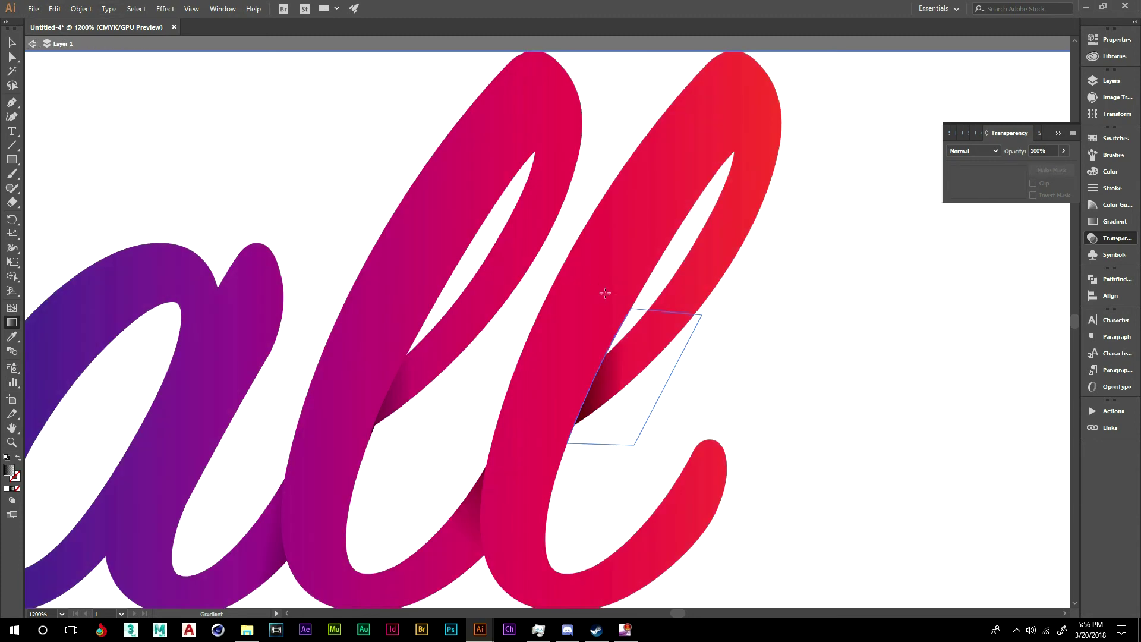
key("ctrl+minus")
key("ctrl+minus")
key("ctrl+minus")
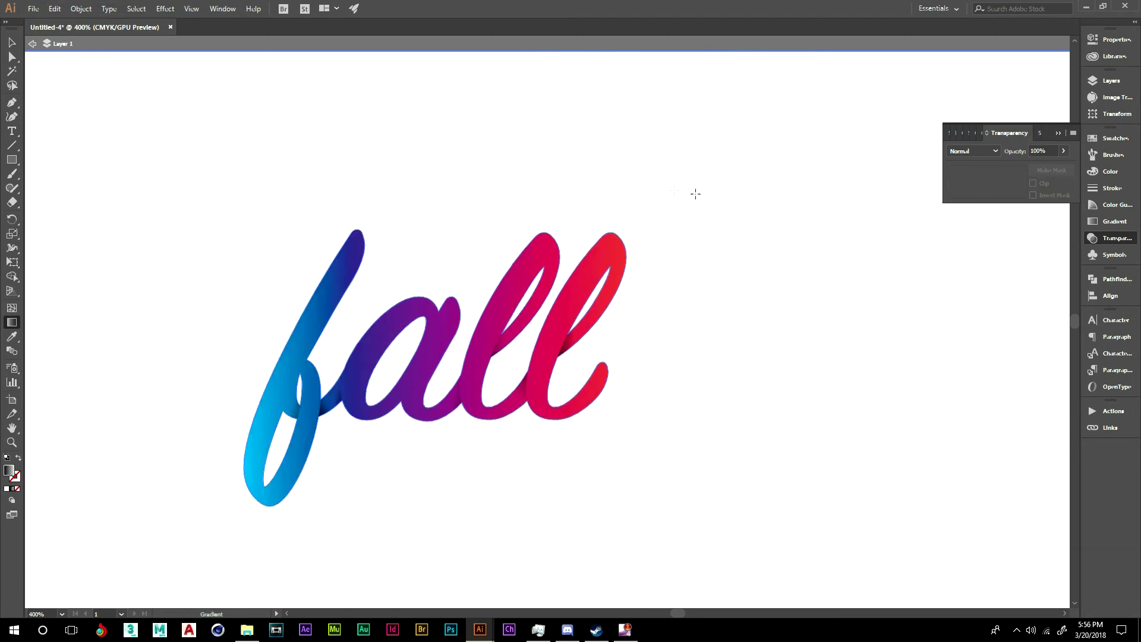
left_click(32, 44)
left_click(11, 43)
Examine the whole word's colour gradient and overlap shadows at 800% zoom.
key("space")
left_click_drag(501, 176, 577, 126)
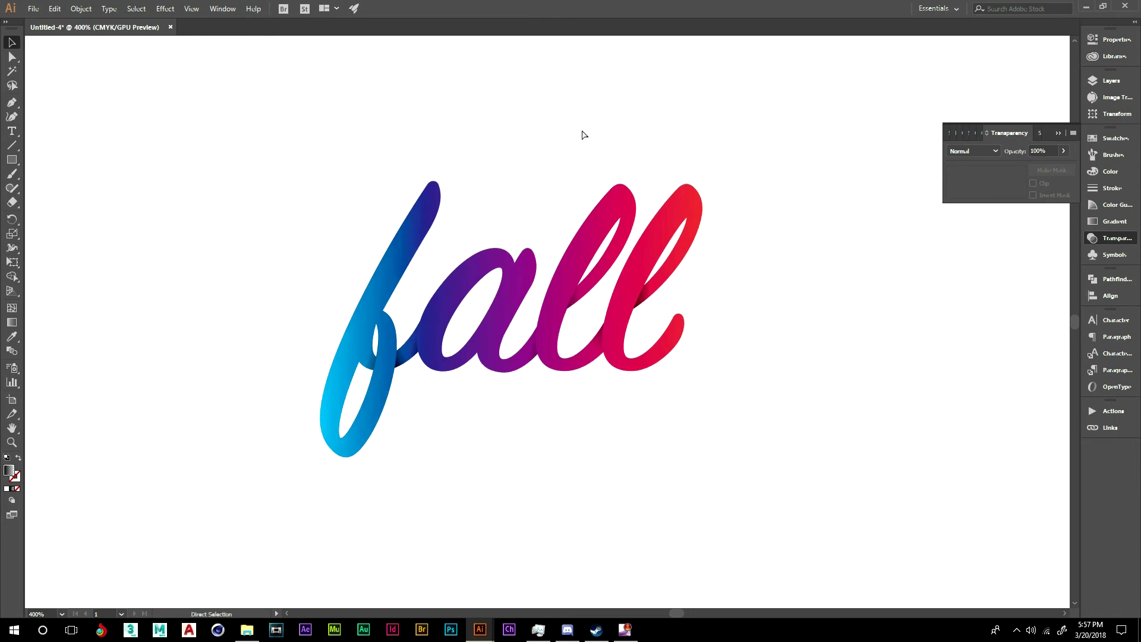
key("ctrl+equal")
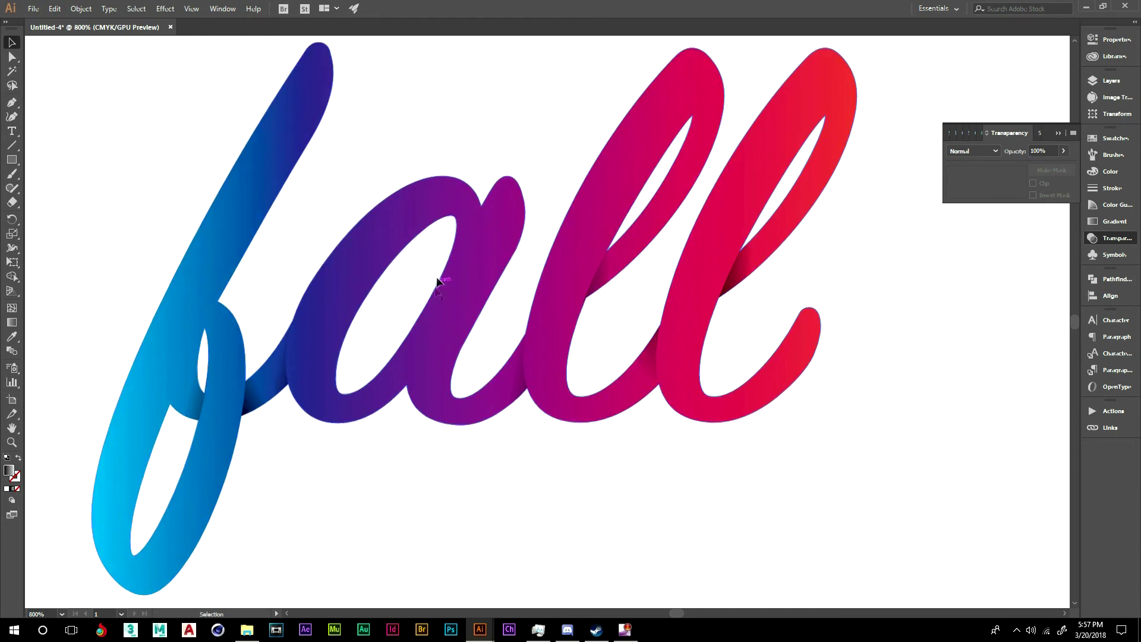
mouse_move(483, 132)
left_mouse_down()
mouse_move(473, 125)
mouse_move(498, 113)
mouse_move(487, 142)
mouse_move(502, 136)
left_mouse_up()
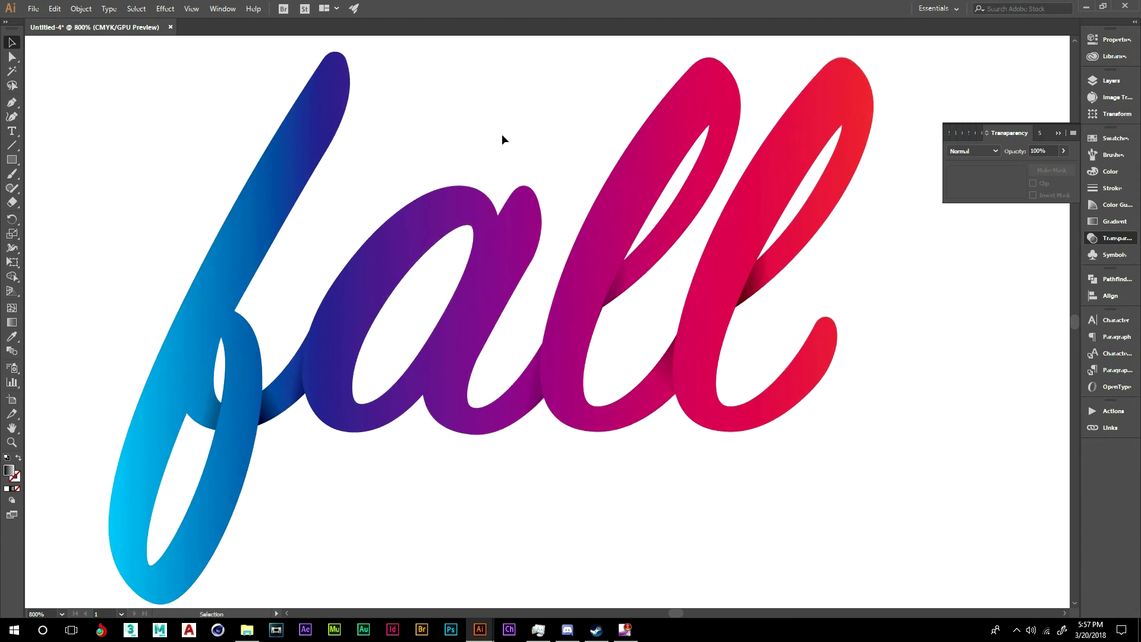